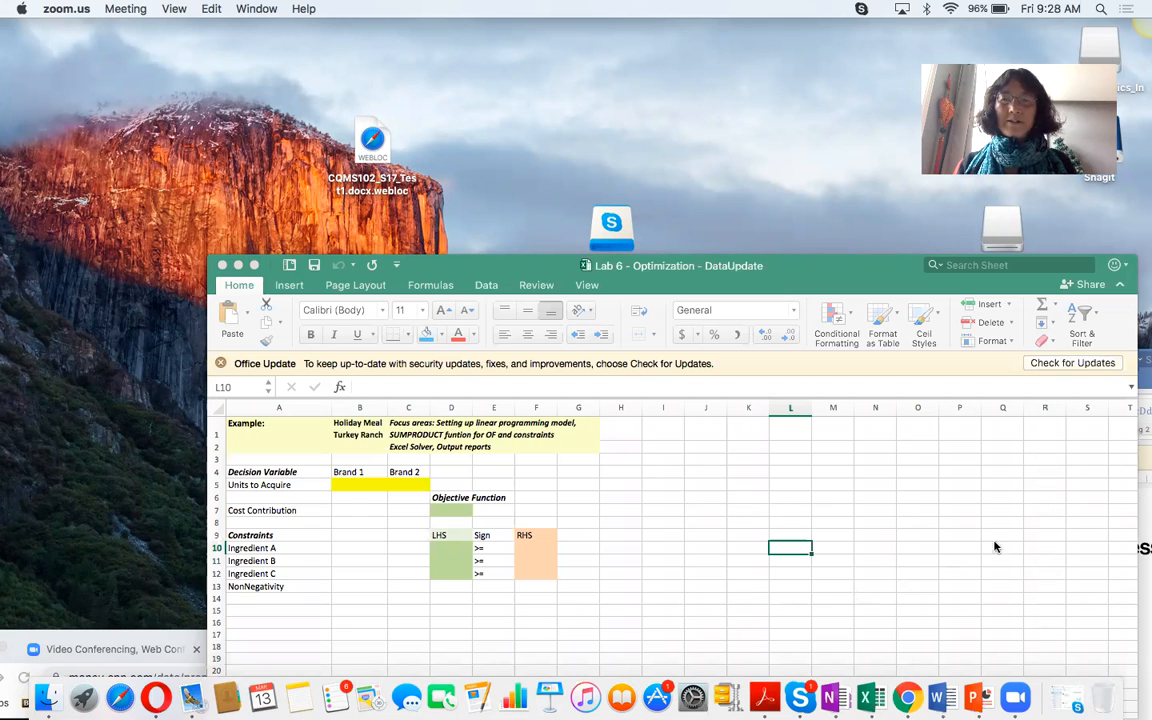
Switch to the Excel workbook Lab 6 - Optimization - DataUpdate and show the Sklenka Skis worksheet at 175% zoom.
{"action": "left_click", "coordinate": [930, 491]}
{"action": "left_click_drag", "start_coordinate": [517, 265], "coordinate": [390, 125]}
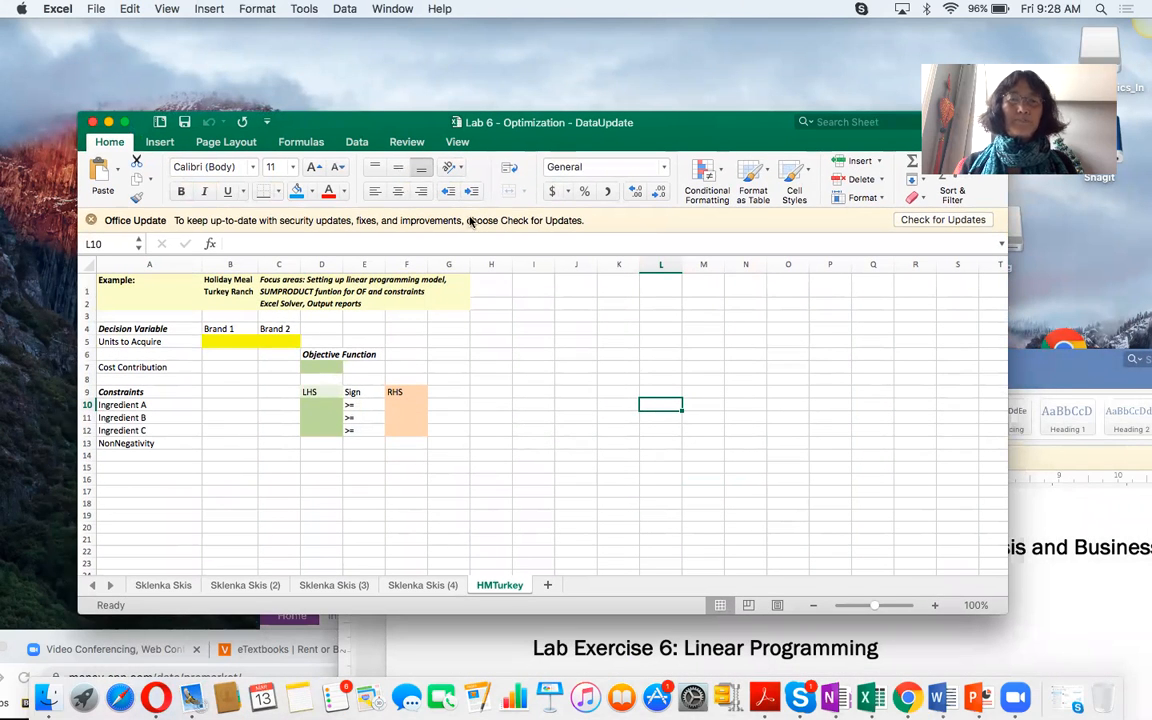
{"action": "left_click", "coordinate": [875, 608]}
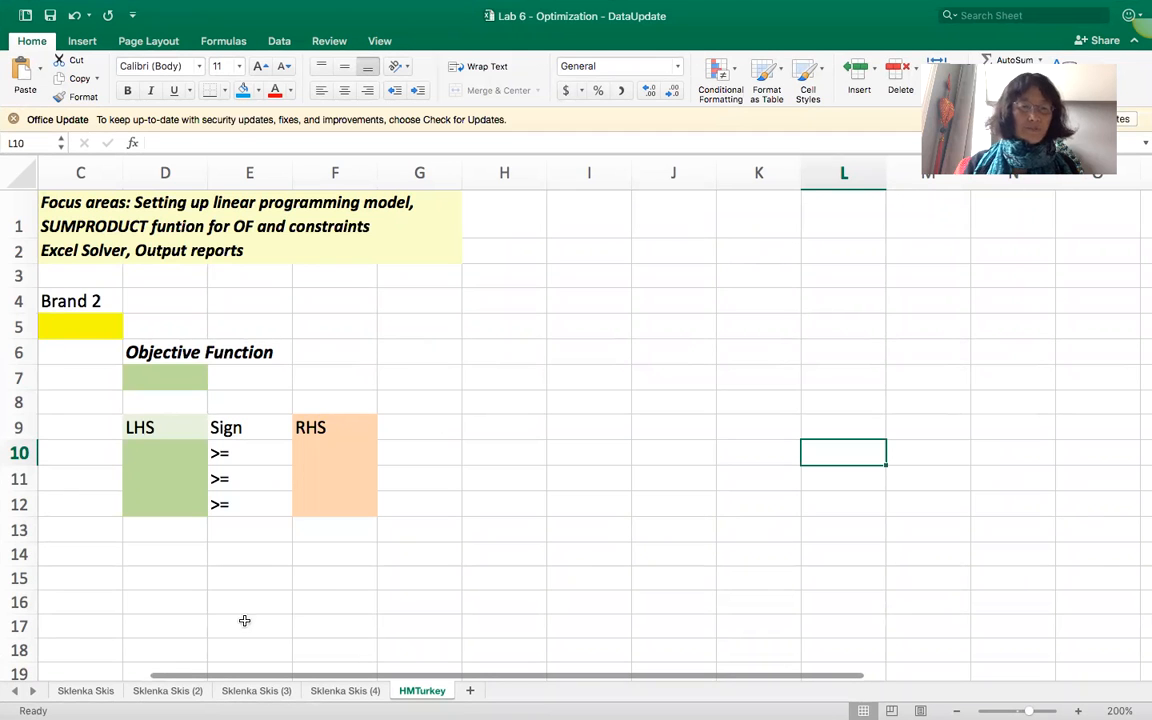
{"action": "left_click", "coordinate": [97, 692]}
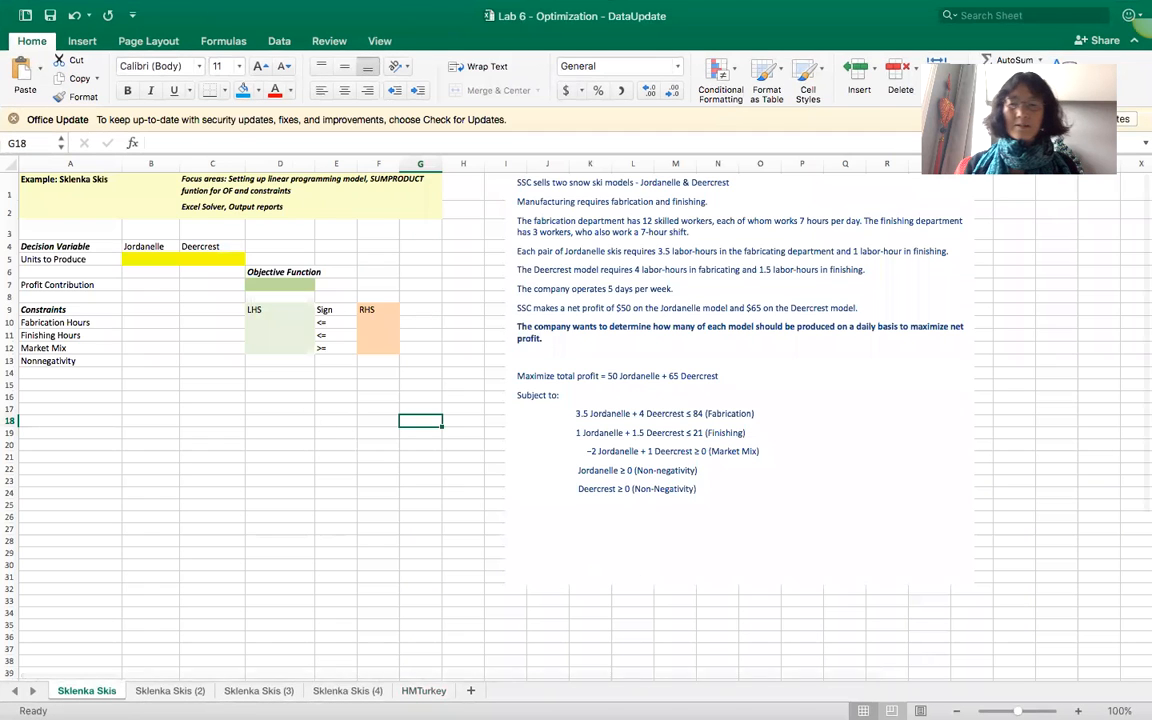
{"action": "left_click_drag", "start_coordinate": [1018, 711], "coordinate": [1027, 711]}
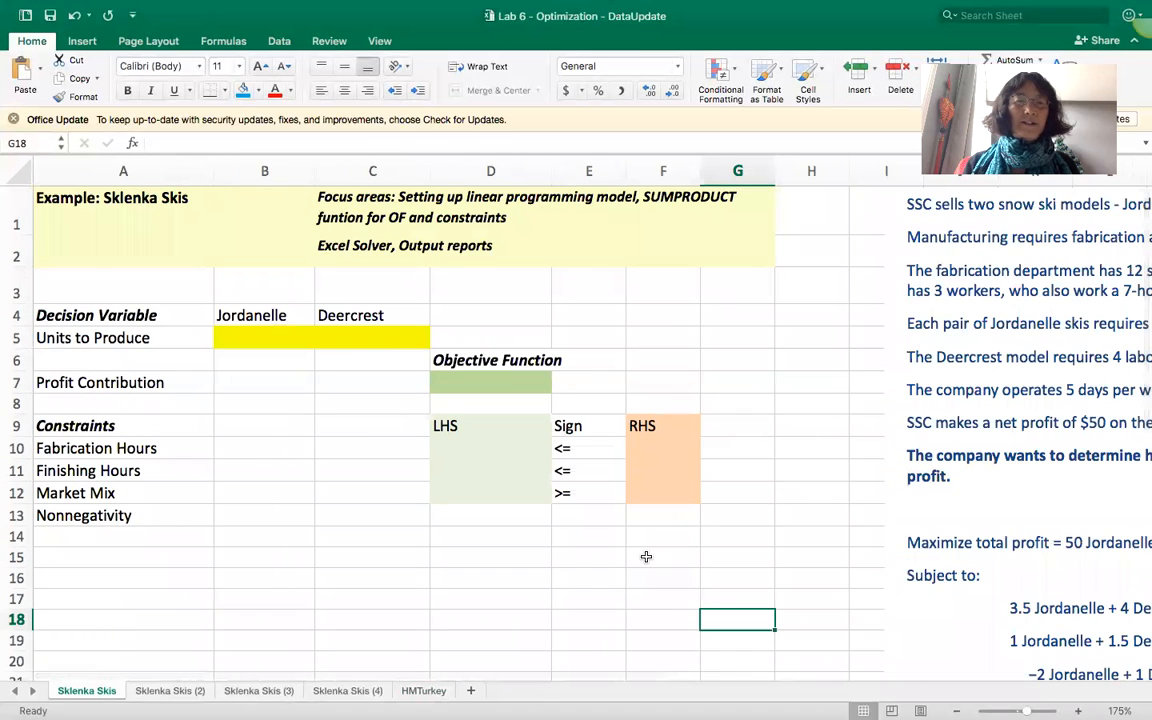
Review the Jordanelle and Deercrest decision variables and the Fabrication Hours and Finishing Hours constraint labels.
{"action": "left_click_drag", "start_coordinate": [250, 318], "coordinate": [330, 315]}
{"action": "left_click", "coordinate": [268, 313]}
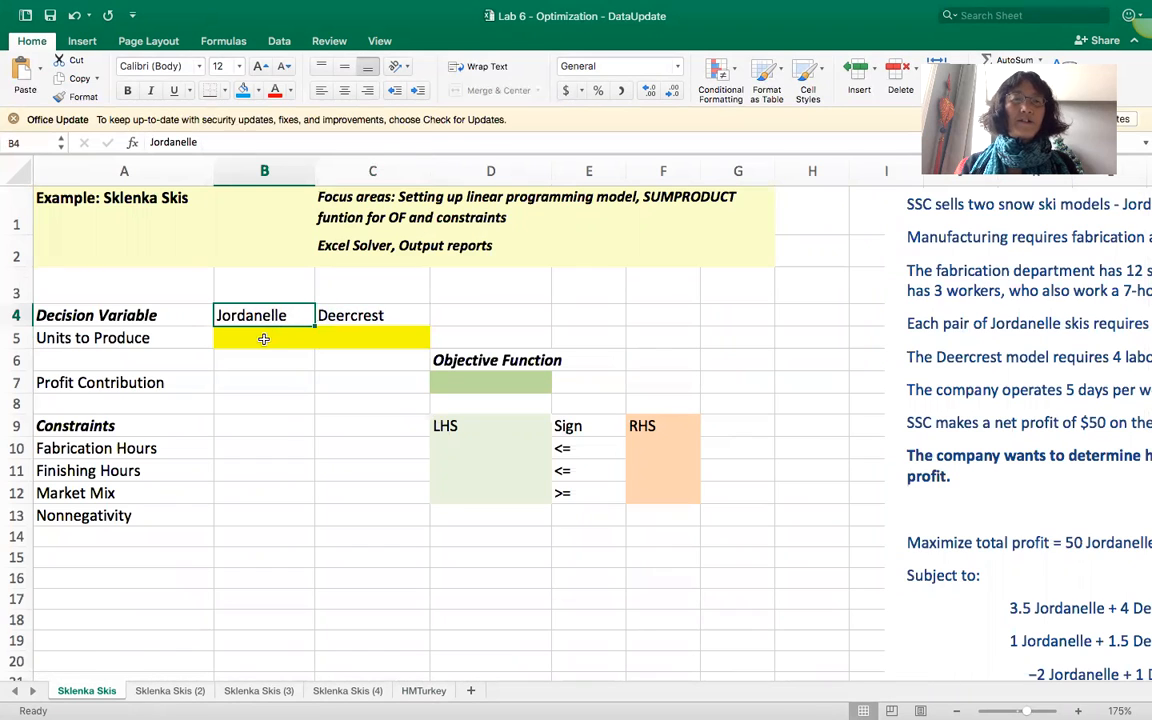
{"action": "left_click", "coordinate": [352, 316]}
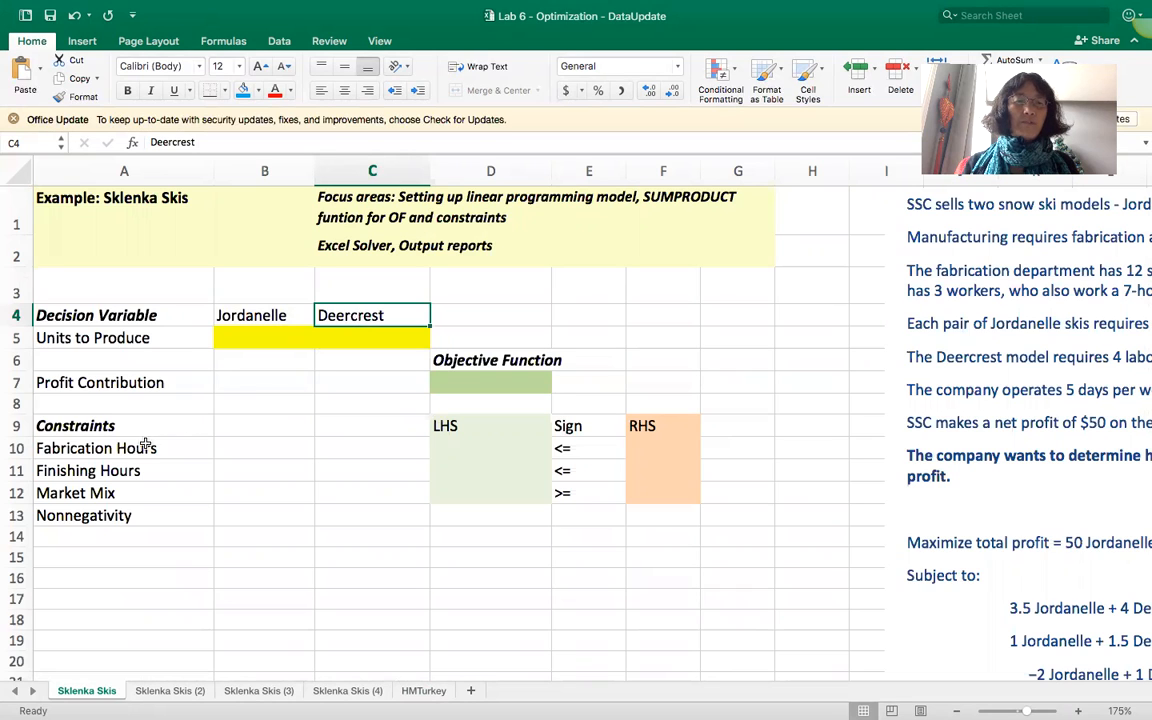
{"action": "left_click", "coordinate": [115, 454]}
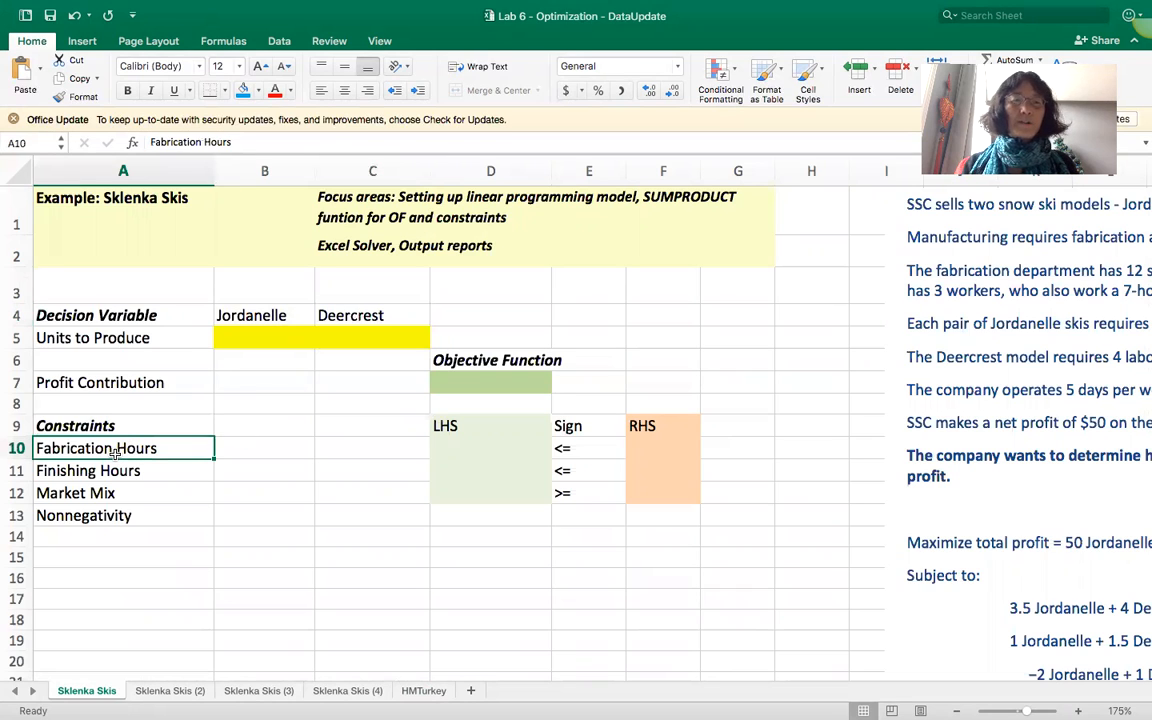
{"action": "left_click", "coordinate": [108, 475]}
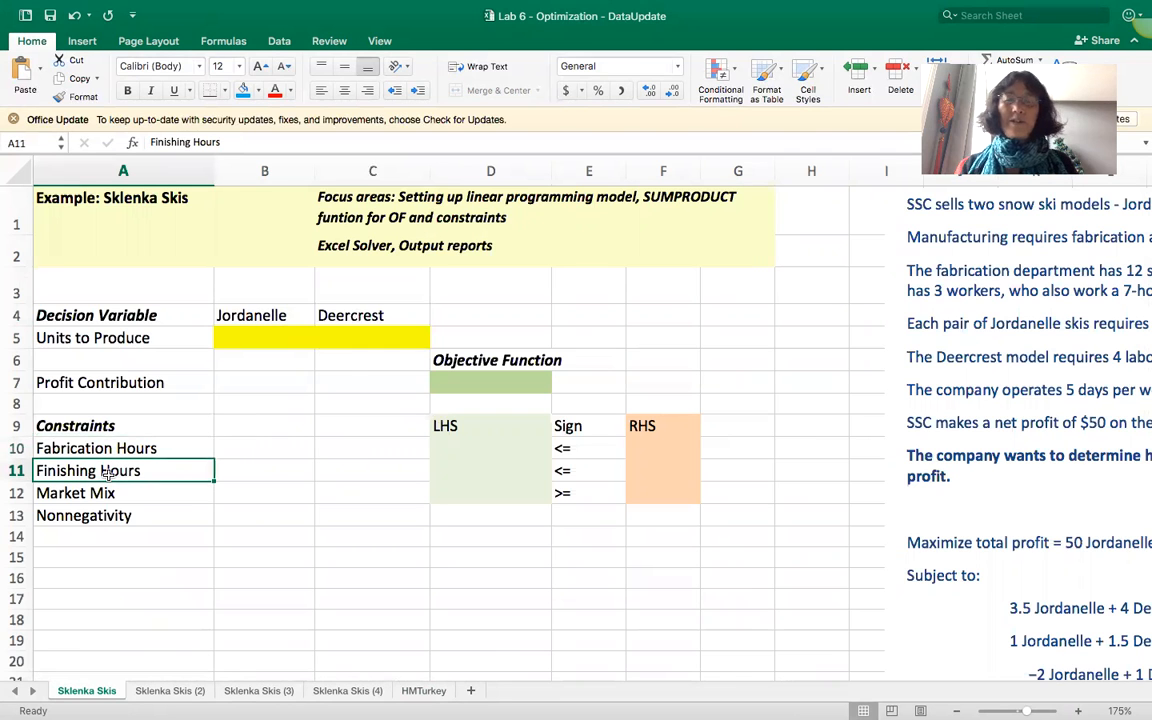
Using the fabrication staffing in the problem description, enter =12*7 as the Fabrication Hours right-hand side in F10.
{"action": "scroll", "coordinate": [743, 563], "scroll_direction": "right", "scroll_amount": 2}
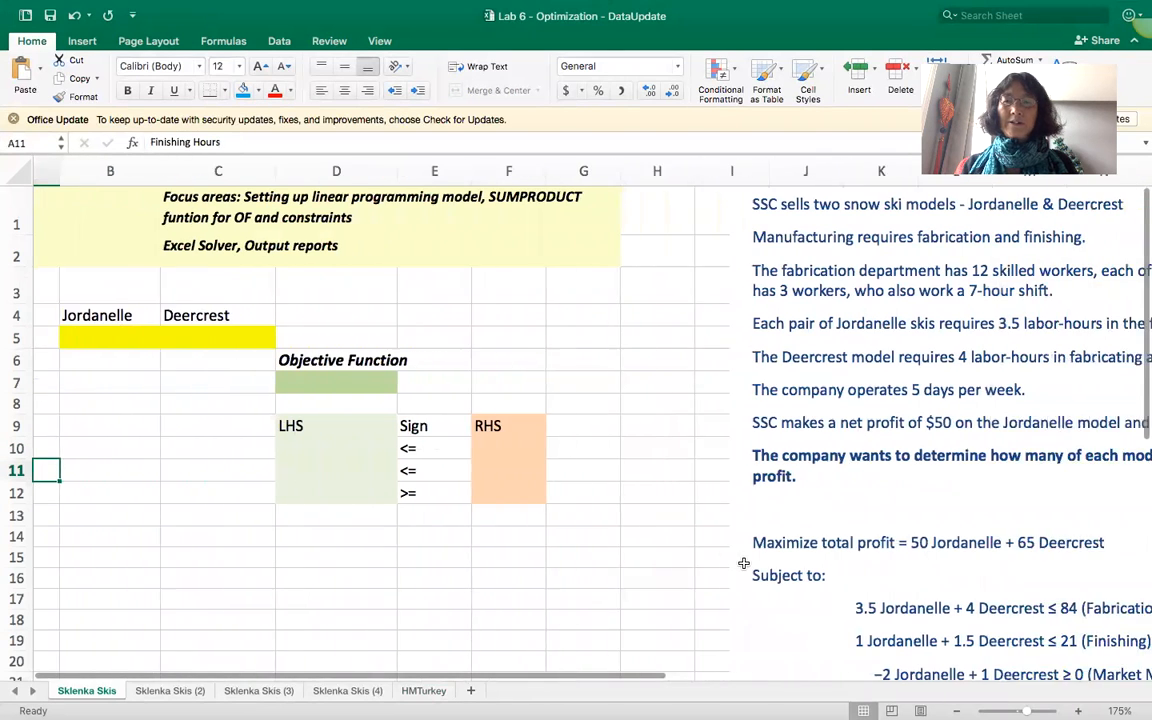
{"action": "scroll", "coordinate": [743, 563], "scroll_direction": "right", "scroll_amount": 3}
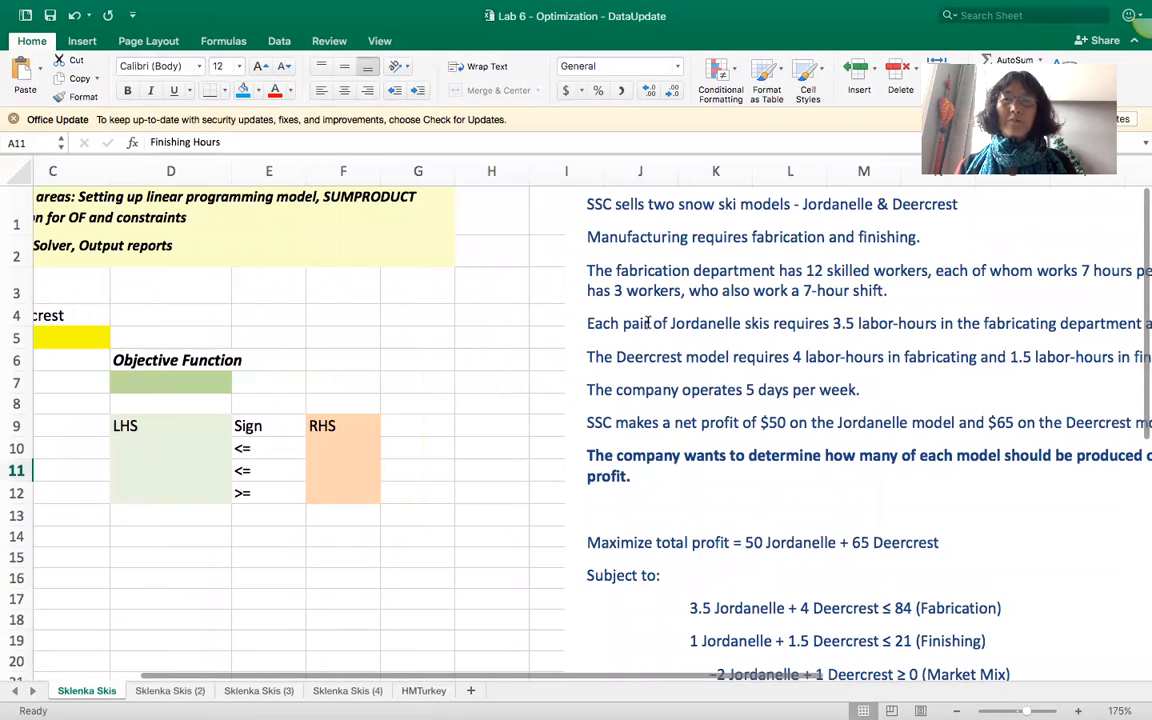
{"action": "left_click_drag", "start_coordinate": [616, 270], "coordinate": [1097, 271]}
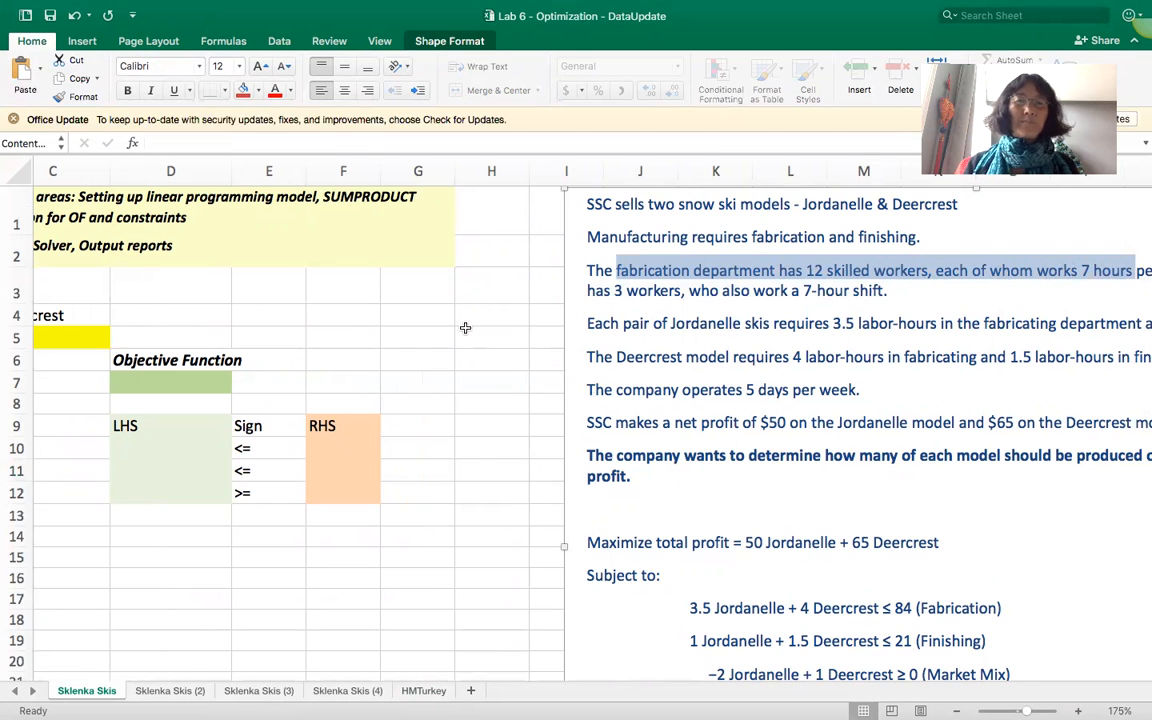
{"action": "scroll", "coordinate": [463, 327], "scroll_direction": "left", "scroll_amount": 5}
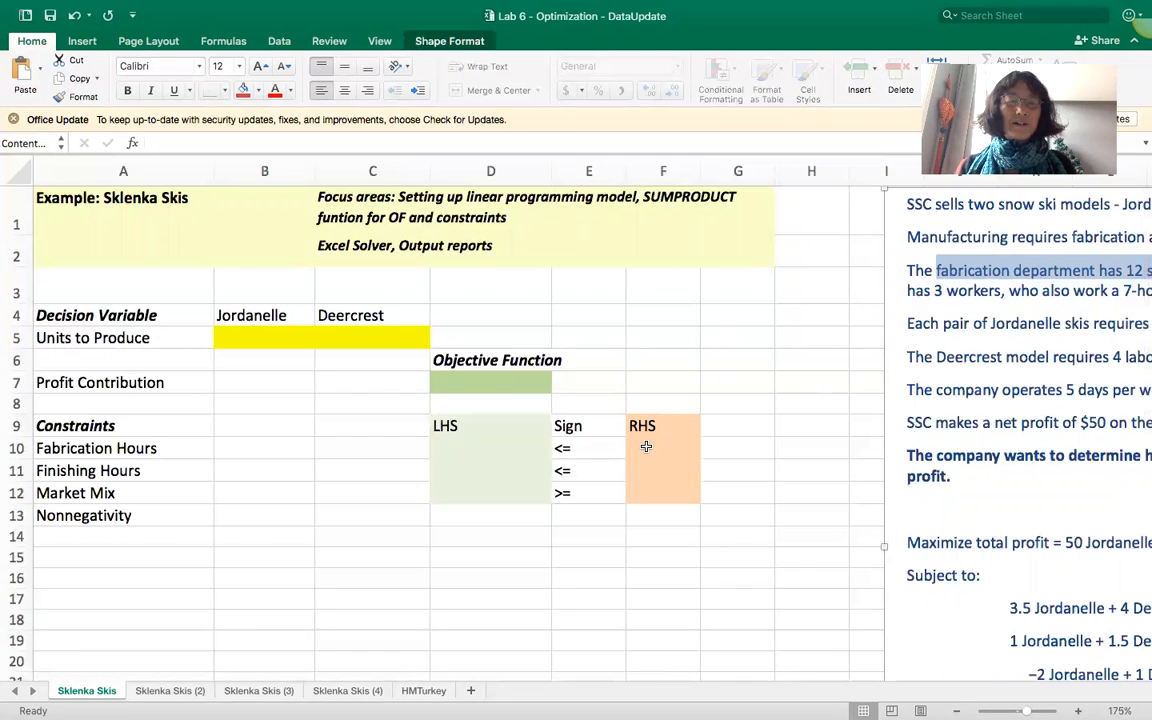
{"action": "left_click", "coordinate": [646, 447]}
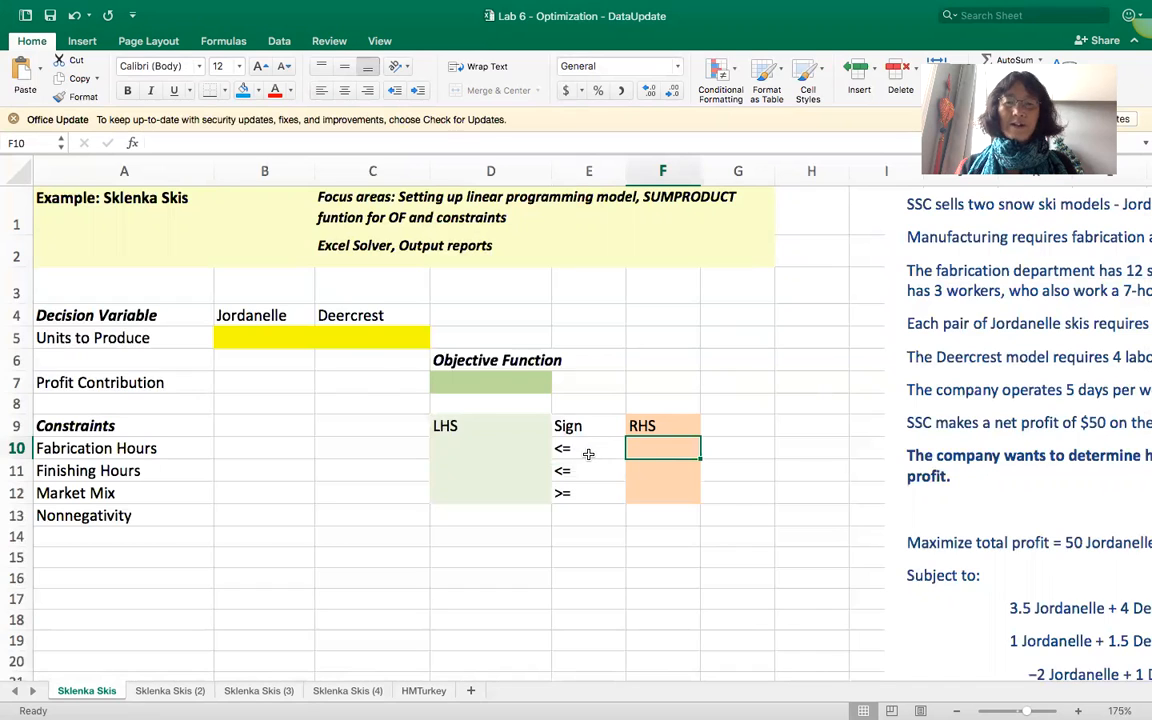
{"action": "type", "text": "="}
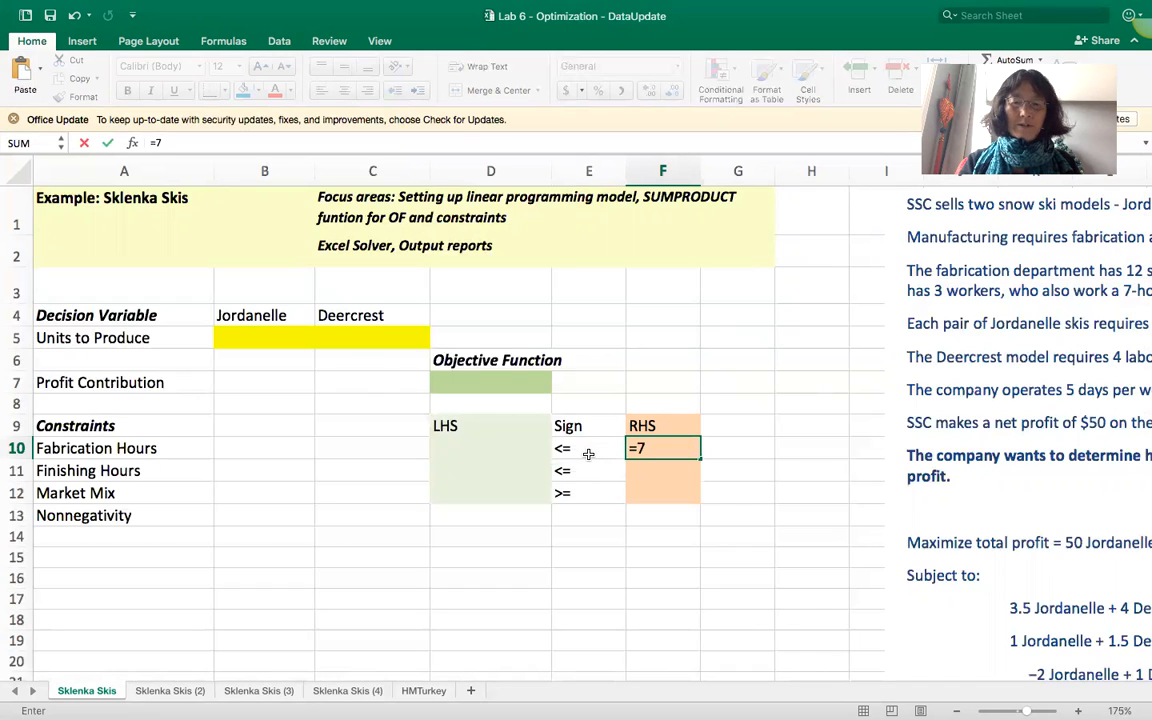
{"action": "type", "text": "12"}
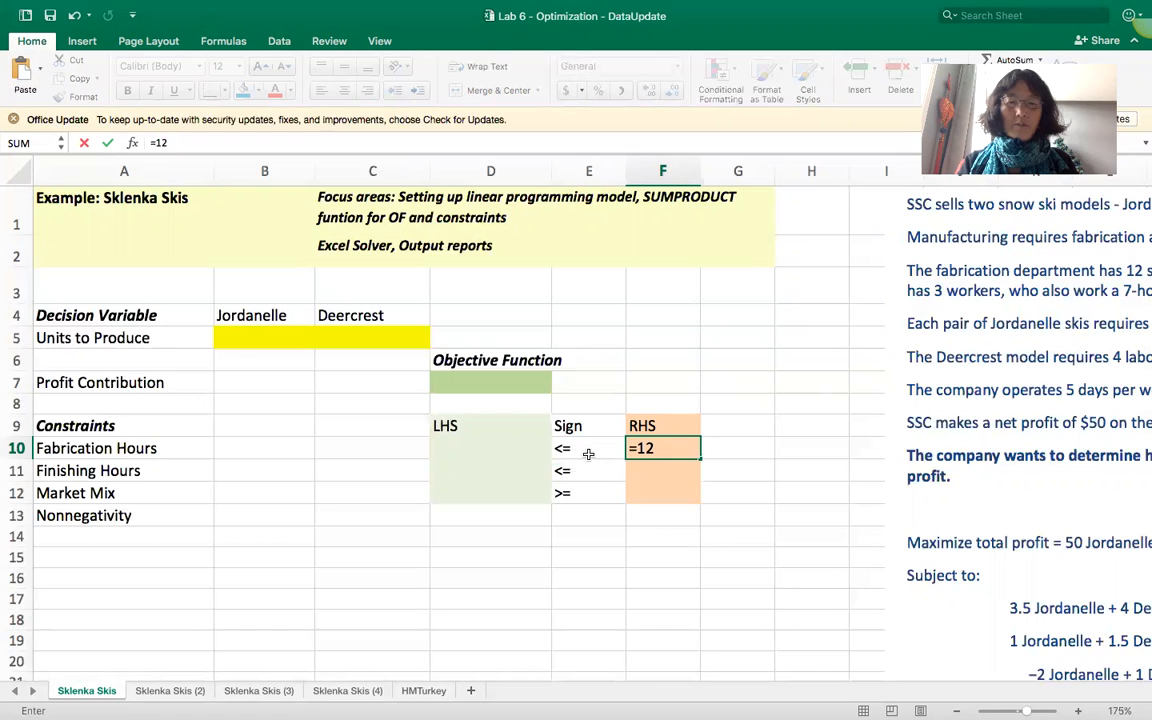
{"action": "type", "text": "*7"}
{"action": "key", "text": "Return"}
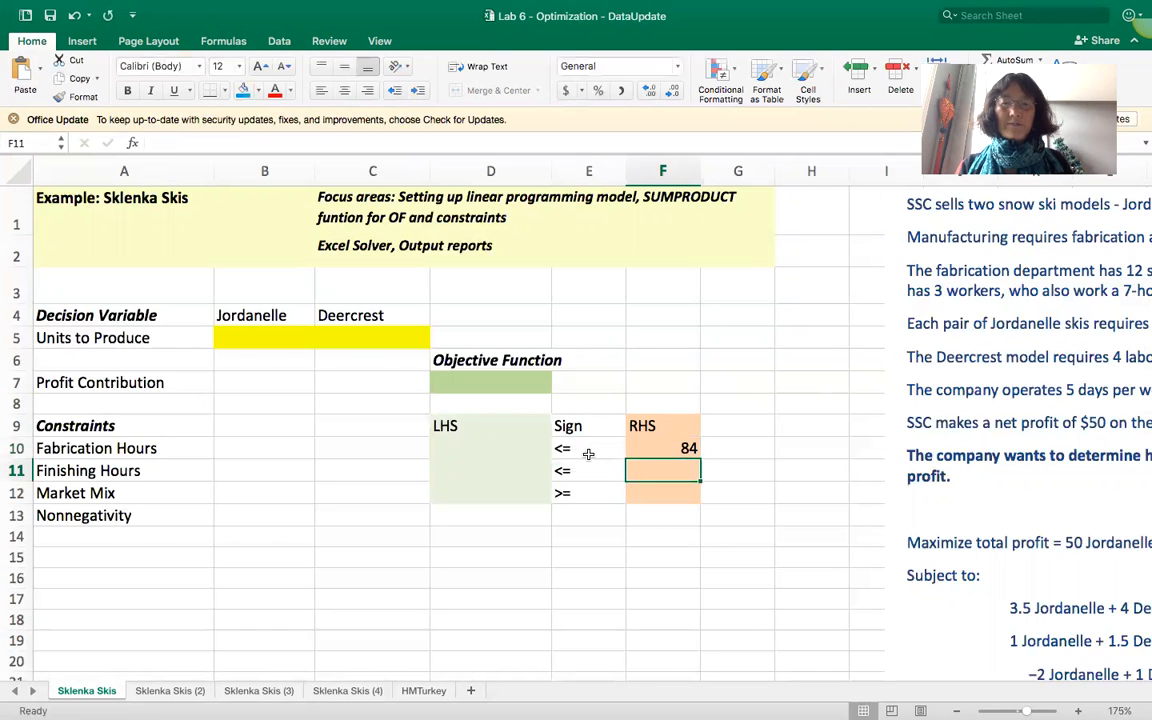
Using the finishing department's workers and shift length in the description, enter =3*7 as the Finishing Hours right-hand side in F11.
{"action": "scroll", "coordinate": [803, 388], "scroll_direction": "right", "scroll_amount": 8}
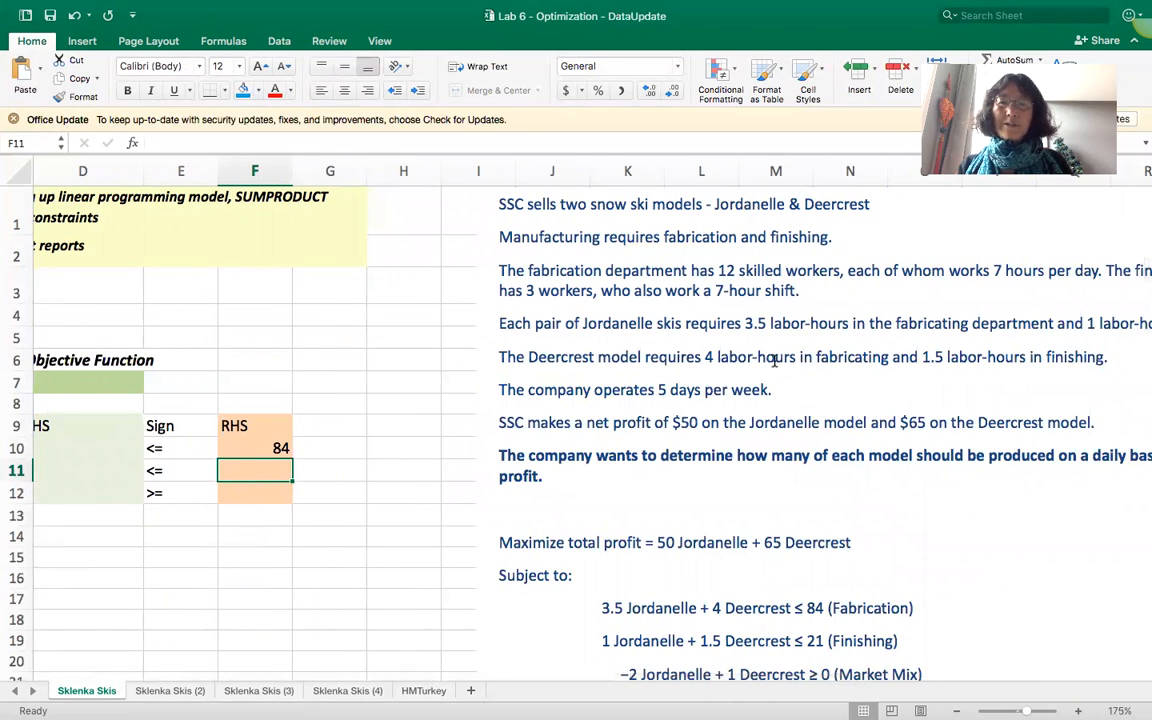
{"action": "scroll", "coordinate": [789, 344], "scroll_direction": "right", "scroll_amount": 2}
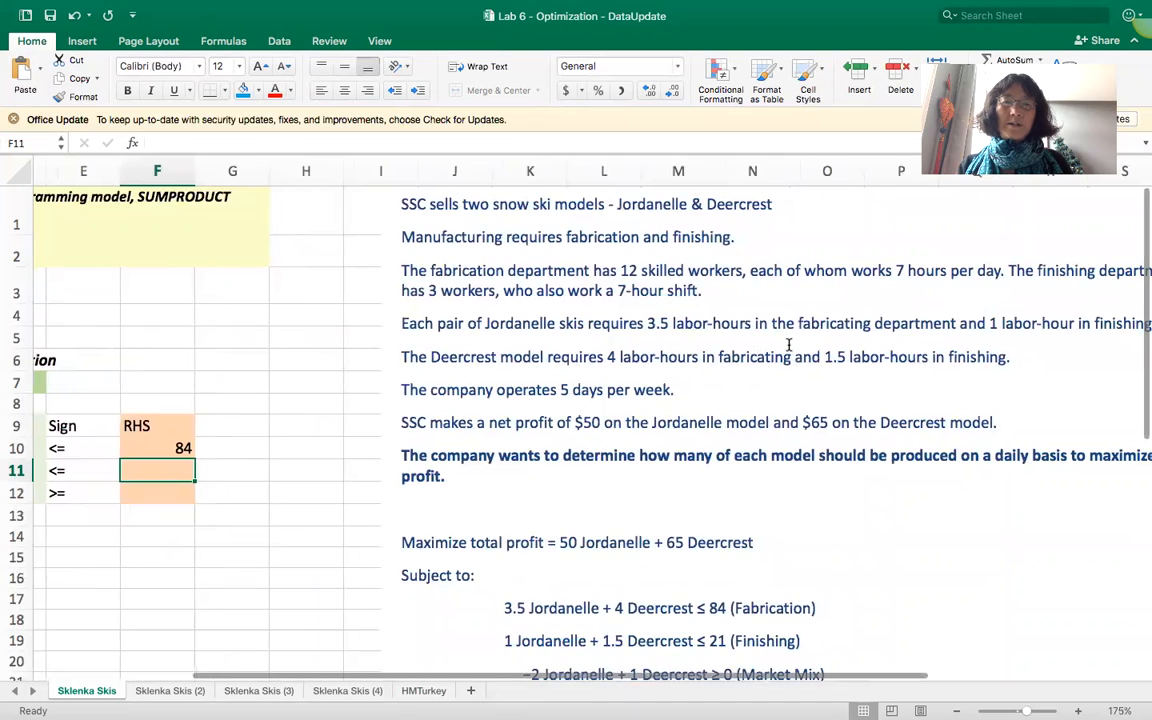
{"action": "scroll", "coordinate": [789, 344], "scroll_direction": "right", "scroll_amount": 1}
{"action": "left_click_drag", "start_coordinate": [404, 290], "coordinate": [676, 290]}
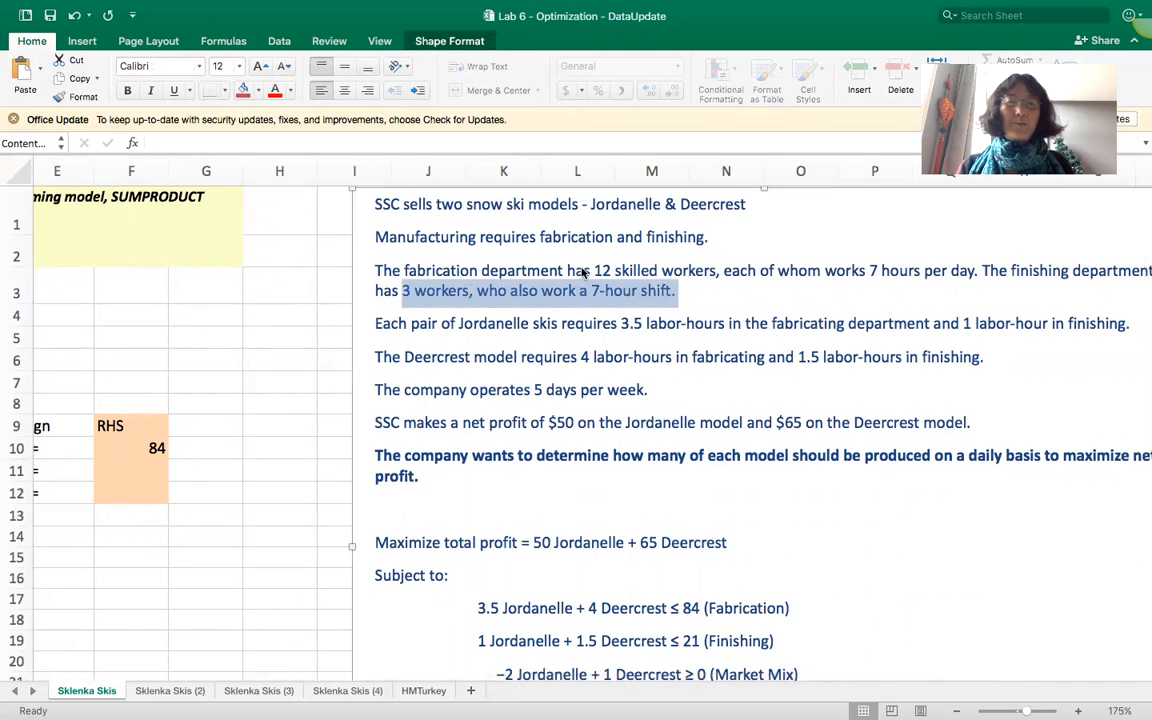
{"action": "scroll", "coordinate": [325, 417], "scroll_direction": "left", "scroll_amount": 10}
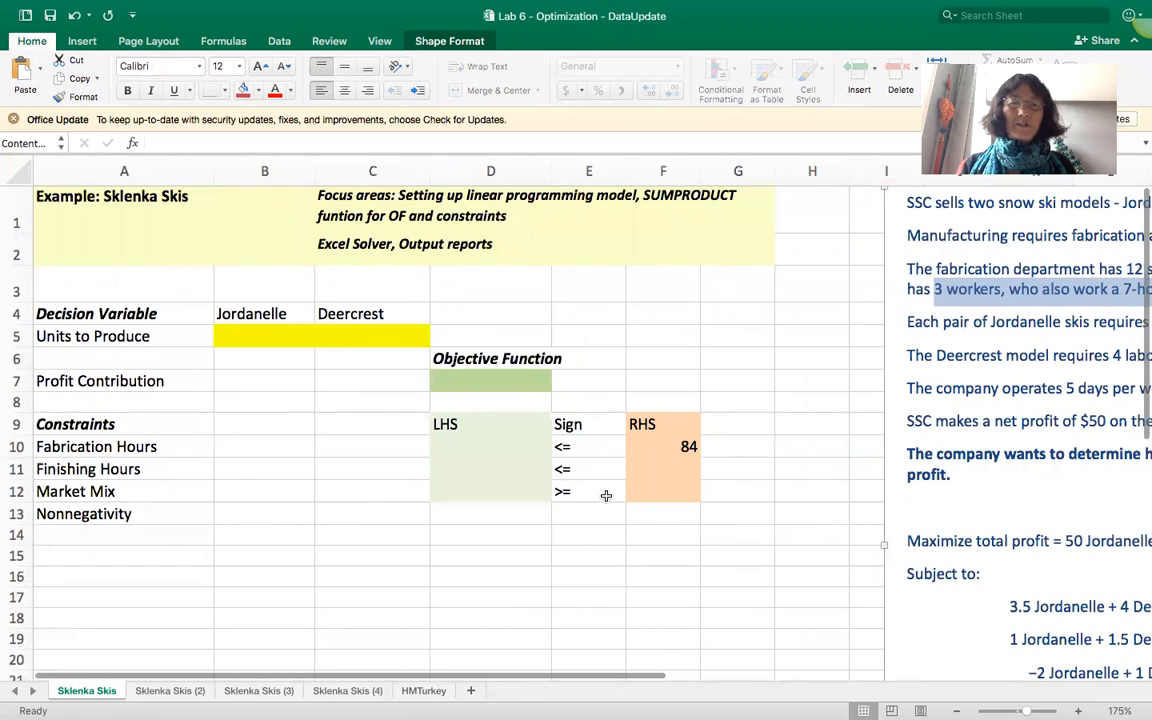
{"action": "left_click", "coordinate": [660, 468]}
{"action": "type", "text": "=7"}
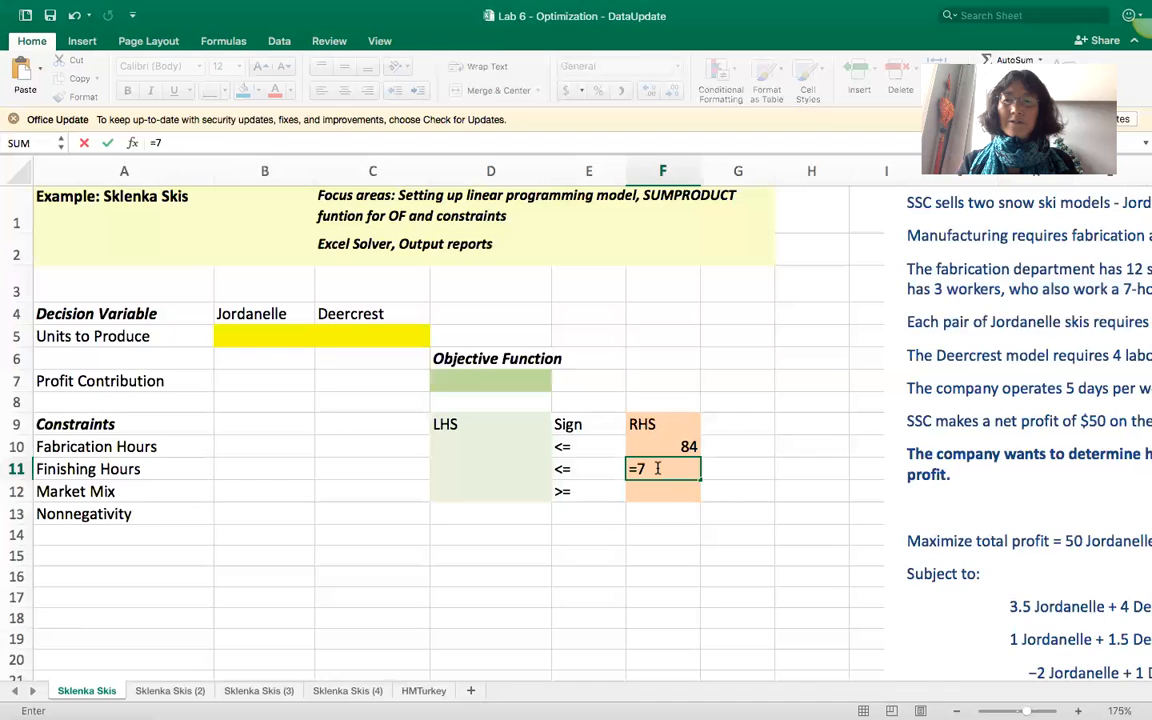
{"action": "scroll", "coordinate": [803, 480], "scroll_direction": "right", "scroll_amount": 5}
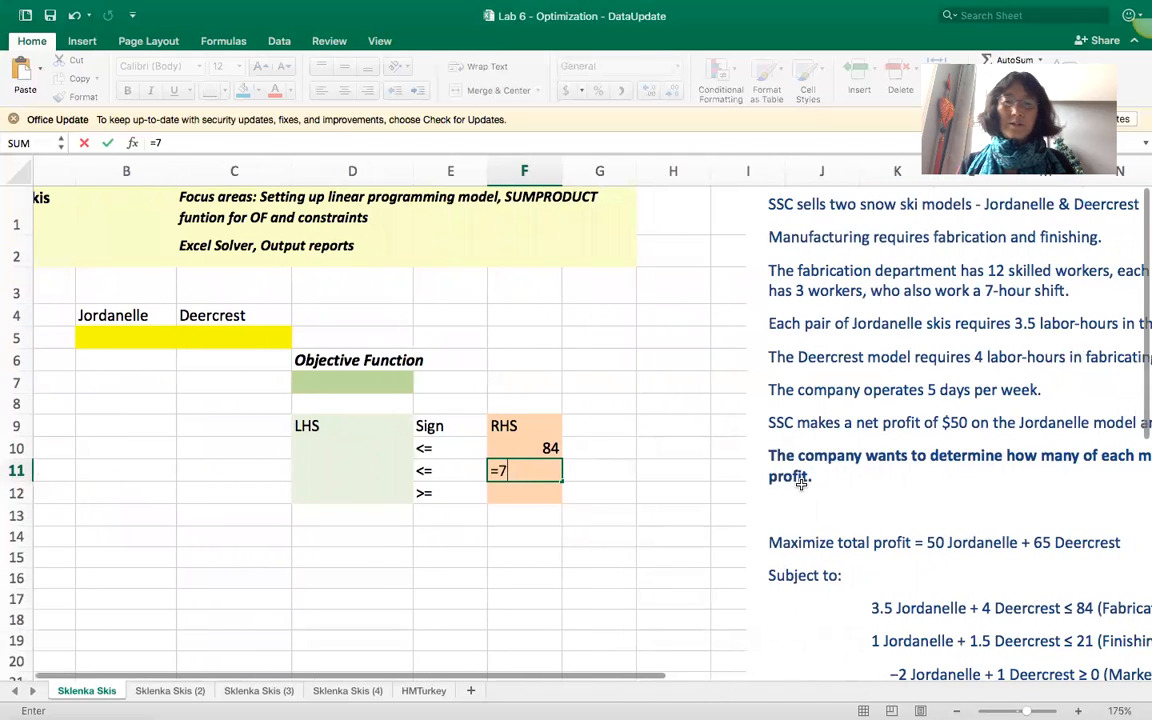
{"action": "key", "text": "BackSpace"}
{"action": "type", "text": "3"}
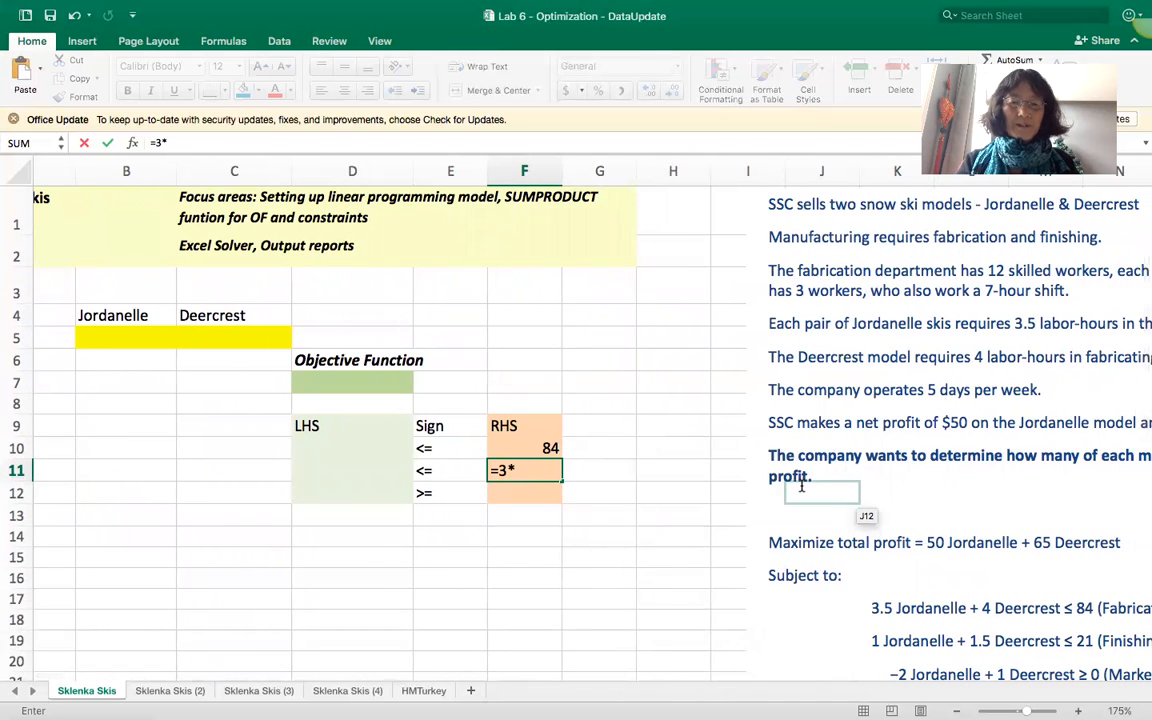
{"action": "type", "text": "*7"}
{"action": "key", "text": "Return"}
Enter Jordanelle's labor-hour coefficients from the problem description: 3.5 for fabrication in B10 and 1 for finishing in B11.
{"action": "scroll", "coordinate": [589, 517], "scroll_direction": "left", "scroll_amount": 5}
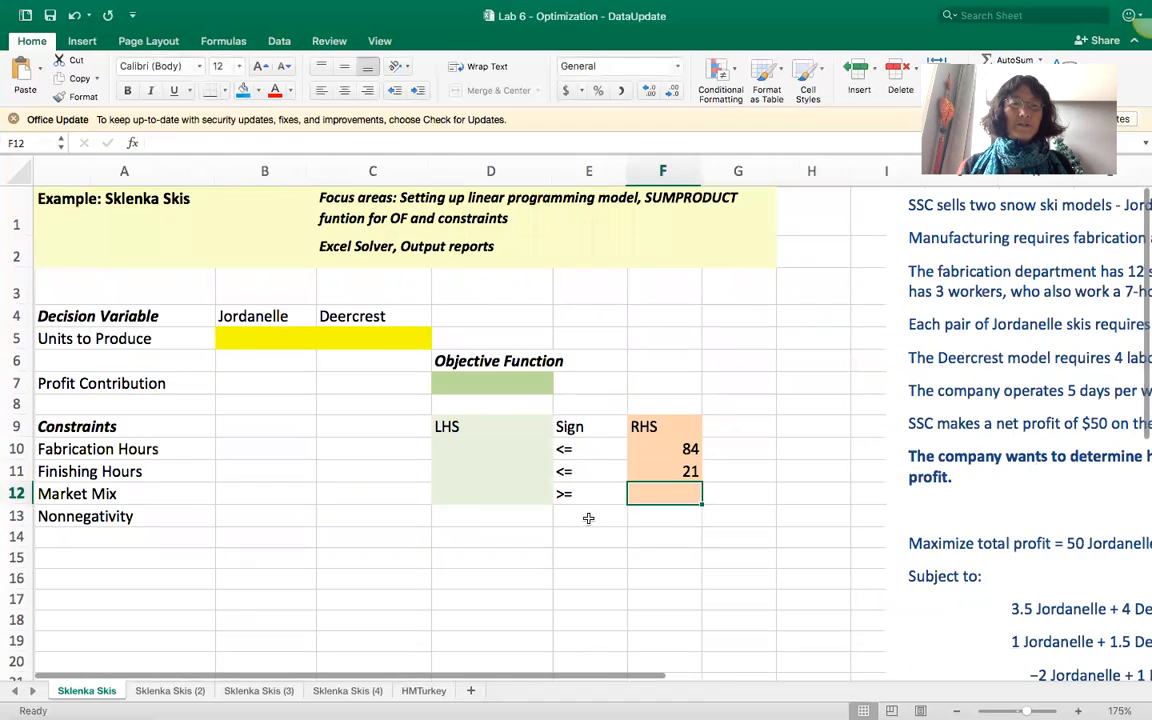
{"action": "left_click", "coordinate": [281, 449]}
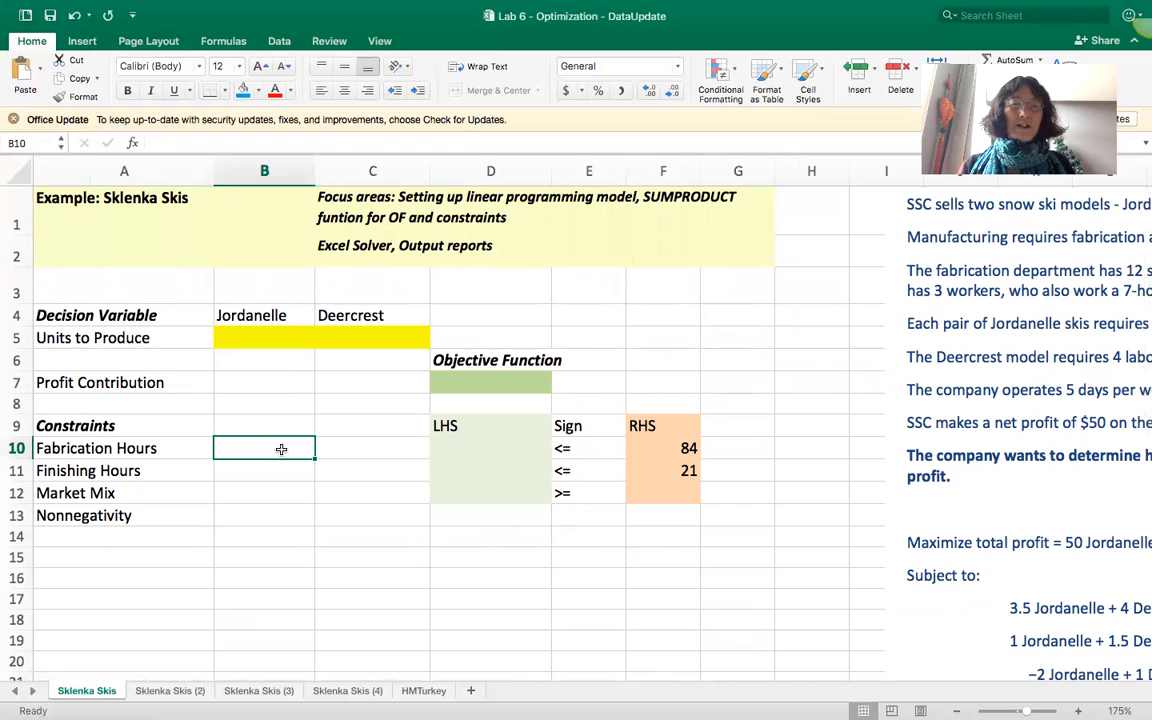
{"action": "scroll", "coordinate": [717, 416], "scroll_direction": "right", "scroll_amount": 5}
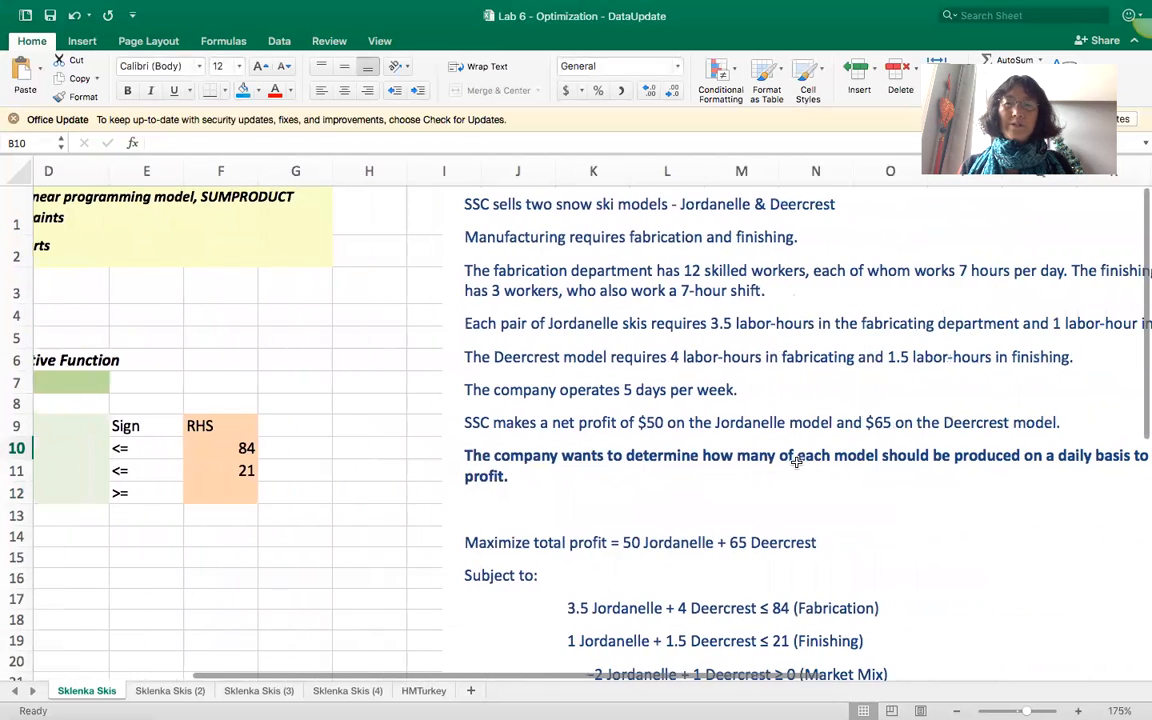
{"action": "left_click_drag", "start_coordinate": [710, 324], "coordinate": [1068, 328]}
{"action": "scroll", "coordinate": [398, 404], "scroll_direction": "left", "scroll_amount": 5}
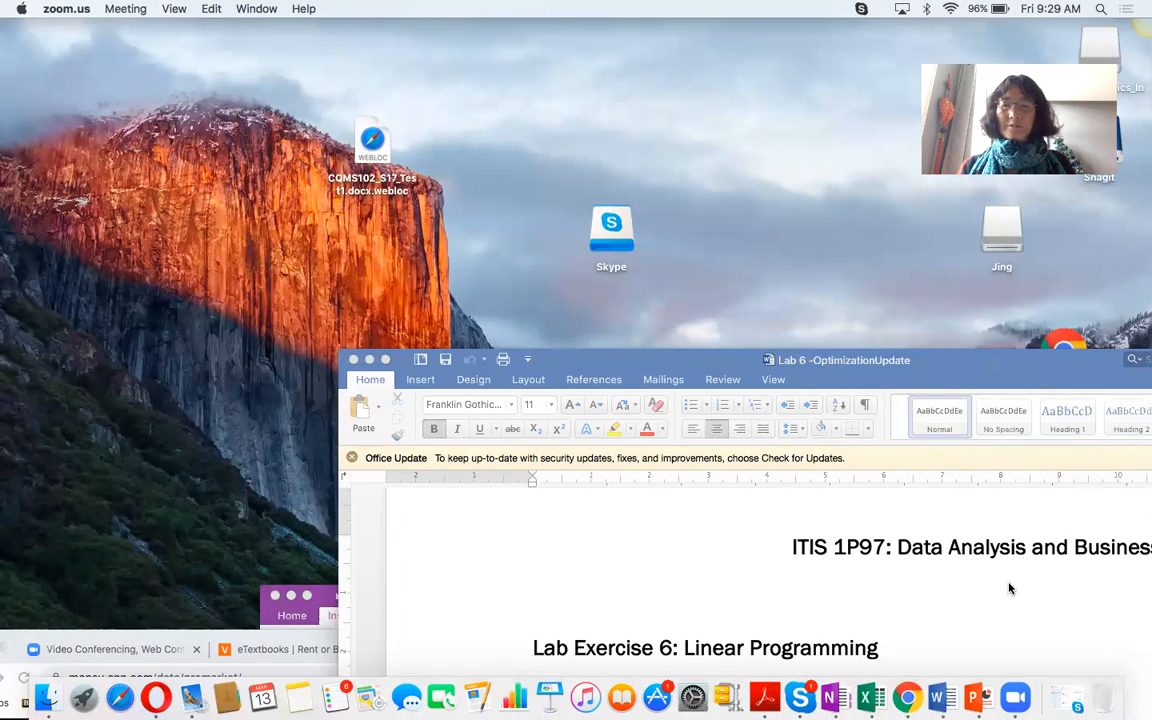
{"action": "left_click", "coordinate": [871, 700]}
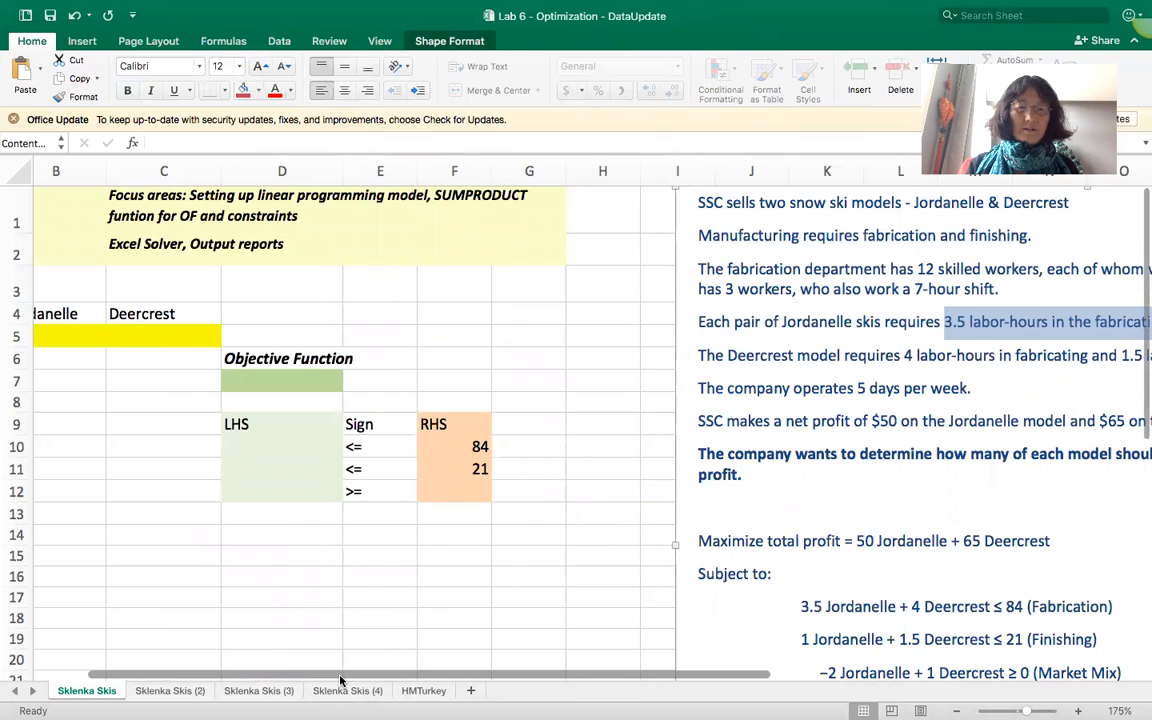
{"action": "left_click_drag", "start_coordinate": [337, 677], "coordinate": [292, 677]}
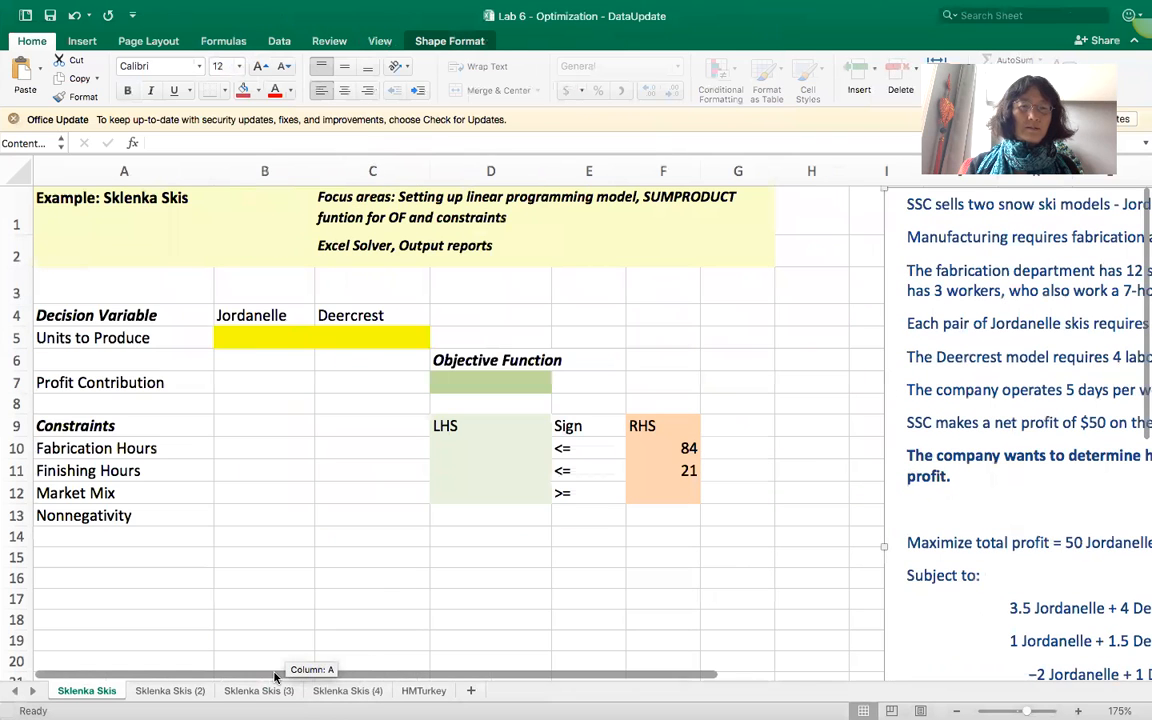
{"action": "left_click", "coordinate": [265, 453]}
{"action": "type", "text": "3.5"}
{"action": "key", "text": "Return"}
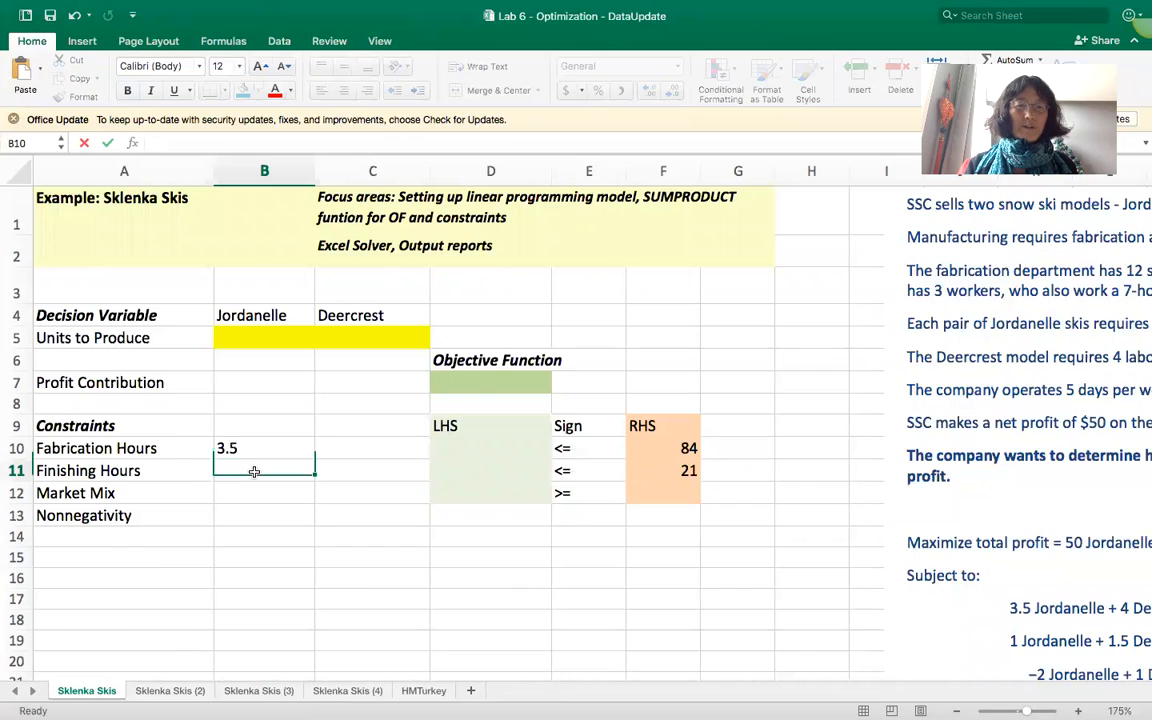
{"action": "type", "text": "1"}
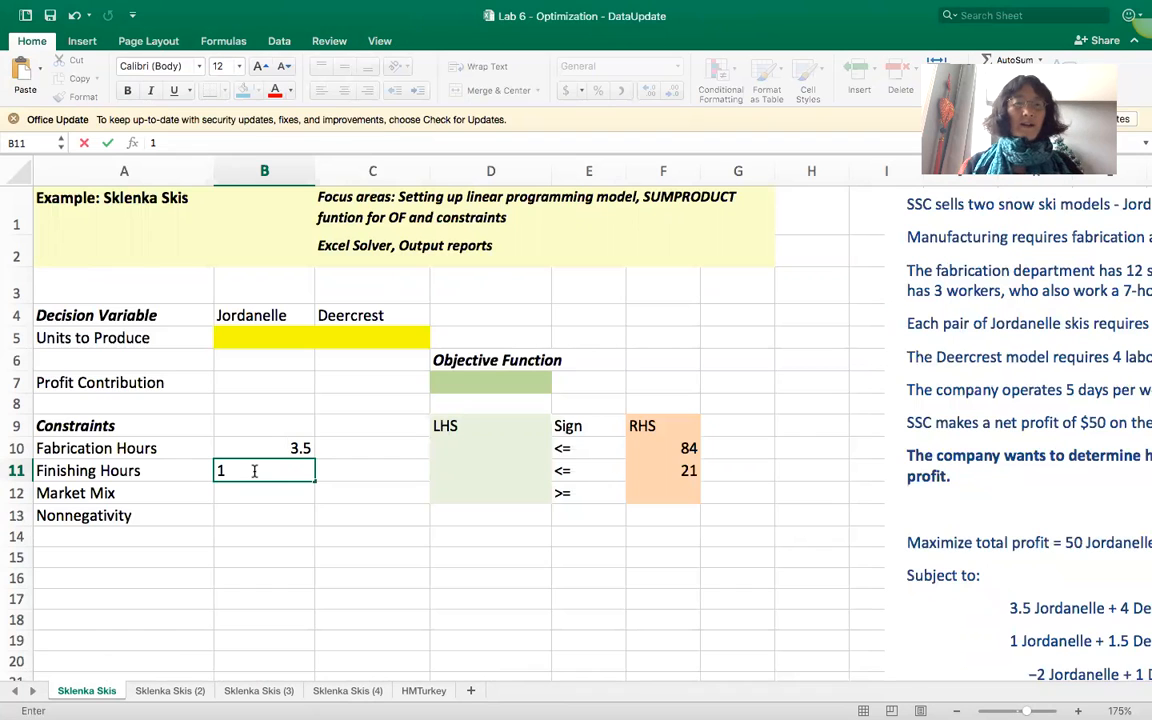
Enter Deercrest's labor-hour coefficients from the problem description: 4 for fabrication in C10 and 1.5 for finishing in C11.
{"action": "left_click", "coordinate": [350, 448]}
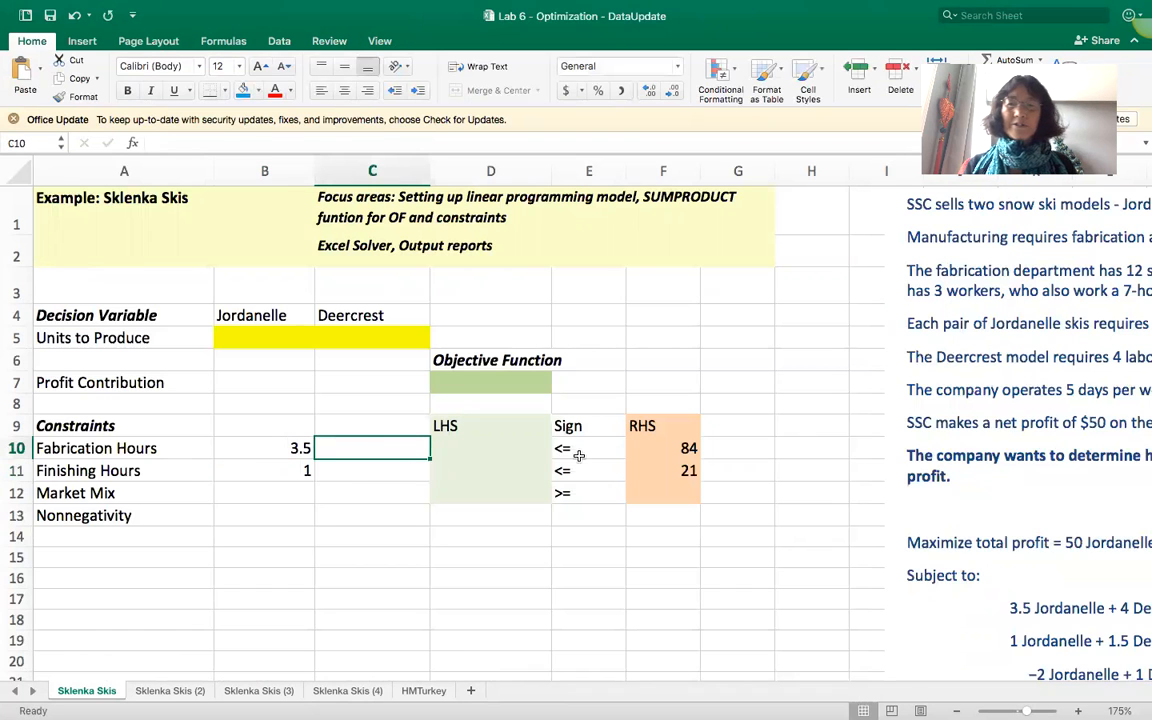
{"action": "scroll", "coordinate": [897, 385], "scroll_direction": "right", "scroll_amount": 5}
{"action": "left_click_drag", "start_coordinate": [871, 357], "coordinate": [1115, 357]}
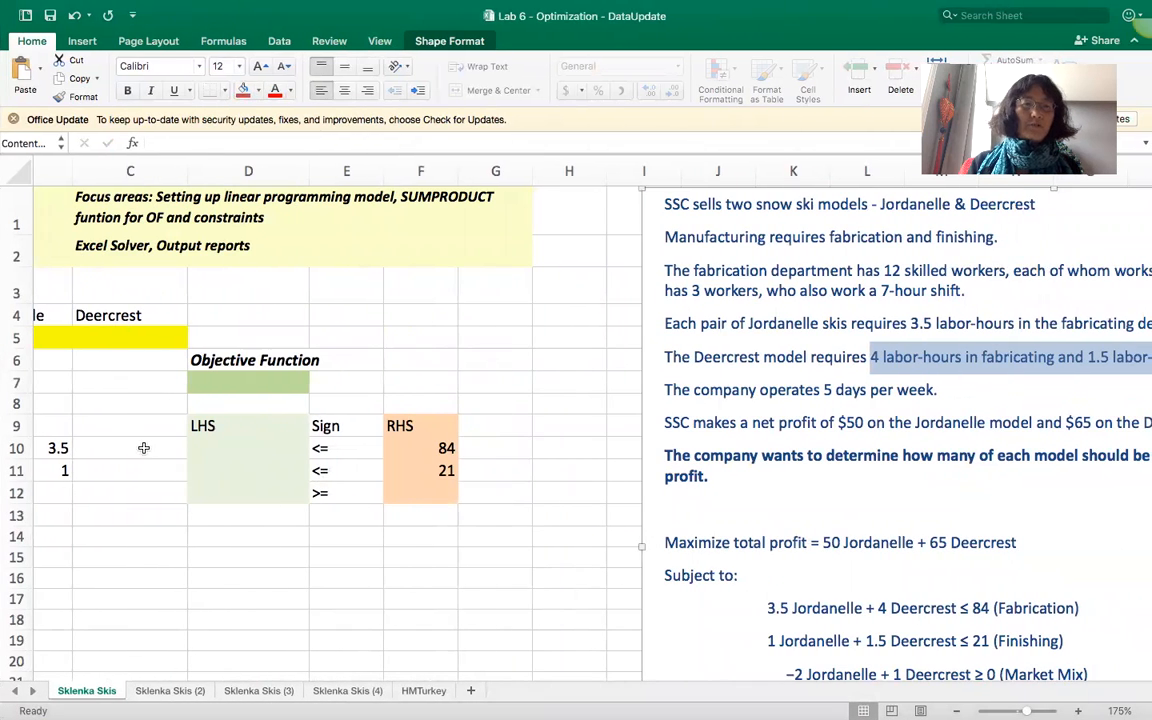
{"action": "left_click", "coordinate": [144, 448]}
{"action": "type", "text": "4"}
{"action": "left_click", "coordinate": [134, 471]}
{"action": "type", "text": "1.5"}
{"action": "left_click", "coordinate": [244, 542]}
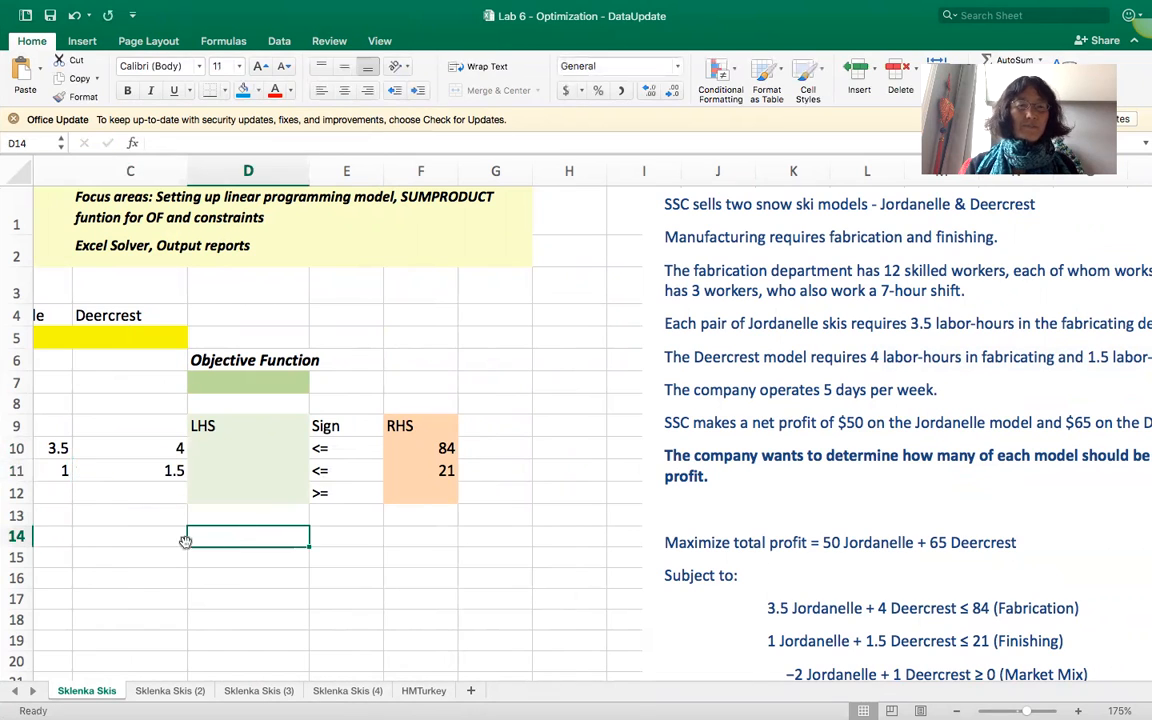
{"action": "scroll", "coordinate": [185, 540], "scroll_direction": "left", "scroll_amount": 5}
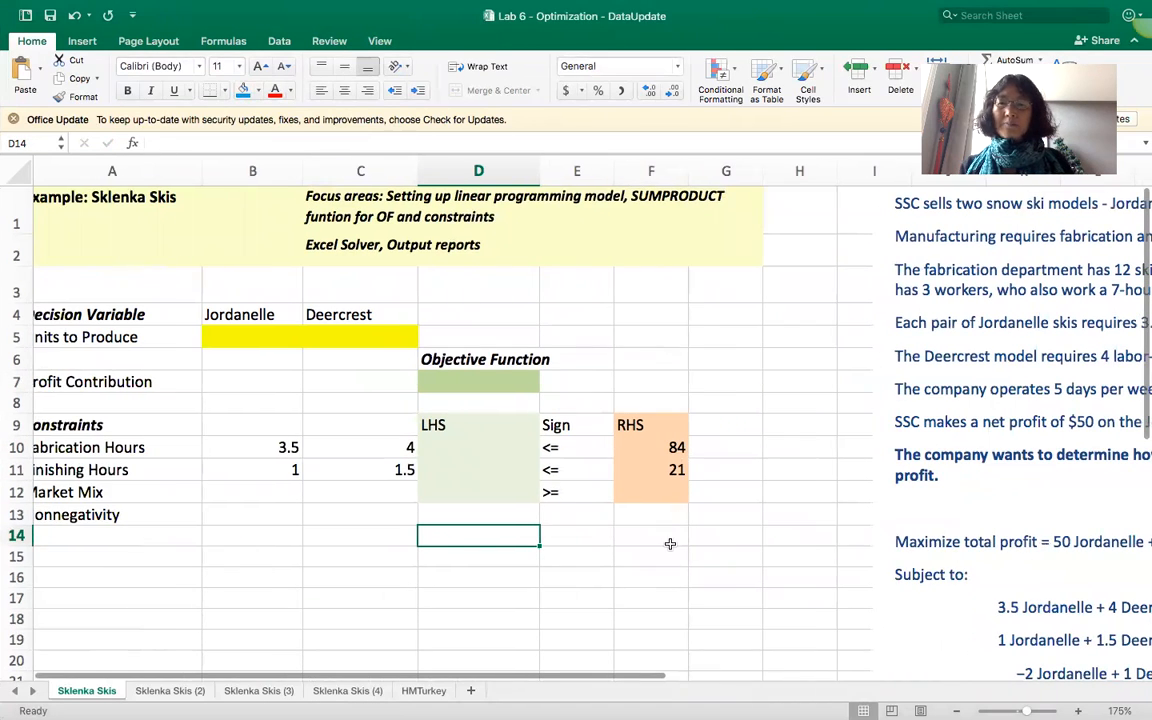
Enter the per-unit profit contributions from the problem description: 50 for Jordanelle in B7 and 65 for Deercrest in C7.
{"action": "scroll", "coordinate": [560, 540], "scroll_direction": "right", "scroll_amount": 8}
{"action": "scroll", "coordinate": [670, 543], "scroll_direction": "right", "scroll_amount": 2}
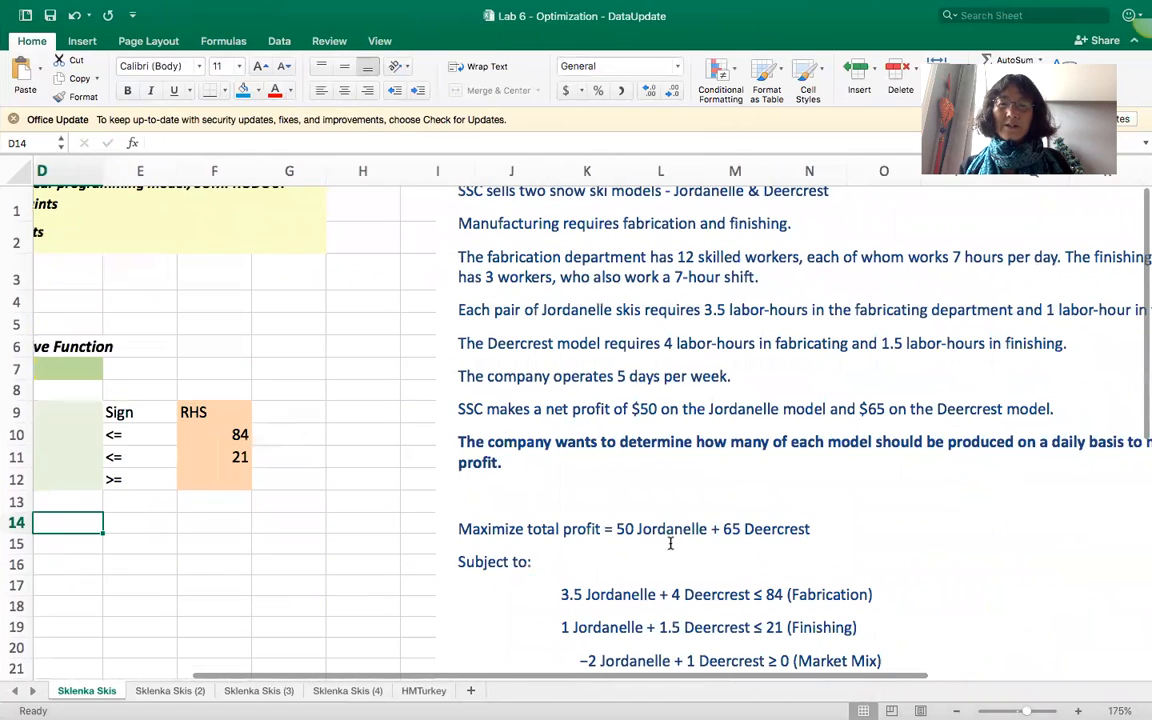
{"action": "left_click_drag", "start_coordinate": [632, 409], "coordinate": [747, 410]}
{"action": "left_click_drag", "start_coordinate": [829, 409], "coordinate": [888, 409]}
{"action": "scroll", "coordinate": [673, 474], "scroll_direction": "left", "scroll_amount": 10}
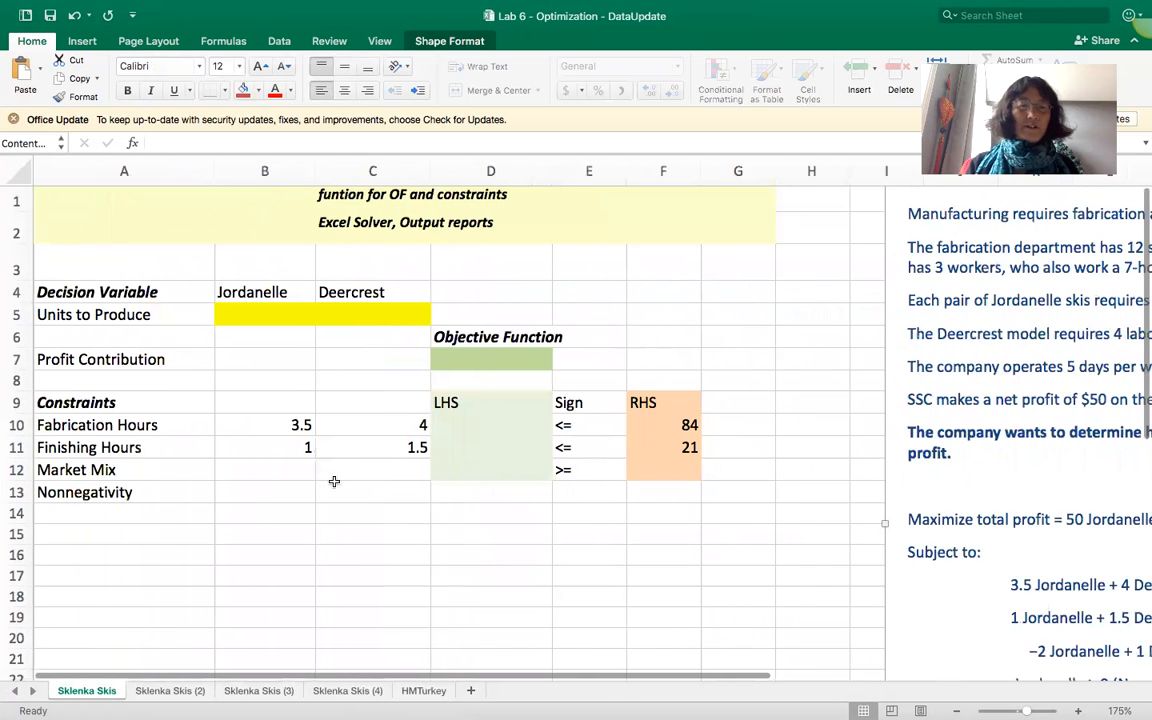
{"action": "left_click", "coordinate": [262, 360]}
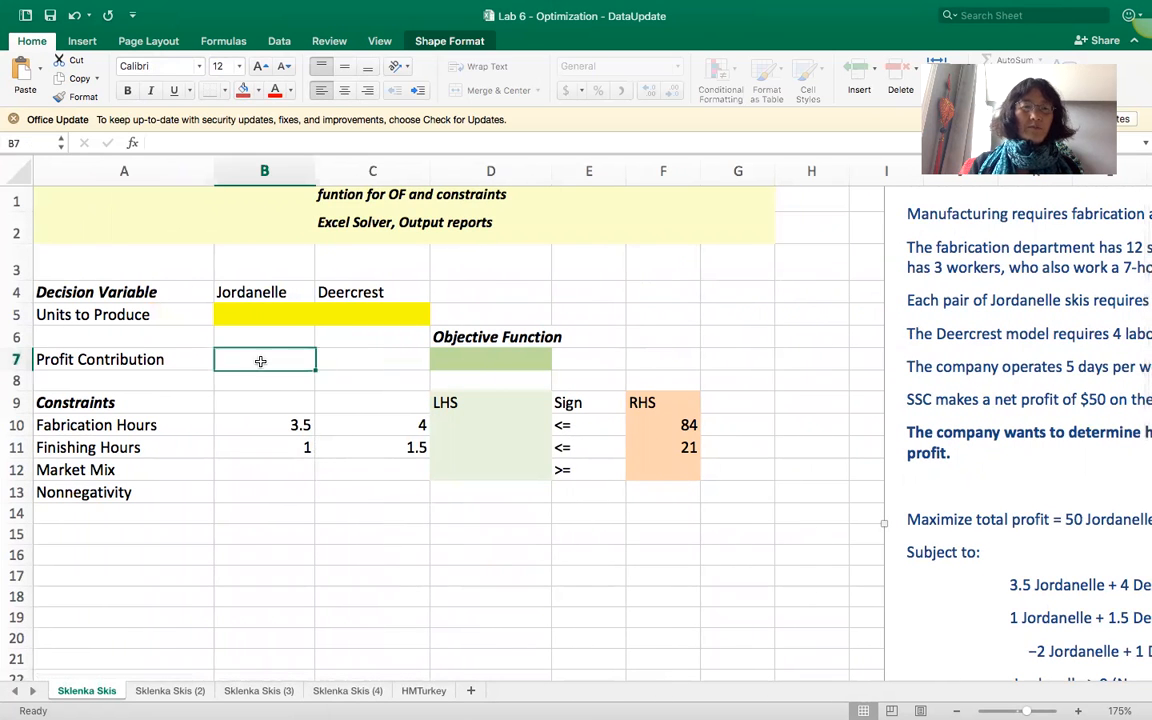
{"action": "type", "text": "50"}
{"action": "left_click", "coordinate": [368, 352]}
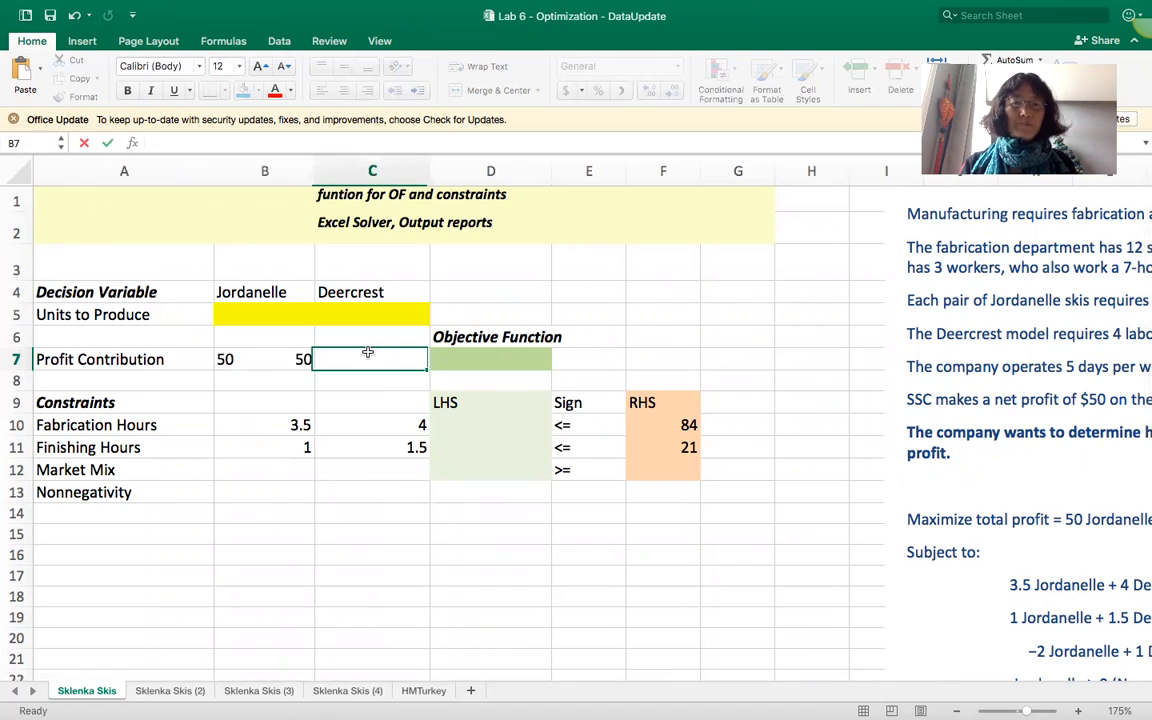
{"action": "type", "text": "65"}
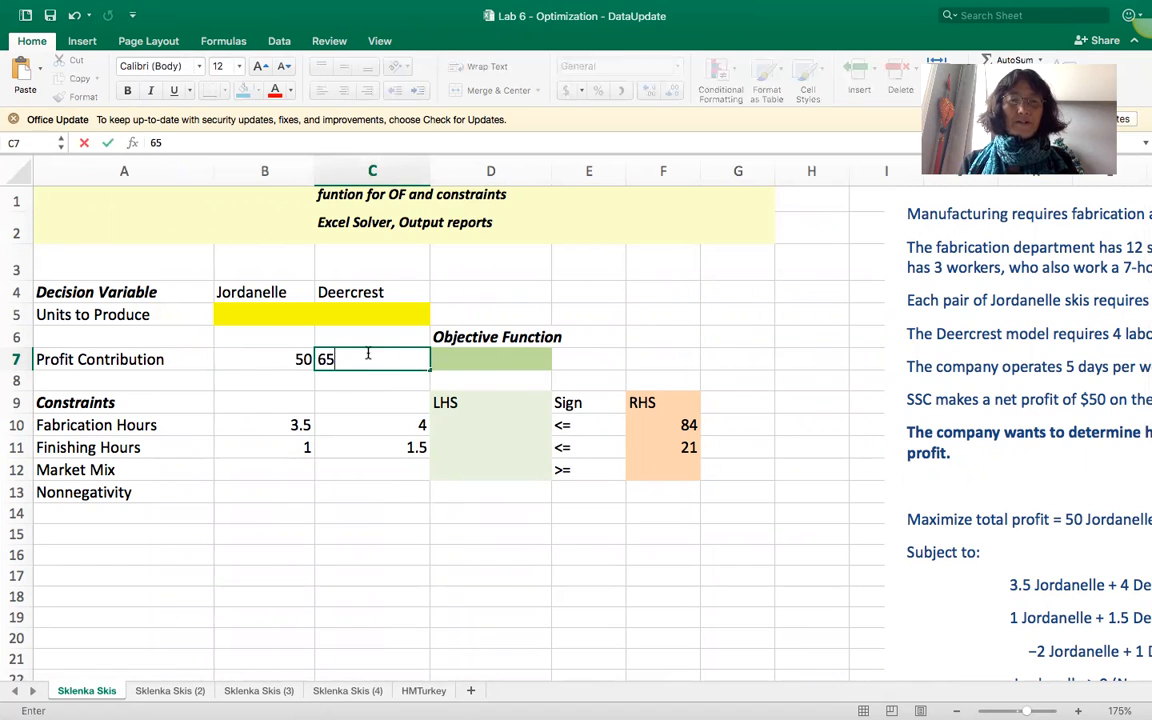
{"action": "left_click", "coordinate": [369, 528]}
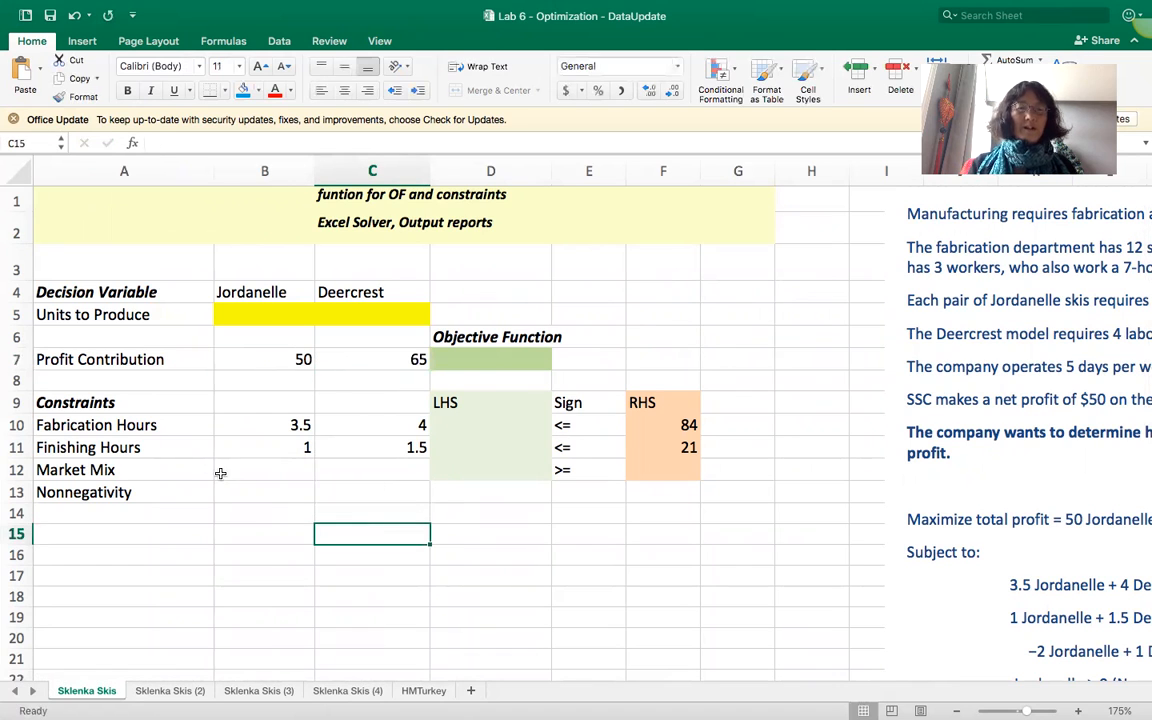
Examine the Market Mix constraint in the problem formulation, checking its Jordanelle and Deercrest terms.
{"action": "scroll", "coordinate": [790, 548], "scroll_direction": "right", "scroll_amount": 5}
{"action": "scroll", "coordinate": [790, 548], "scroll_direction": "down", "scroll_amount": 3}
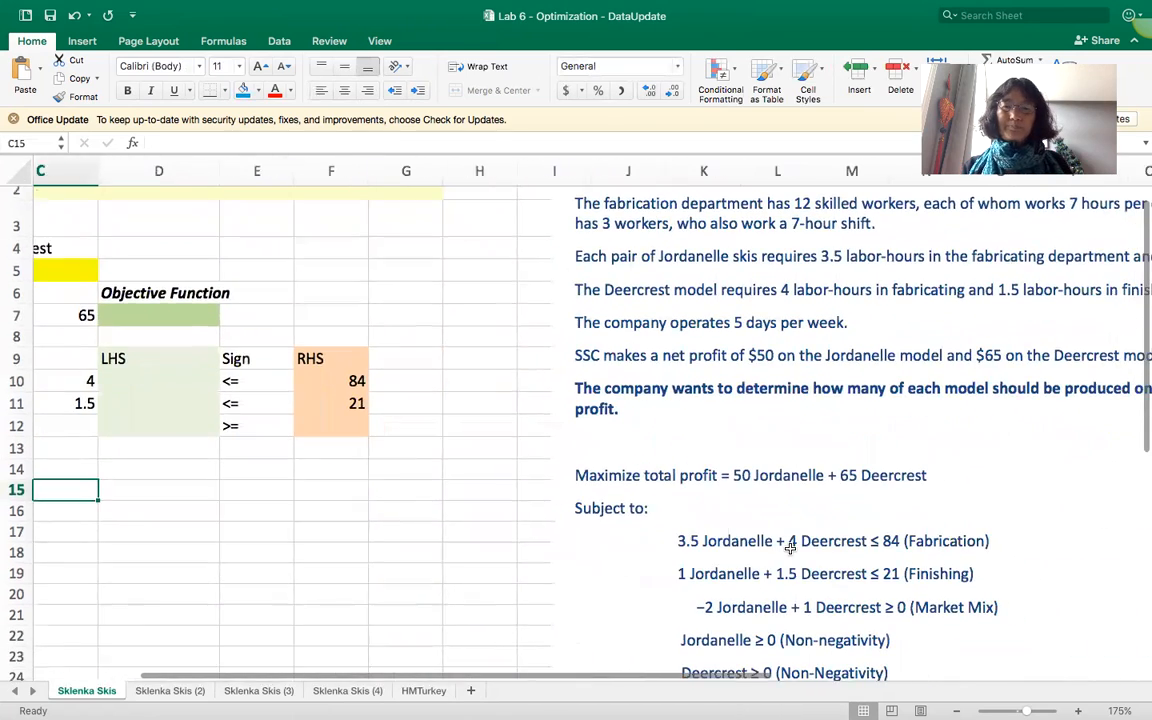
{"action": "scroll", "coordinate": [770, 535], "scroll_direction": "right", "scroll_amount": 2}
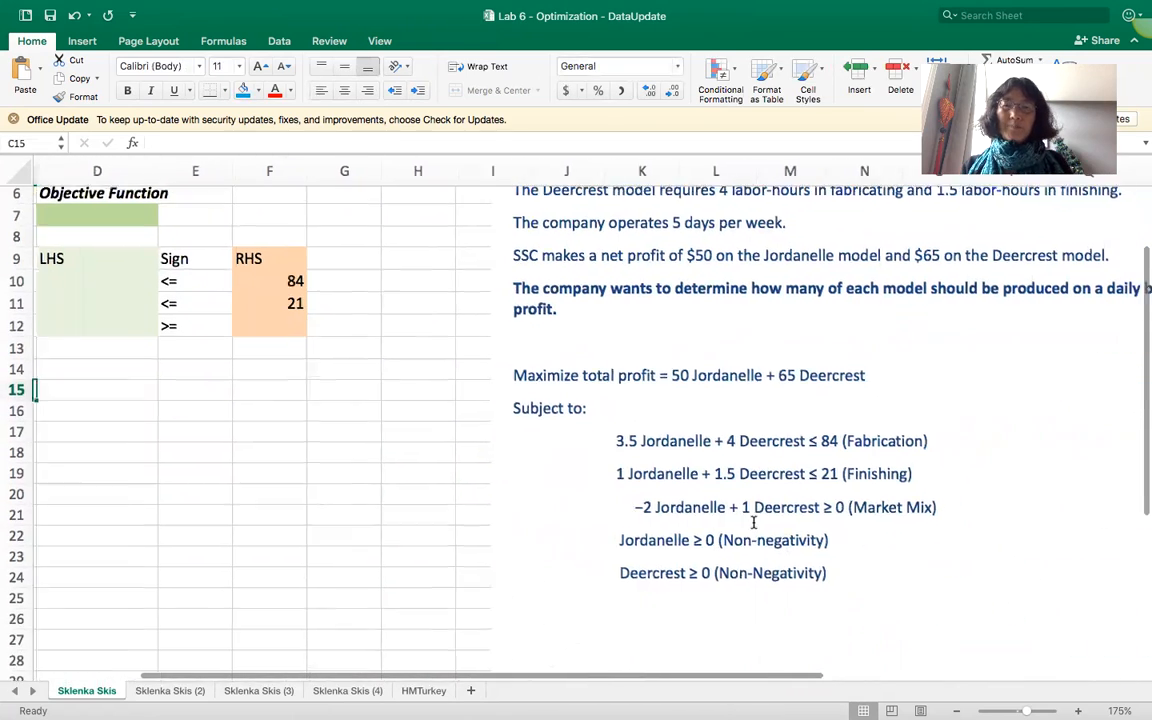
{"action": "scroll", "coordinate": [755, 525], "scroll_direction": "up", "scroll_amount": 2}
{"action": "scroll", "coordinate": [754, 522], "scroll_direction": "down", "scroll_amount": 3}
{"action": "scroll", "coordinate": [751, 525], "scroll_direction": "up", "scroll_amount": 4}
{"action": "scroll", "coordinate": [754, 522], "scroll_direction": "down", "scroll_amount": 5}
{"action": "scroll", "coordinate": [754, 522], "scroll_direction": "left", "scroll_amount": 1}
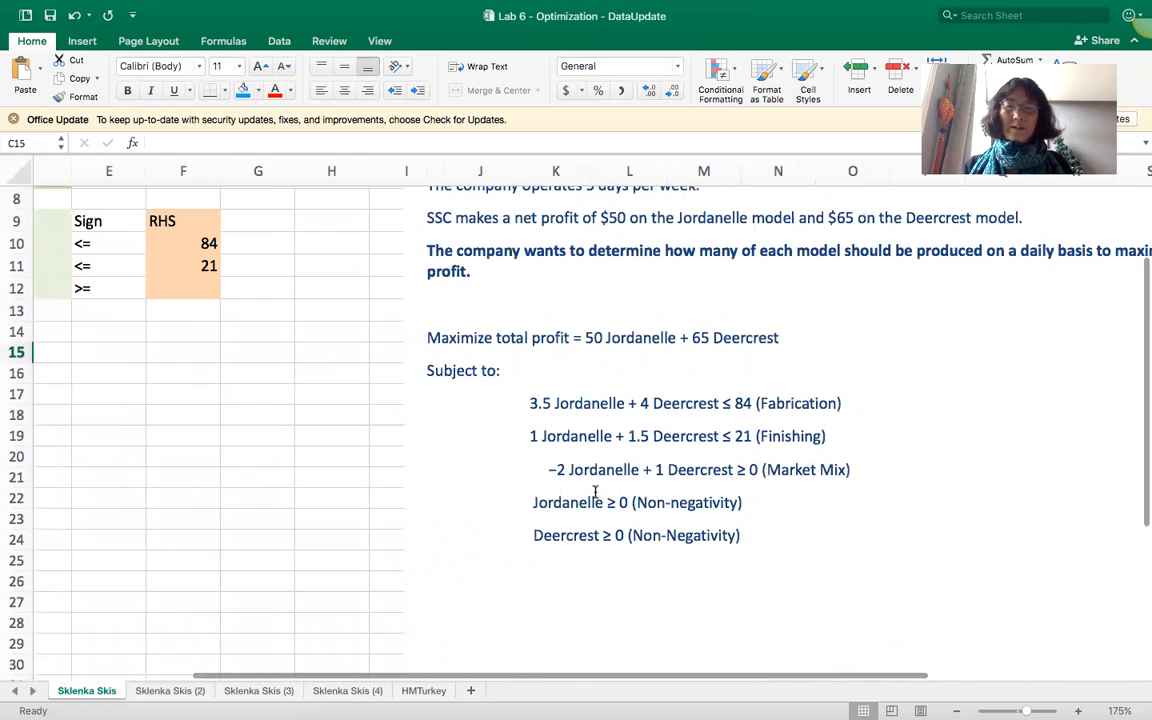
{"action": "left_click", "coordinate": [546, 469]}
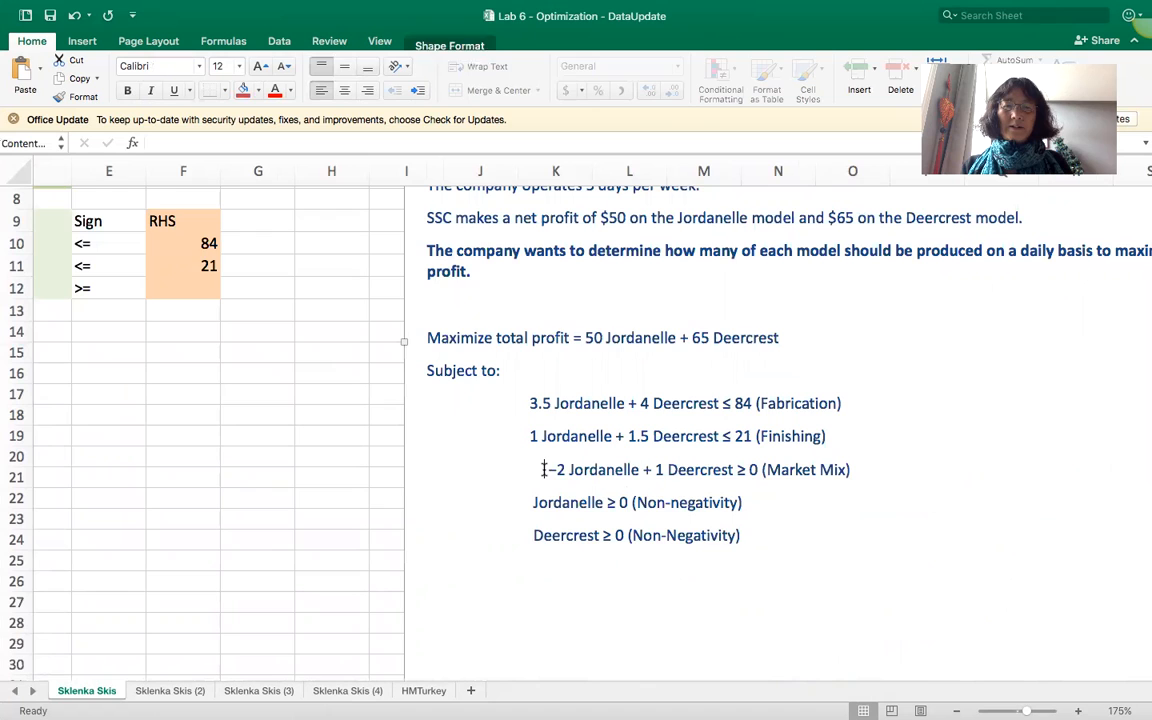
{"action": "left_click_drag", "start_coordinate": [546, 469], "coordinate": [626, 467]}
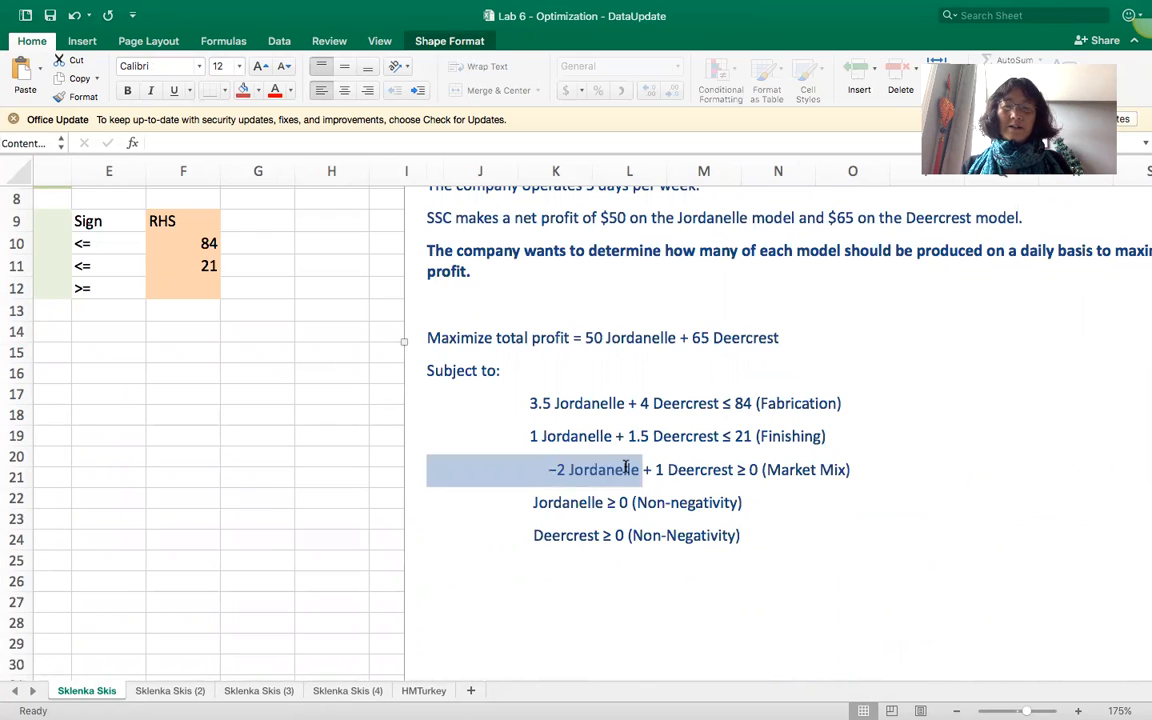
{"action": "left_click_drag", "start_coordinate": [626, 467], "coordinate": [717, 471]}
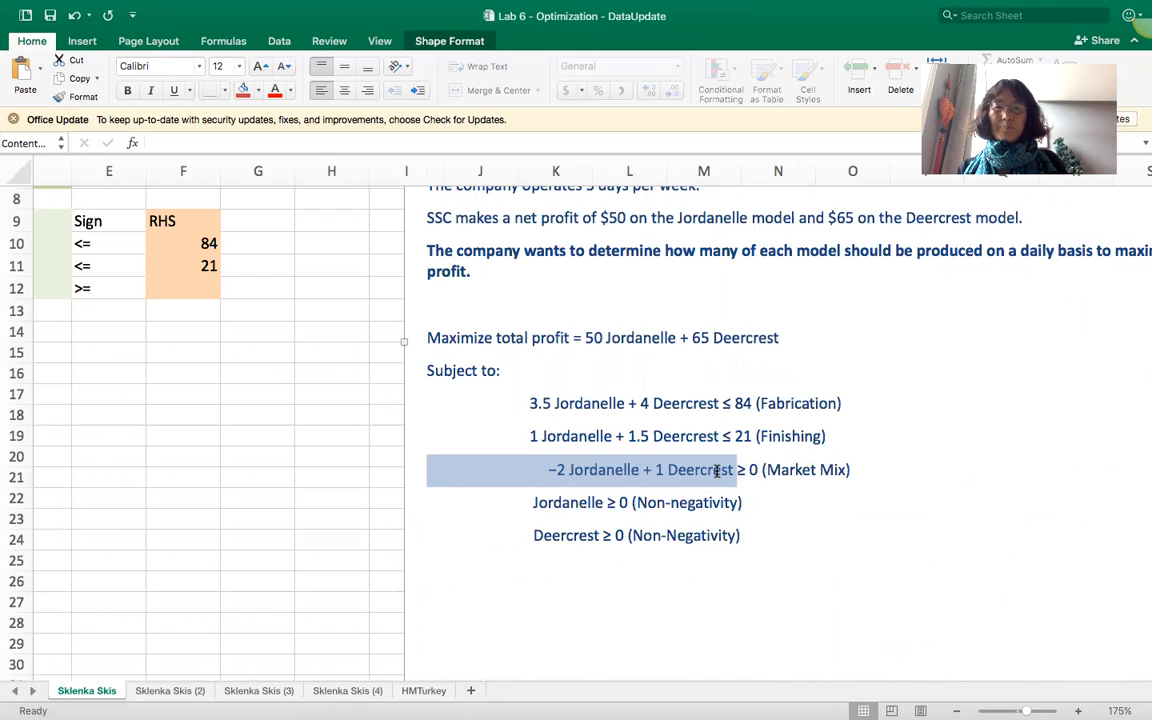
{"action": "left_click", "coordinate": [668, 470]}
{"action": "left_click_drag", "start_coordinate": [668, 470], "coordinate": [740, 472]}
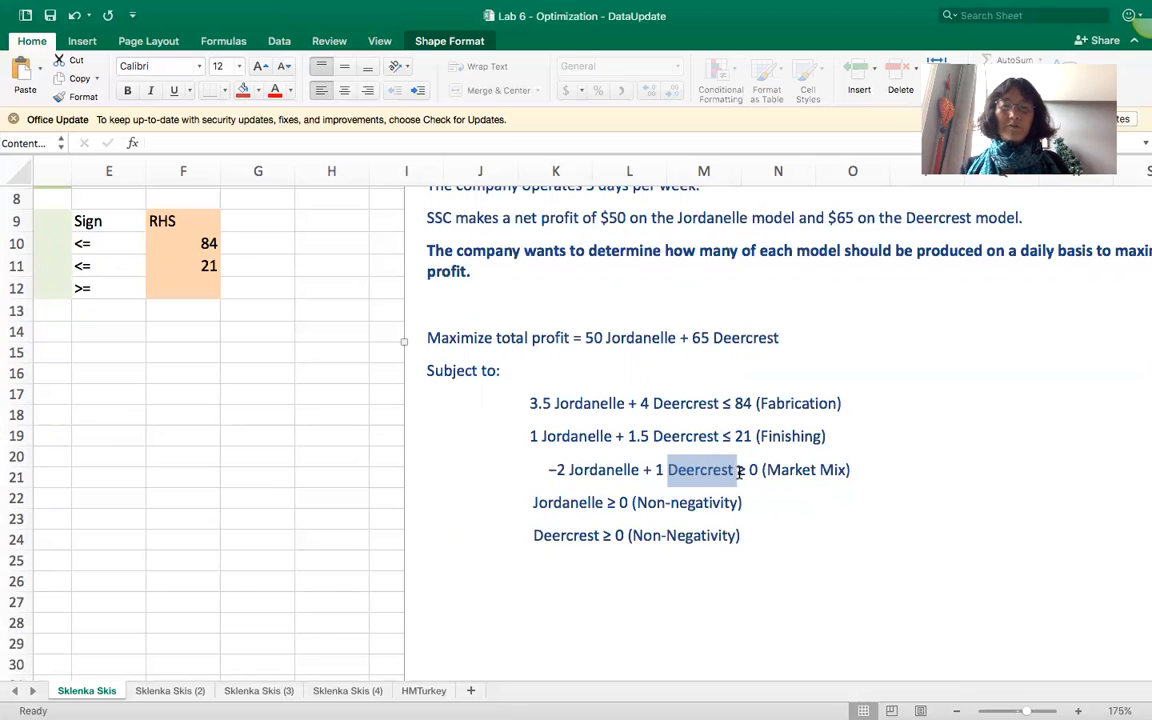
Enter the Market Mix coefficients as formulated: -2 for Jordanelle in B12 and 1 for Deercrest in C12.
{"action": "scroll", "coordinate": [568, 487], "scroll_direction": "left", "scroll_amount": 10}
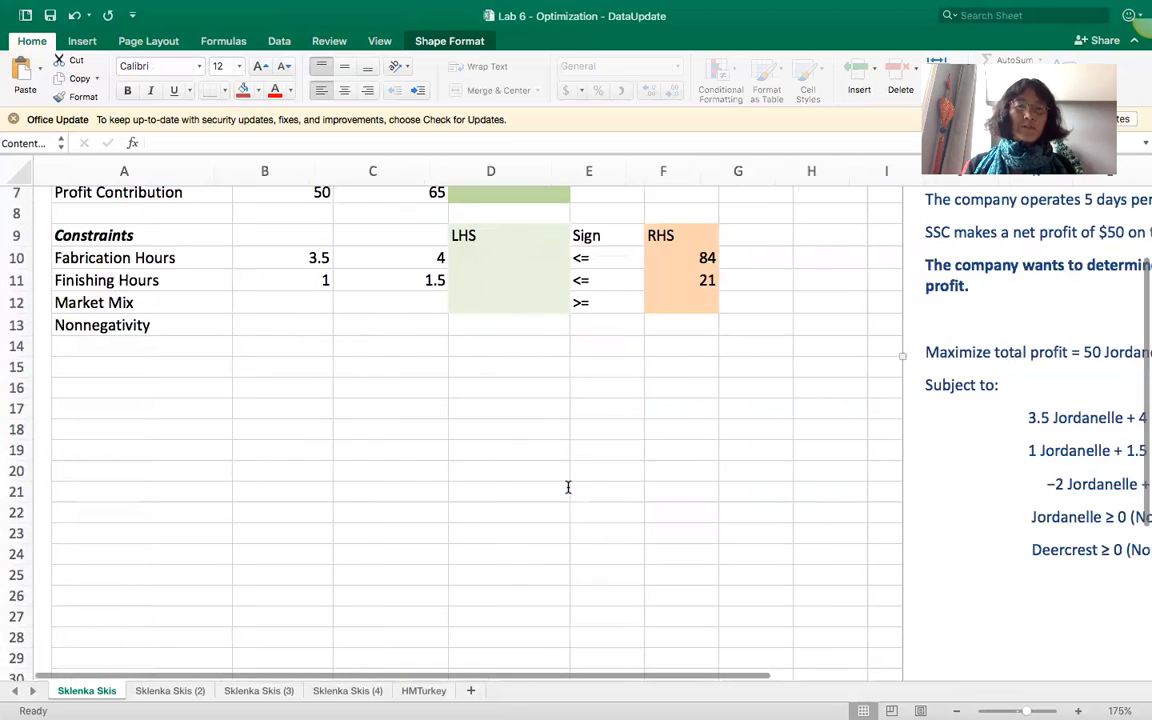
{"action": "left_click", "coordinate": [298, 308]}
{"action": "type", "text": "-2"}
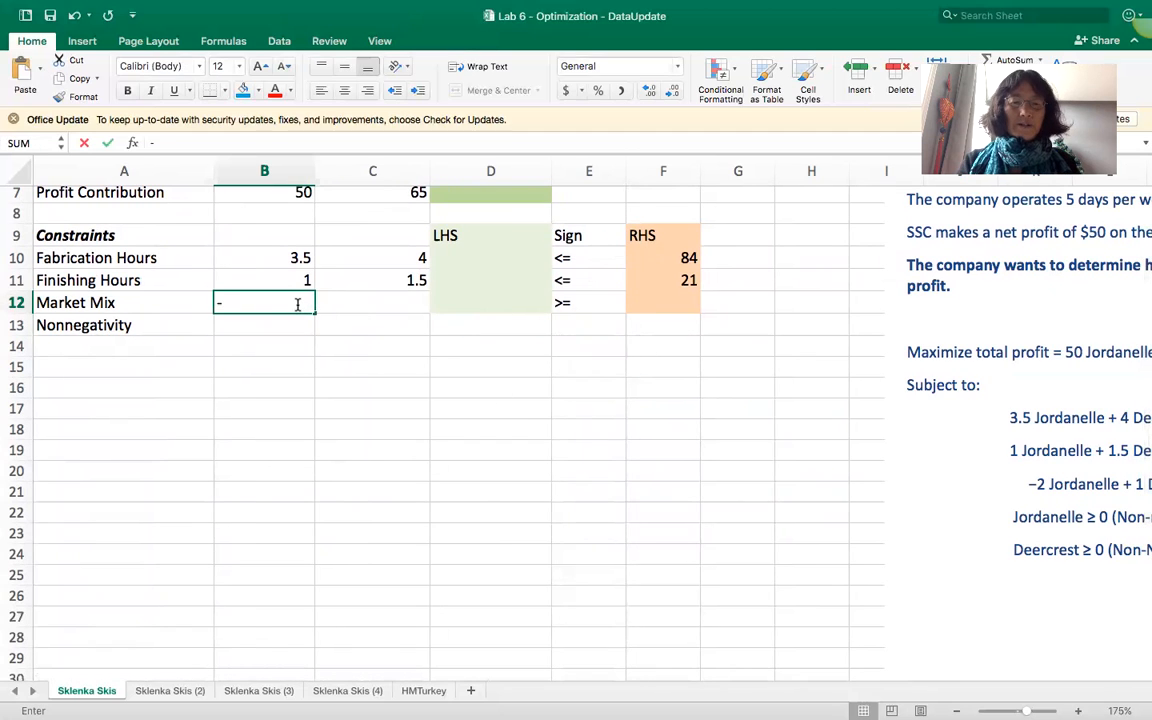
{"action": "left_click", "coordinate": [356, 302]}
{"action": "type", "text": "1"}
{"action": "left_click", "coordinate": [449, 379]}
Set the Market Mix coefficients to 2 in B12 and -1 in C12, rewriting the constraint for a less-than-or-equal form.
{"action": "left_click_drag", "start_coordinate": [565, 262], "coordinate": [591, 283]}
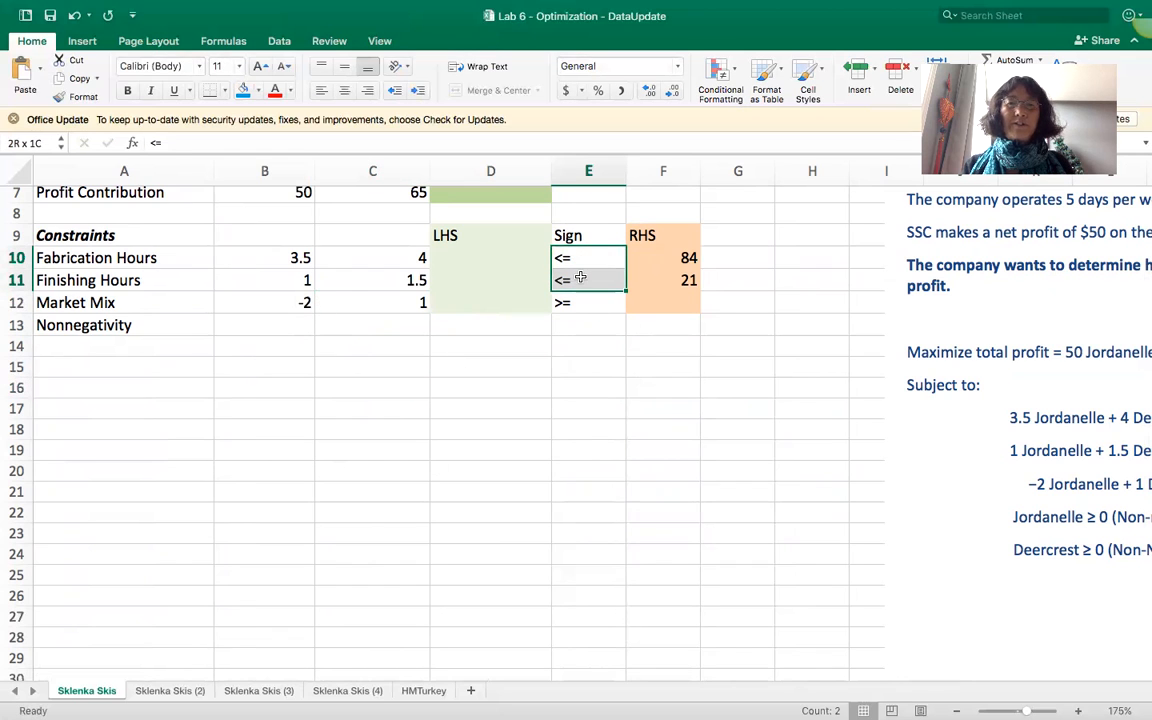
{"action": "left_click", "coordinate": [307, 303]}
{"action": "type", "text": "2"}
{"action": "left_click", "coordinate": [378, 303]}
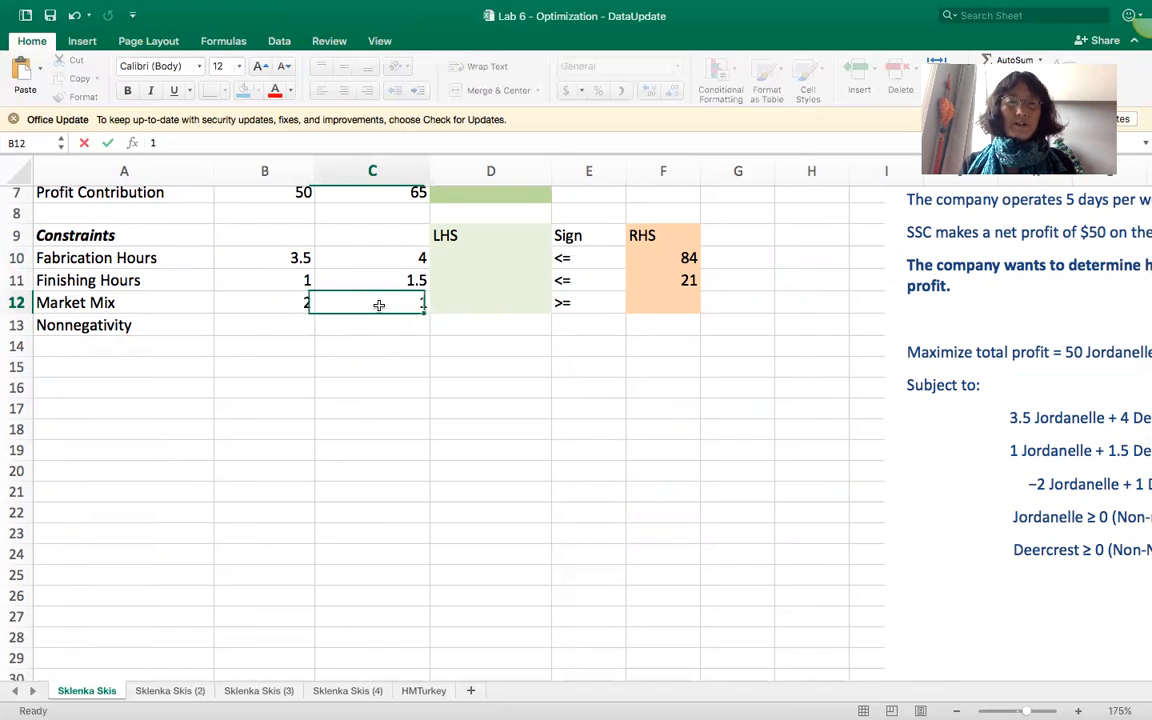
{"action": "type", "text": "-1"}
{"action": "left_click", "coordinate": [506, 344]}
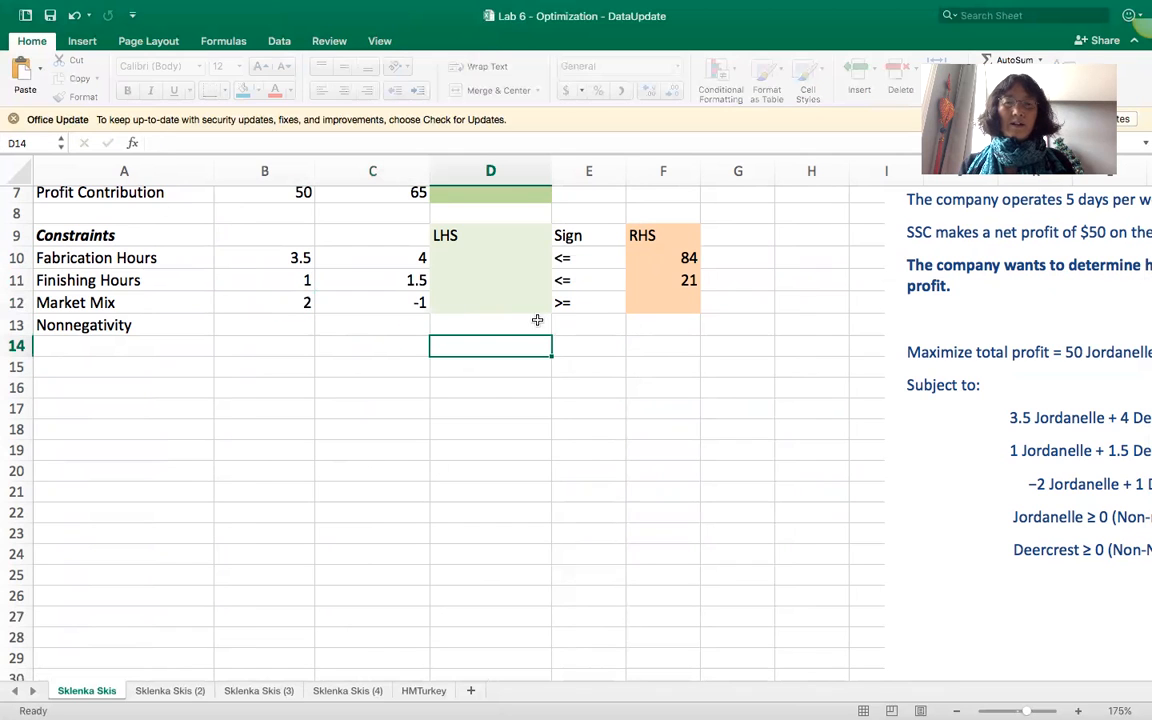
Set the Market Mix sign in E12 to <= like the other constraints, and enter 0 as its right-hand side in F12.
{"action": "left_click", "coordinate": [568, 302]}
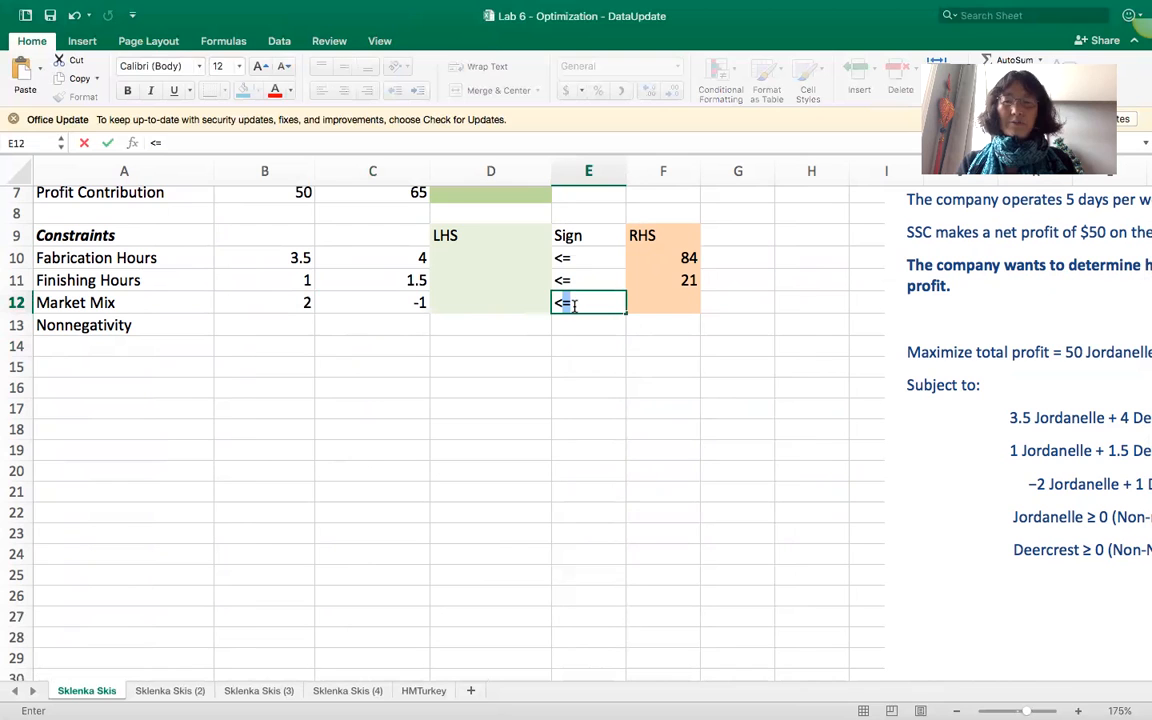
{"action": "left_click", "coordinate": [585, 366]}
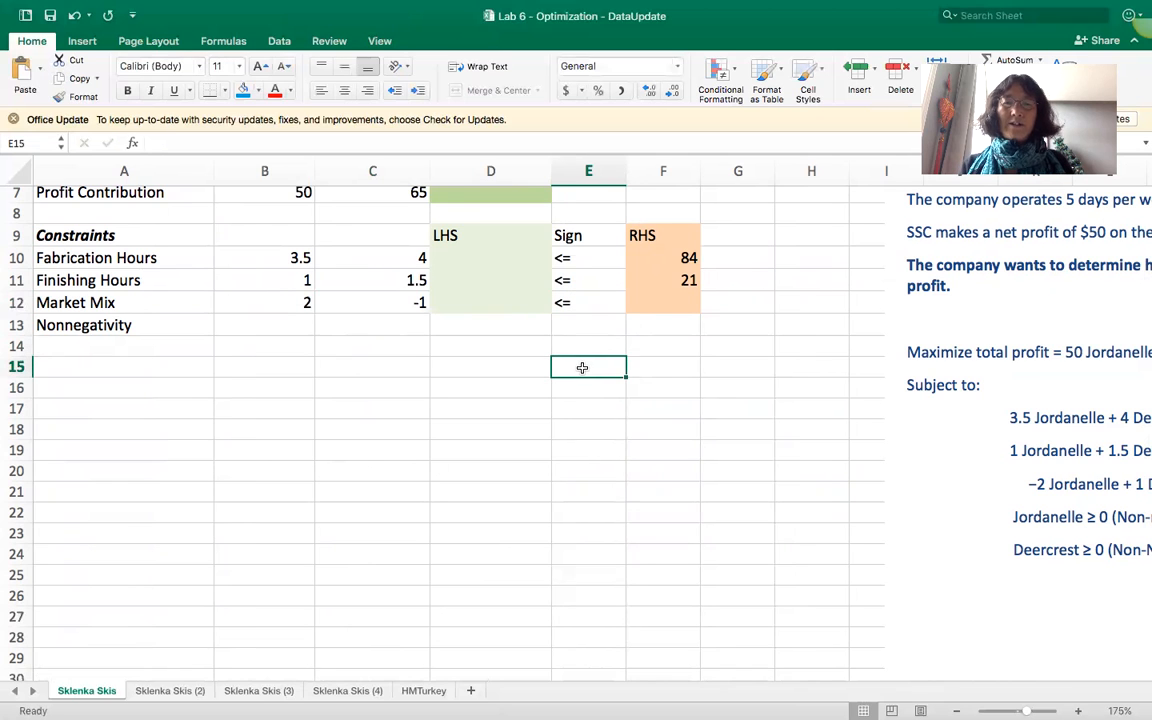
{"action": "scroll", "coordinate": [582, 368], "scroll_direction": "up", "scroll_amount": 2}
{"action": "left_click_drag", "start_coordinate": [566, 300], "coordinate": [563, 345]}
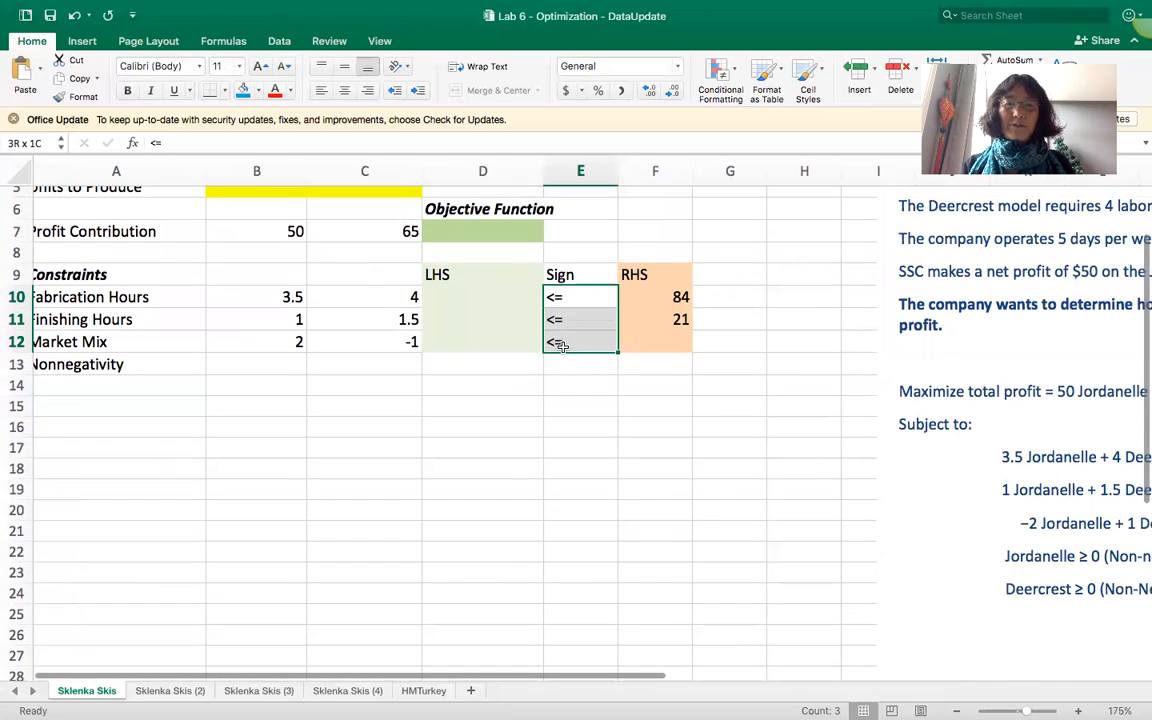
{"action": "left_click", "coordinate": [666, 342]}
{"action": "type", "text": "0"}
{"action": "scroll", "coordinate": [619, 443], "scroll_direction": "up", "scroll_amount": 5}
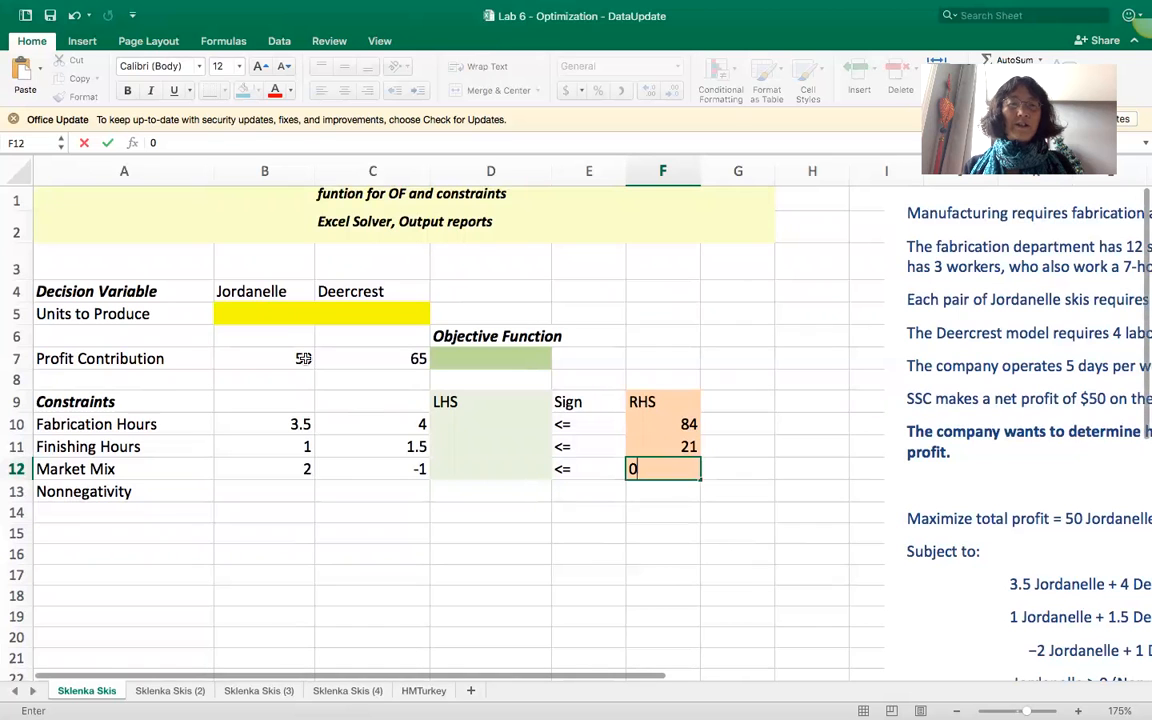
{"action": "left_click", "coordinate": [267, 315]}
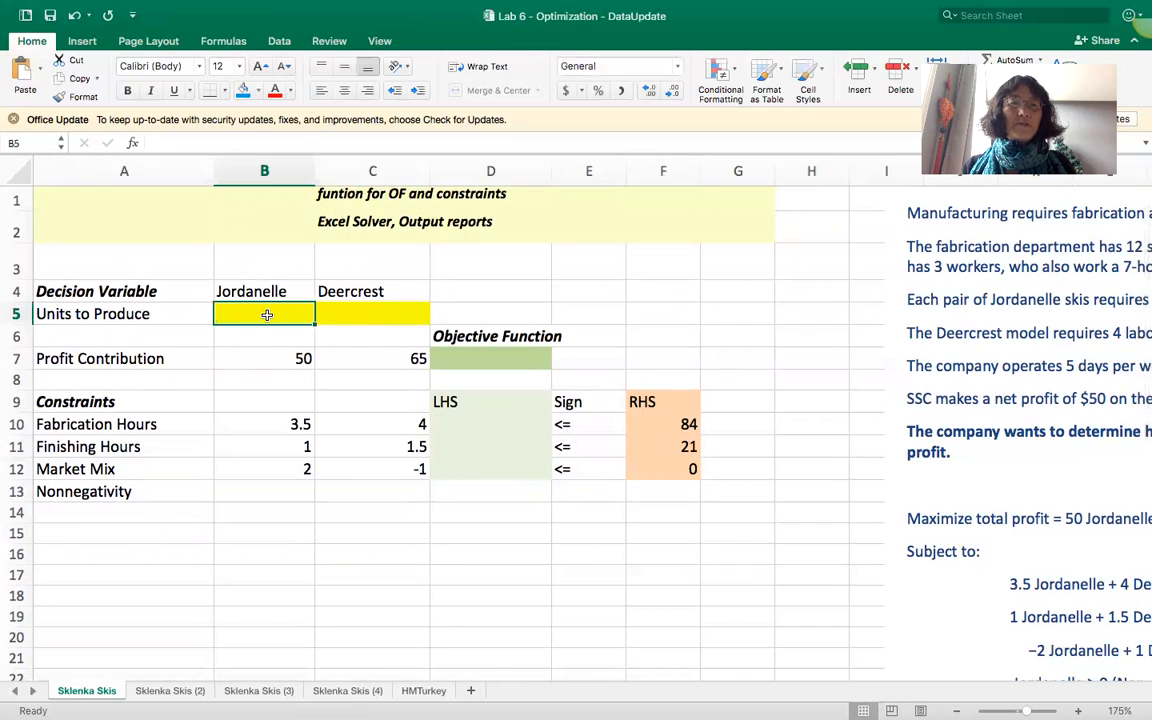
Enter the objective function in D7 as the SUMPRODUCT of the units to produce B5:C5 and the profit contributions B7:C7.
{"action": "left_click", "coordinate": [356, 314]}
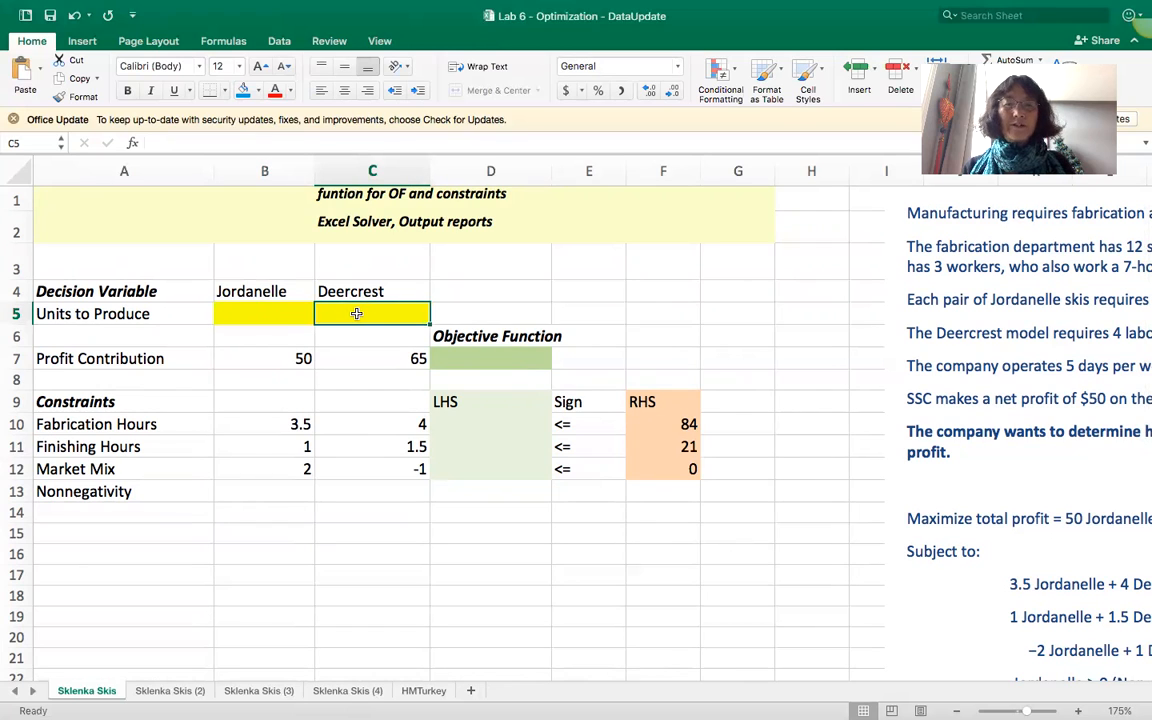
{"action": "left_click_drag", "start_coordinate": [301, 360], "coordinate": [350, 362]}
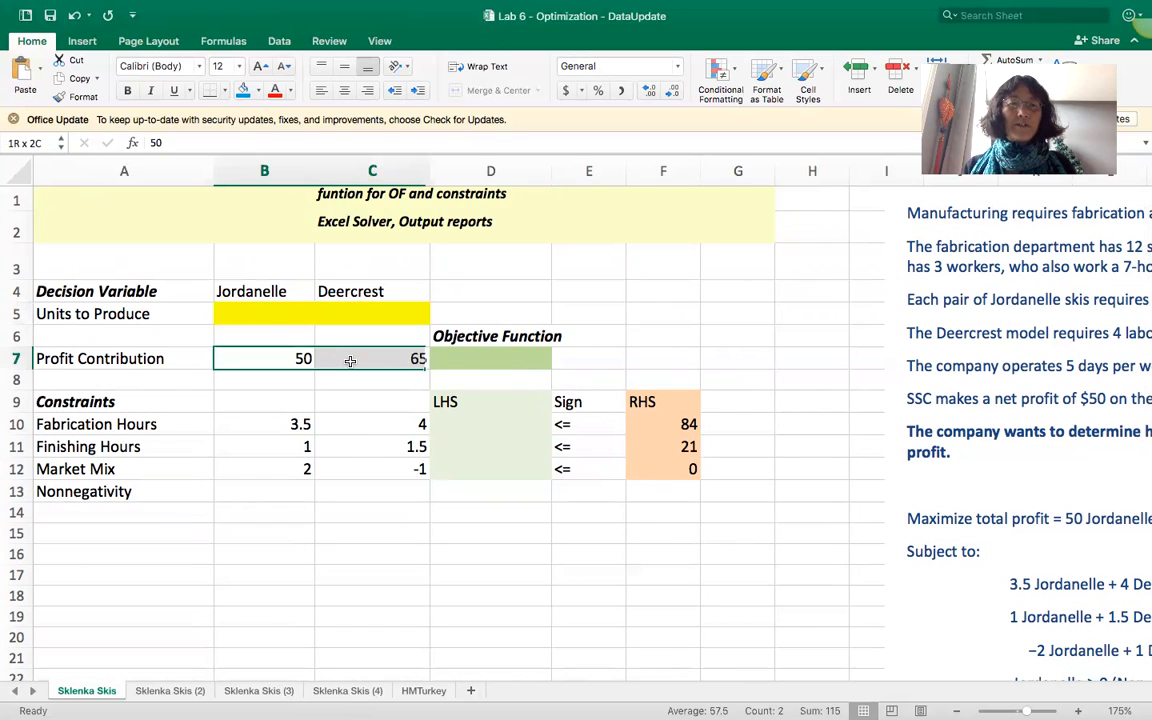
{"action": "left_click", "coordinate": [470, 359]}
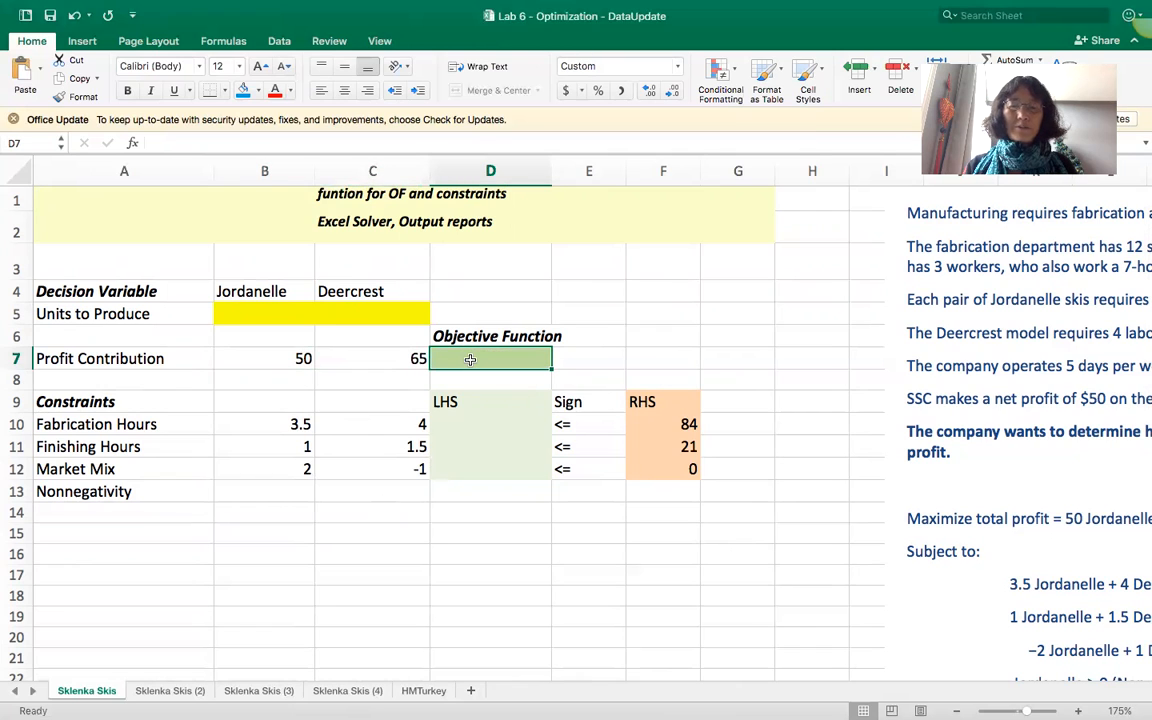
{"action": "type", "text": "="}
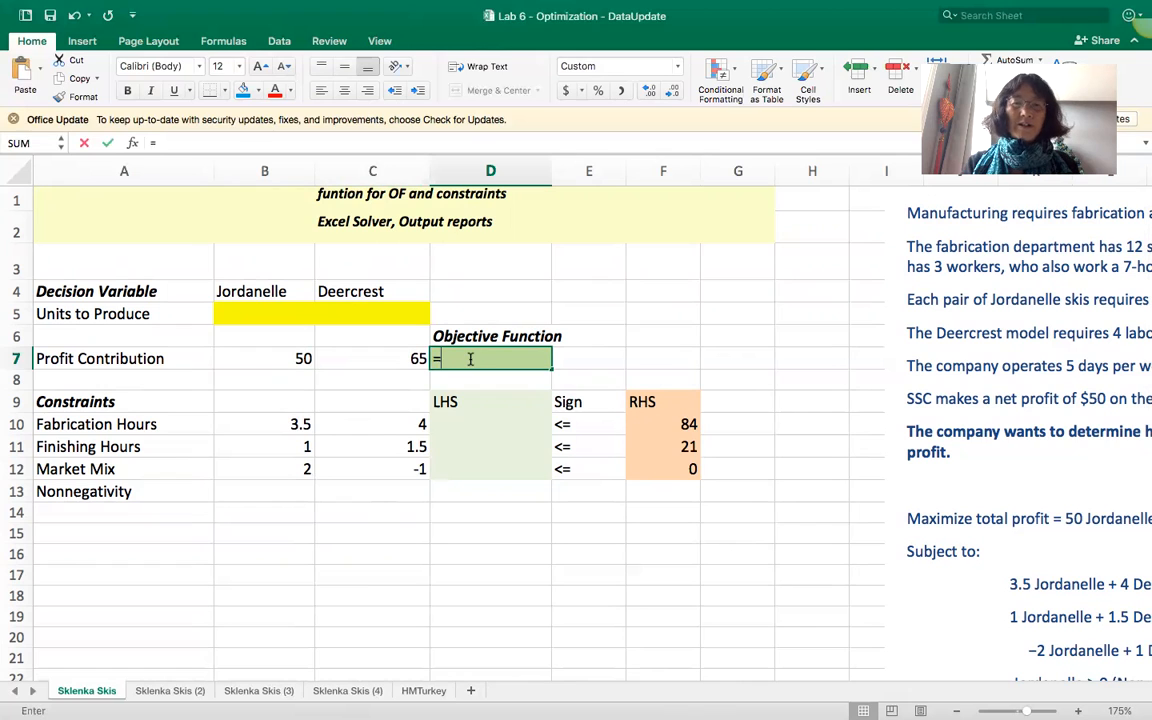
{"action": "type", "text": "sumproduct("}
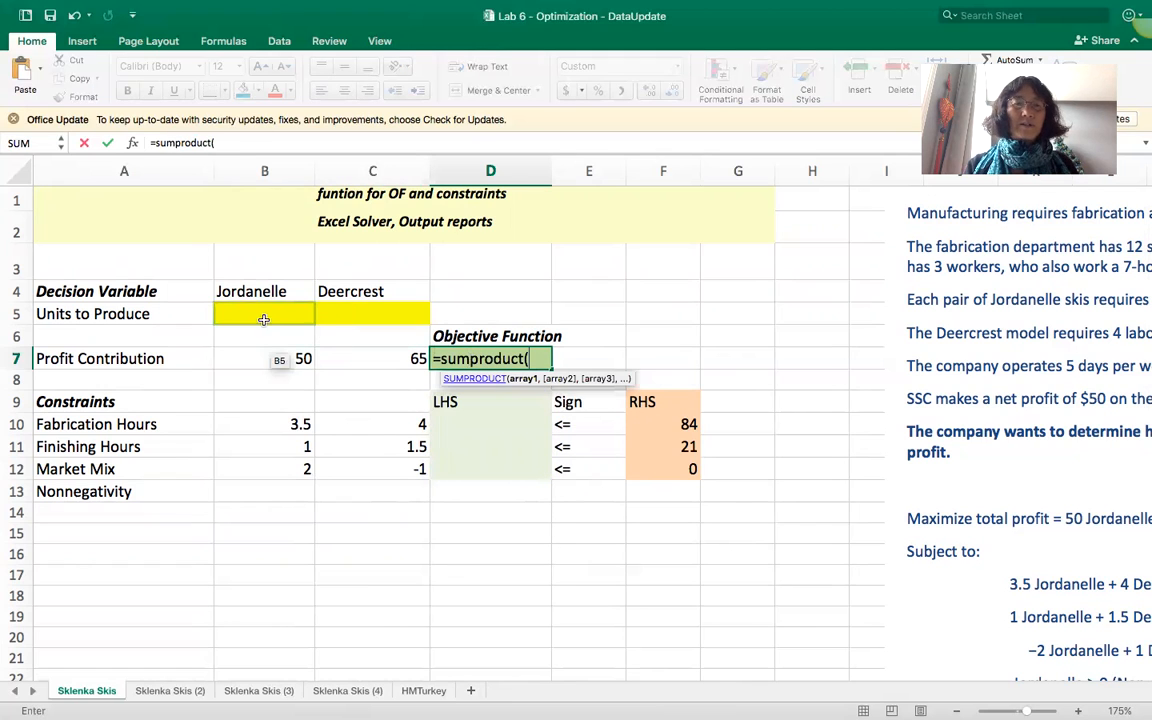
{"action": "left_click_drag", "start_coordinate": [263, 318], "coordinate": [347, 314]}
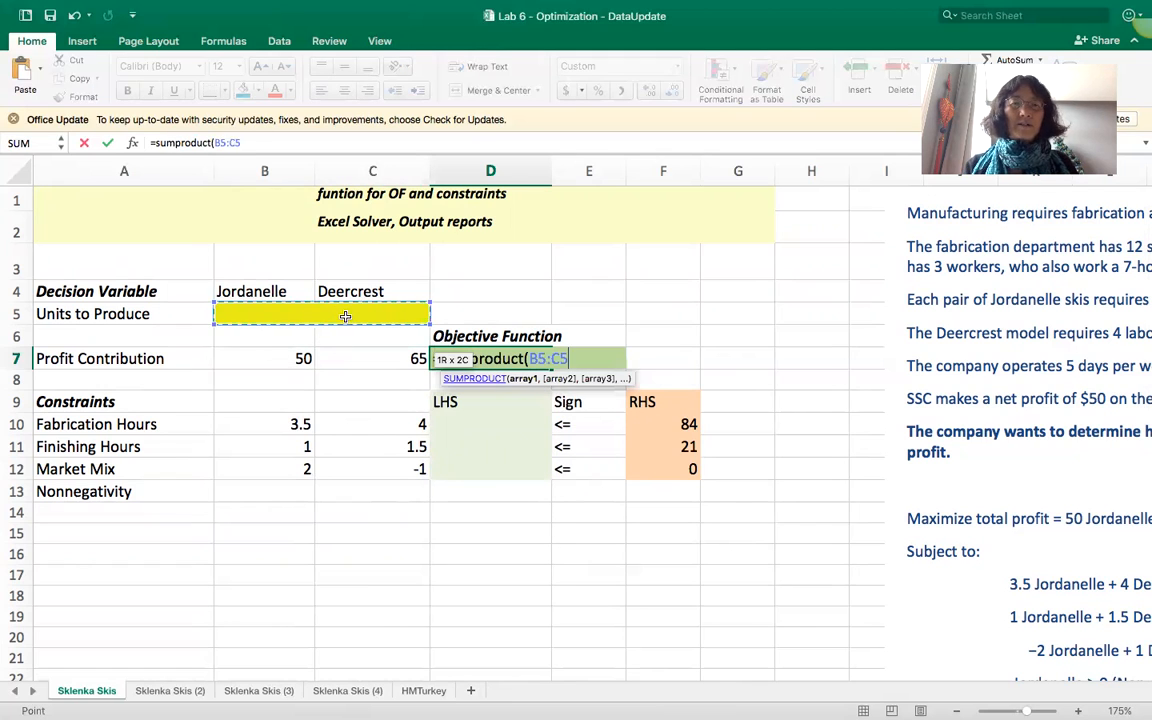
{"action": "type", "text": ","}
{"action": "left_click_drag", "start_coordinate": [256, 359], "coordinate": [334, 365]}
{"action": "type", "text": ")"}
{"action": "key", "text": "Return"}
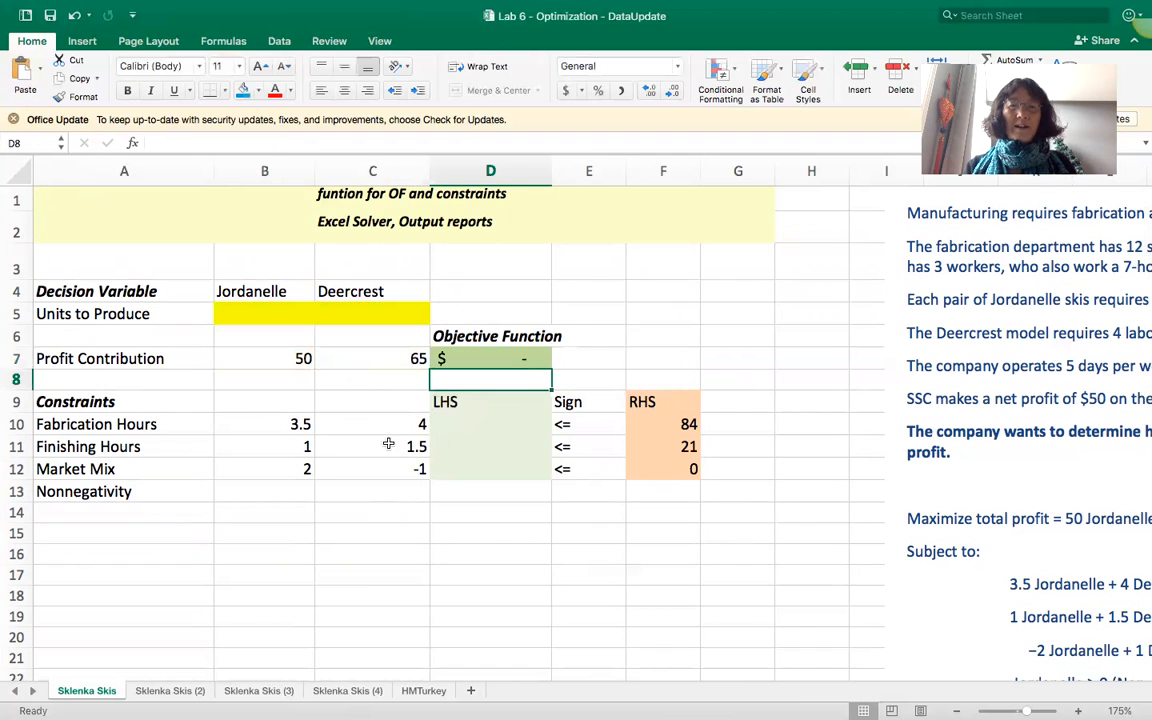
Start the Fabrication Hours LHS formula in D10 as a SUMPRODUCT with the units to produce B5:C5 as its first array.
{"action": "left_click", "coordinate": [465, 427]}
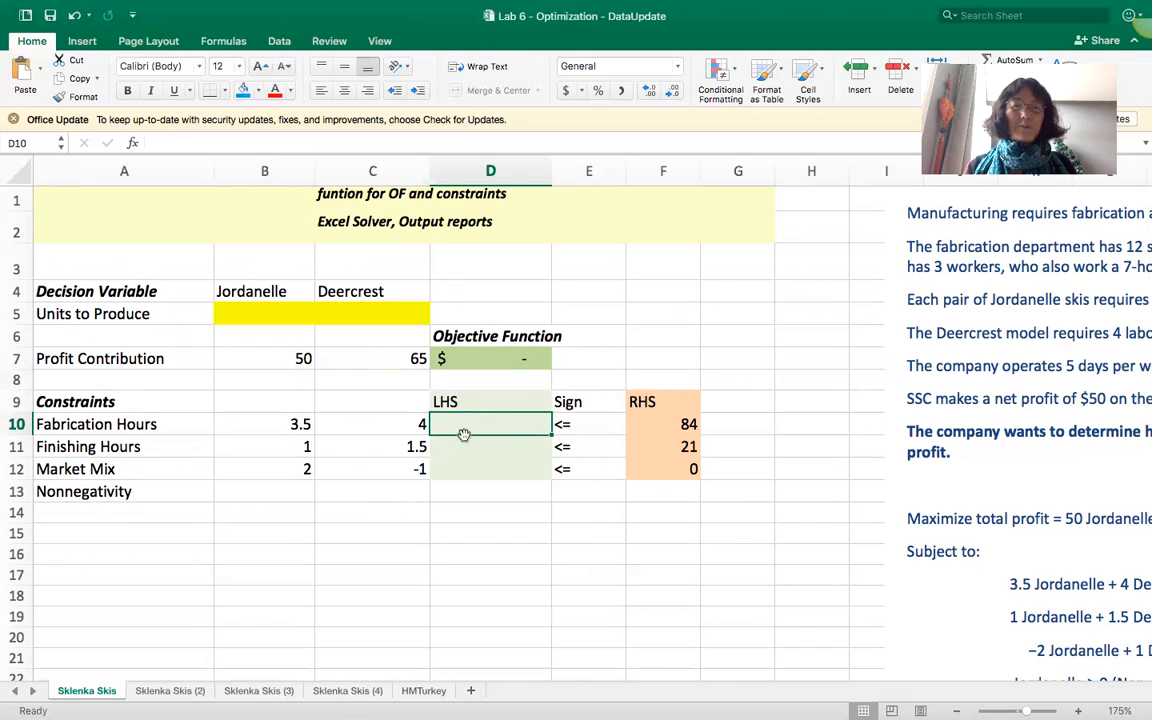
{"action": "type", "text": "=sum"}
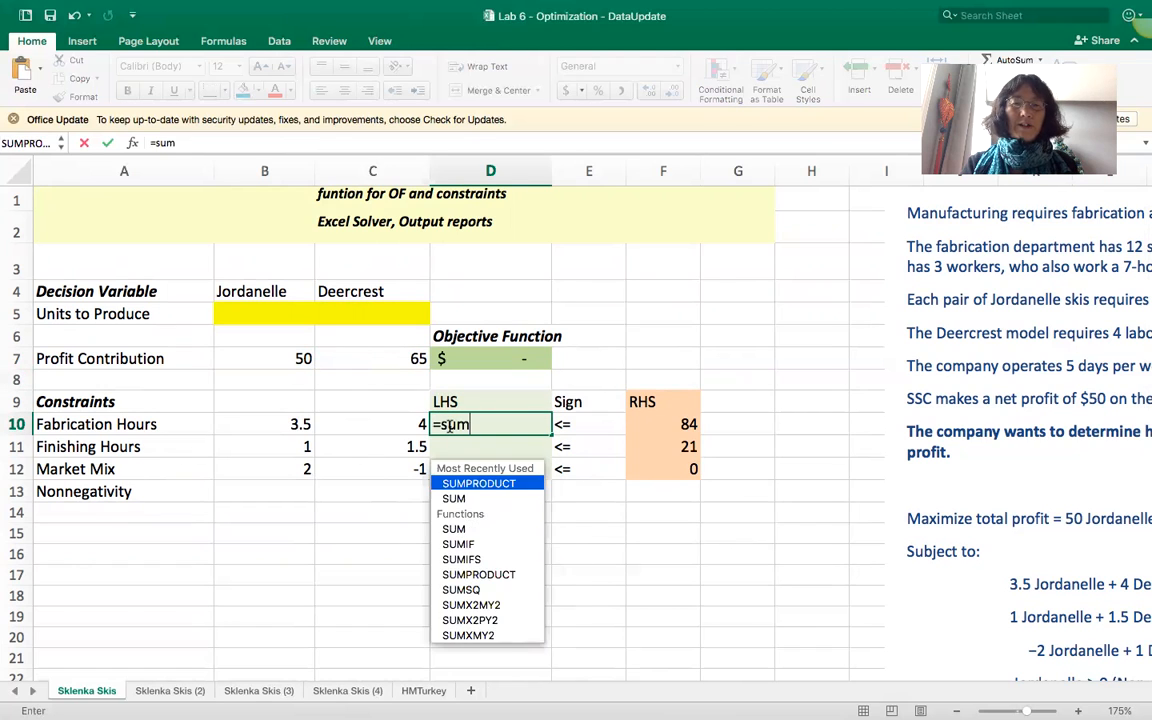
{"action": "type", "text": "product("}
{"action": "left_click_drag", "start_coordinate": [267, 314], "coordinate": [358, 314]}
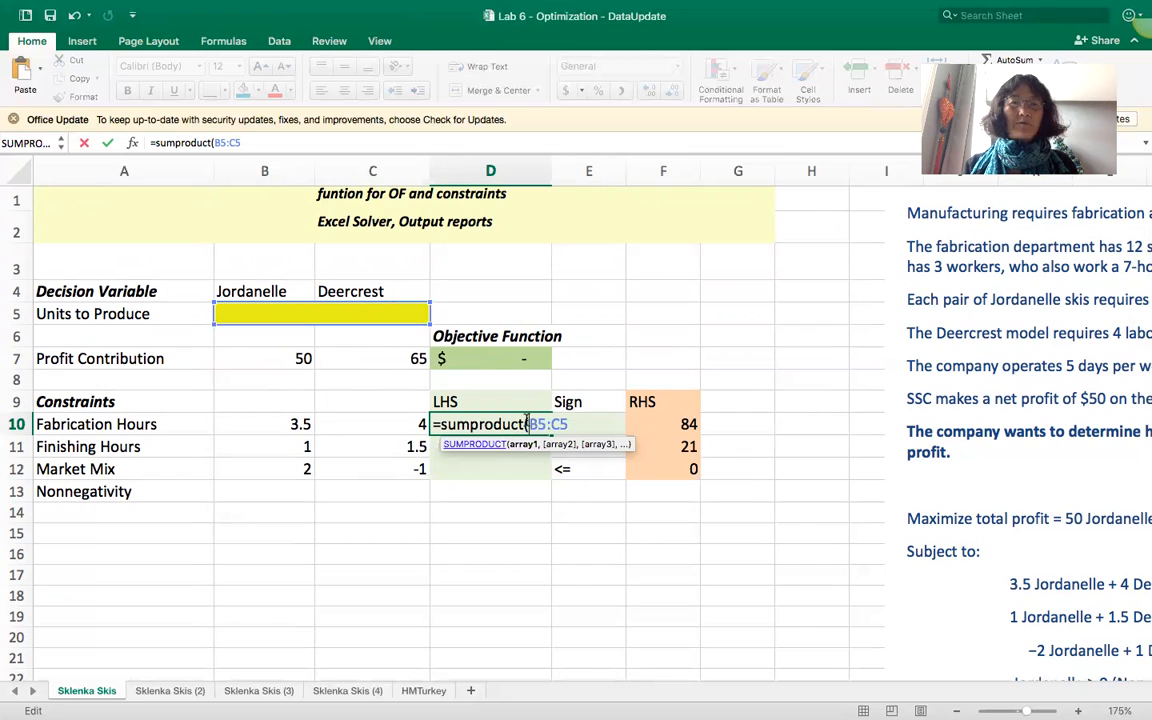
Make the units-to-produce range in the D10 formula absolute, as $B$5:$C$5.
{"action": "left_click", "coordinate": [527, 424]}
{"action": "type", "text": "$$"}
{"action": "key", "text": "BackSpace"}
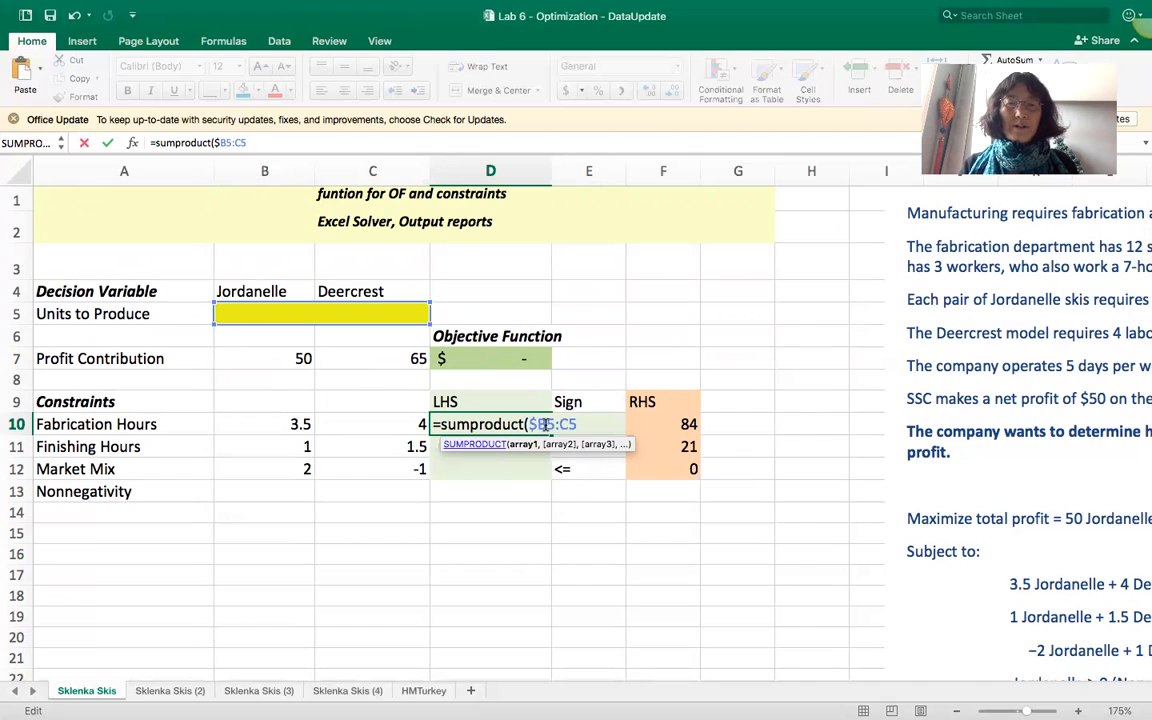
{"action": "left_click", "coordinate": [542, 424]}
{"action": "type", "text": "$"}
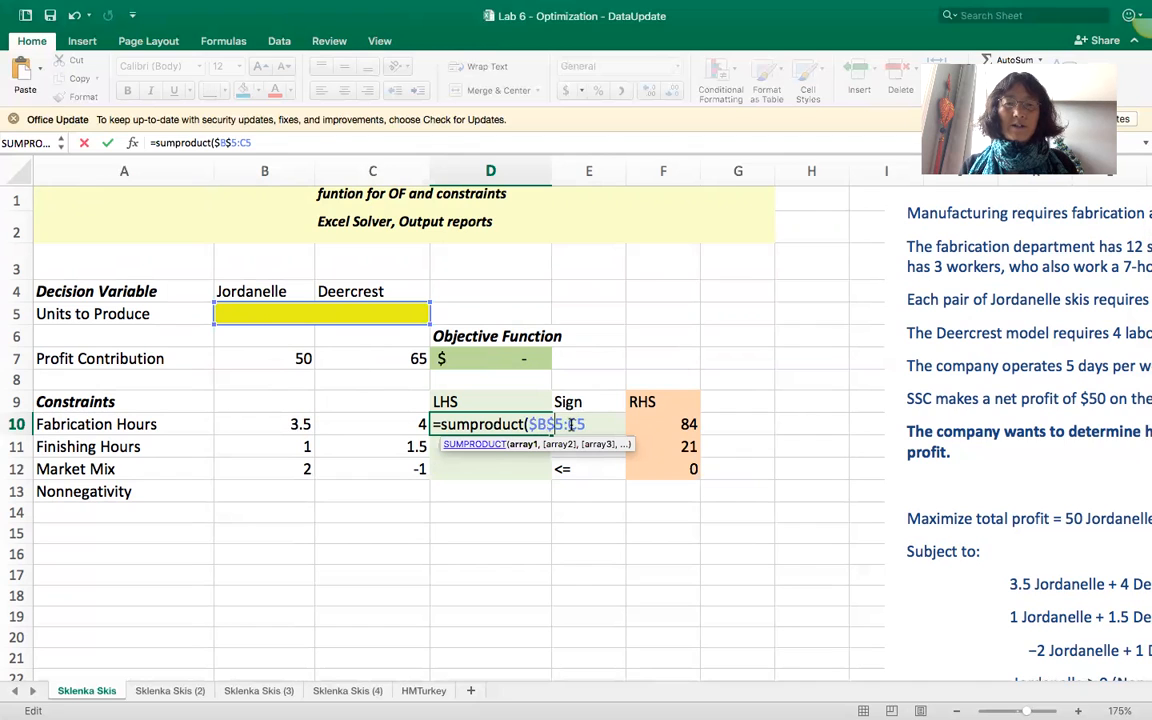
{"action": "left_click", "coordinate": [572, 424]}
{"action": "type", "text": "%"}
{"action": "key", "text": "BackSpace"}
{"action": "type", "text": "$"}
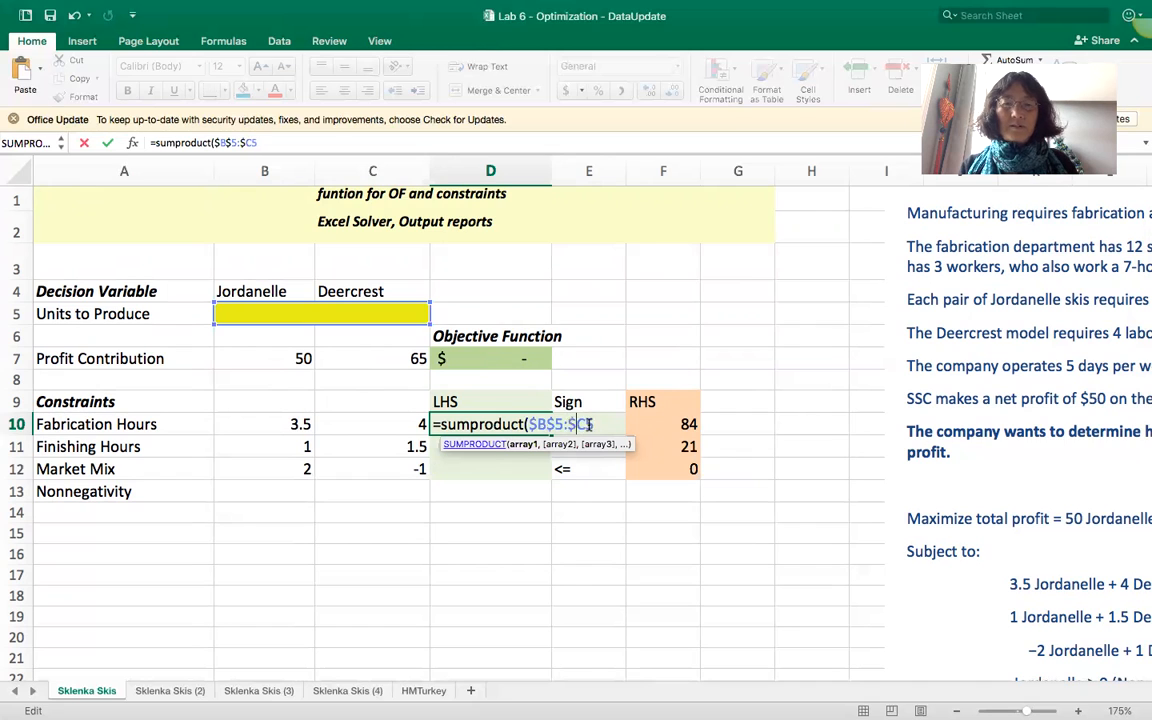
{"action": "left_click", "coordinate": [585, 424]}
{"action": "type", "text": "$5"}
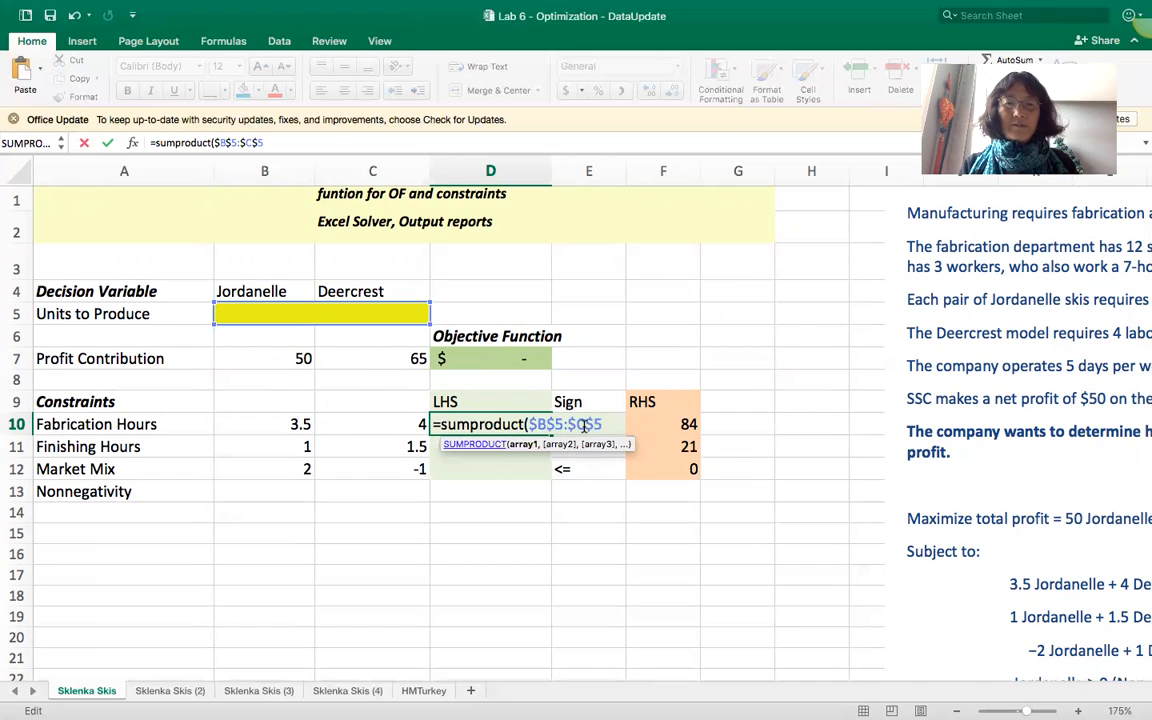
Complete the D10 formula with B10:C10 as the second array, and fill it down to D12 for the other constraints.
{"action": "type", "text": ","}
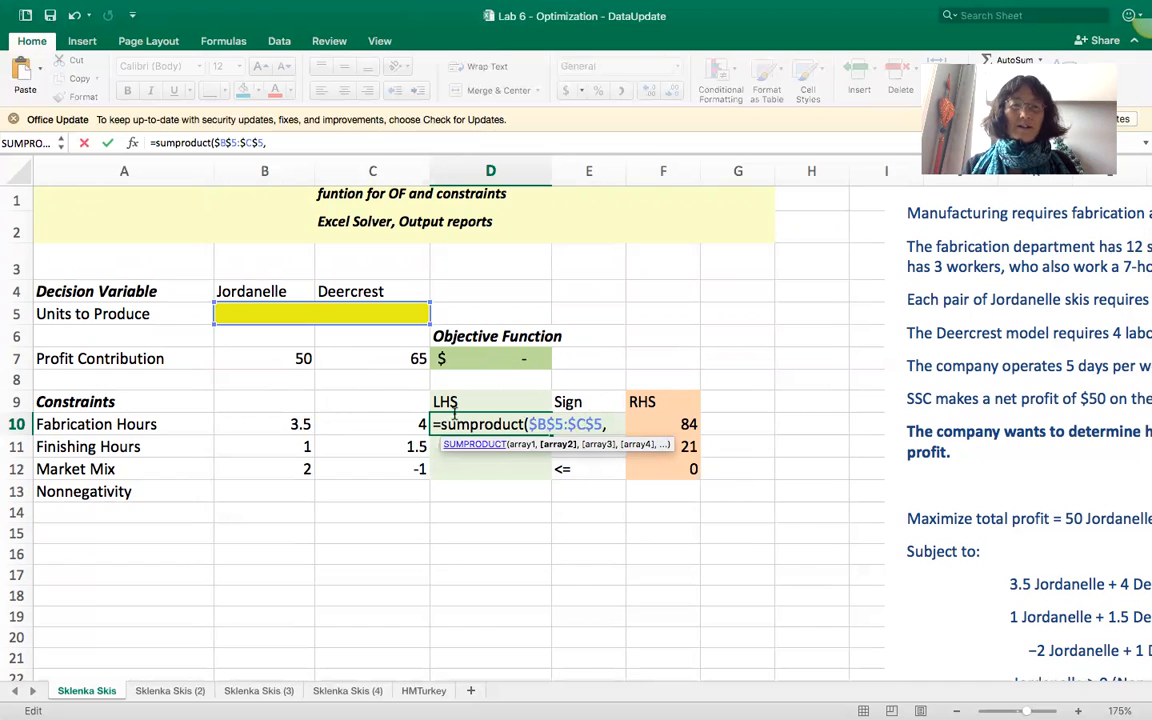
{"action": "left_click_drag", "start_coordinate": [298, 424], "coordinate": [350, 425]}
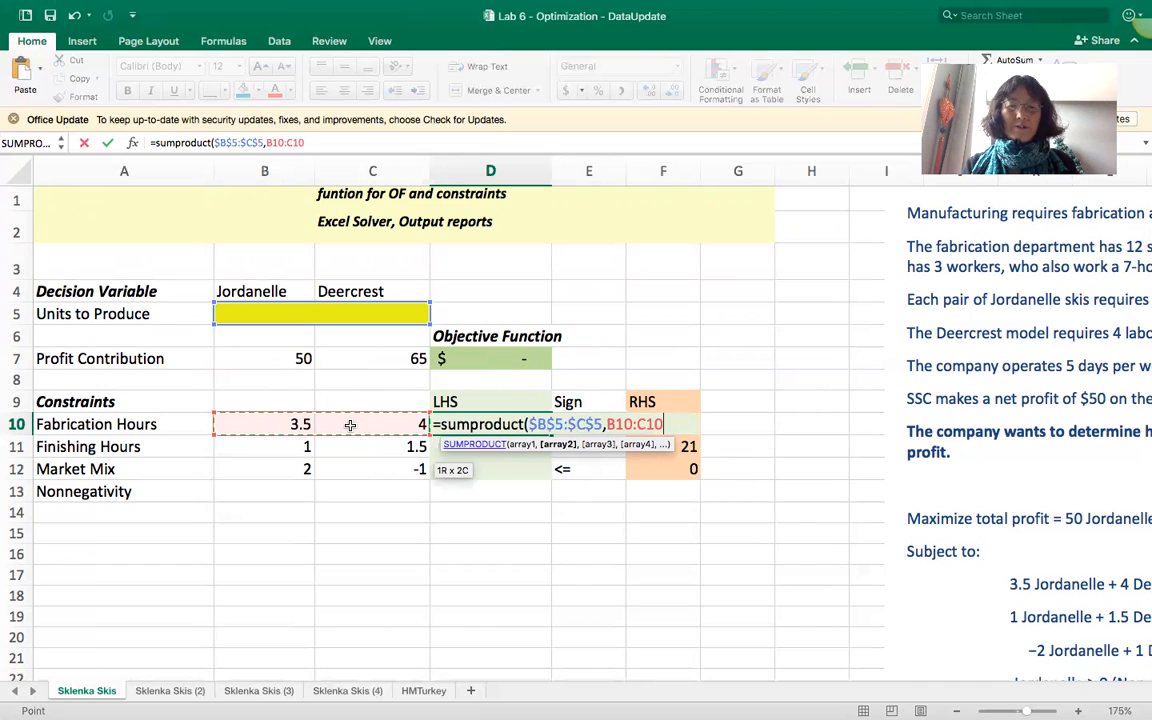
{"action": "key", "text": "Return"}
{"action": "left_click", "coordinate": [471, 418]}
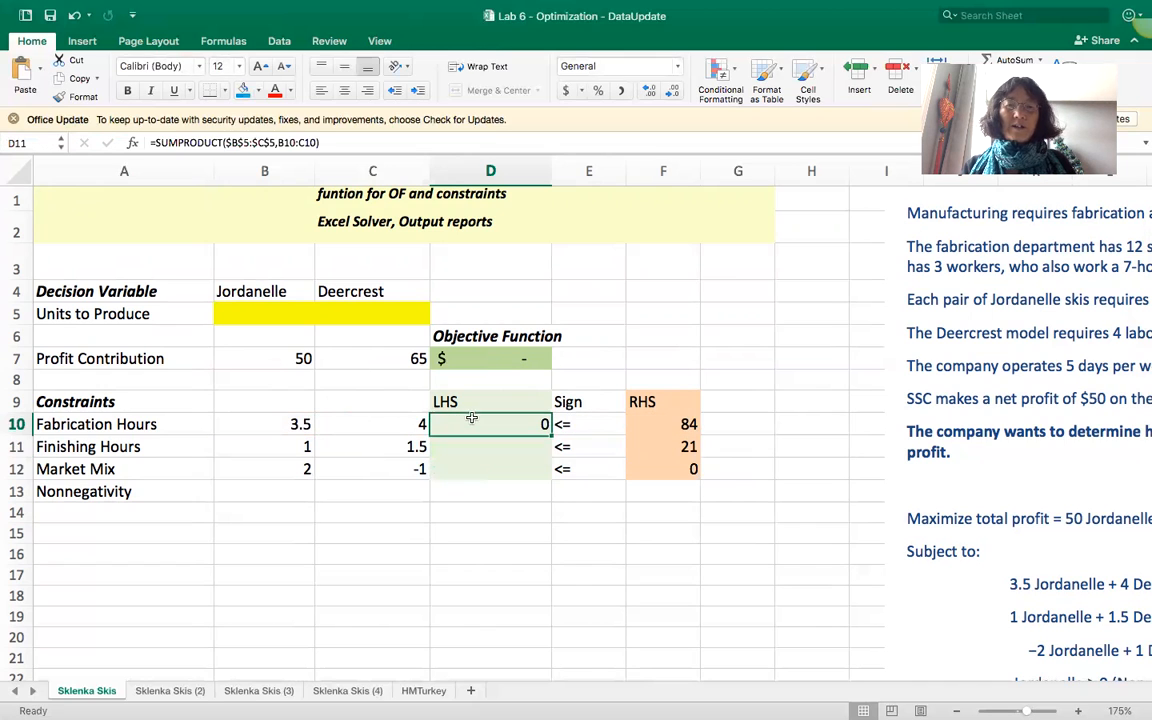
{"action": "left_click_drag", "start_coordinate": [550, 432], "coordinate": [521, 470]}
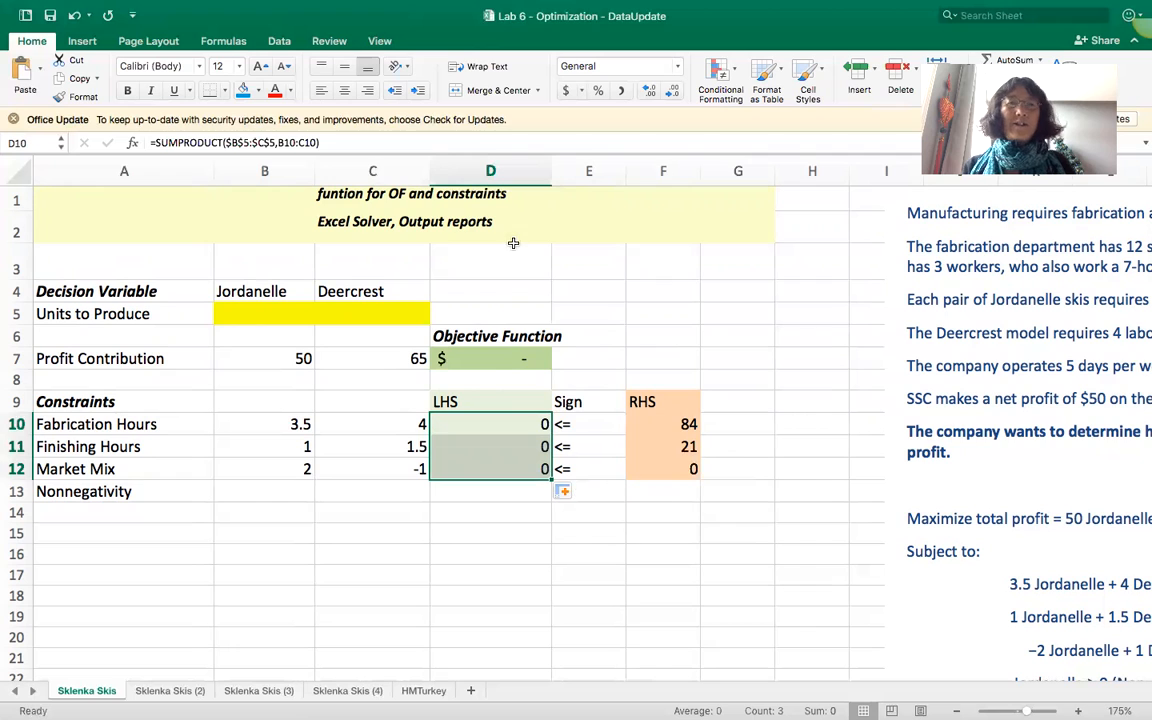
{"action": "left_click", "coordinate": [279, 42]}
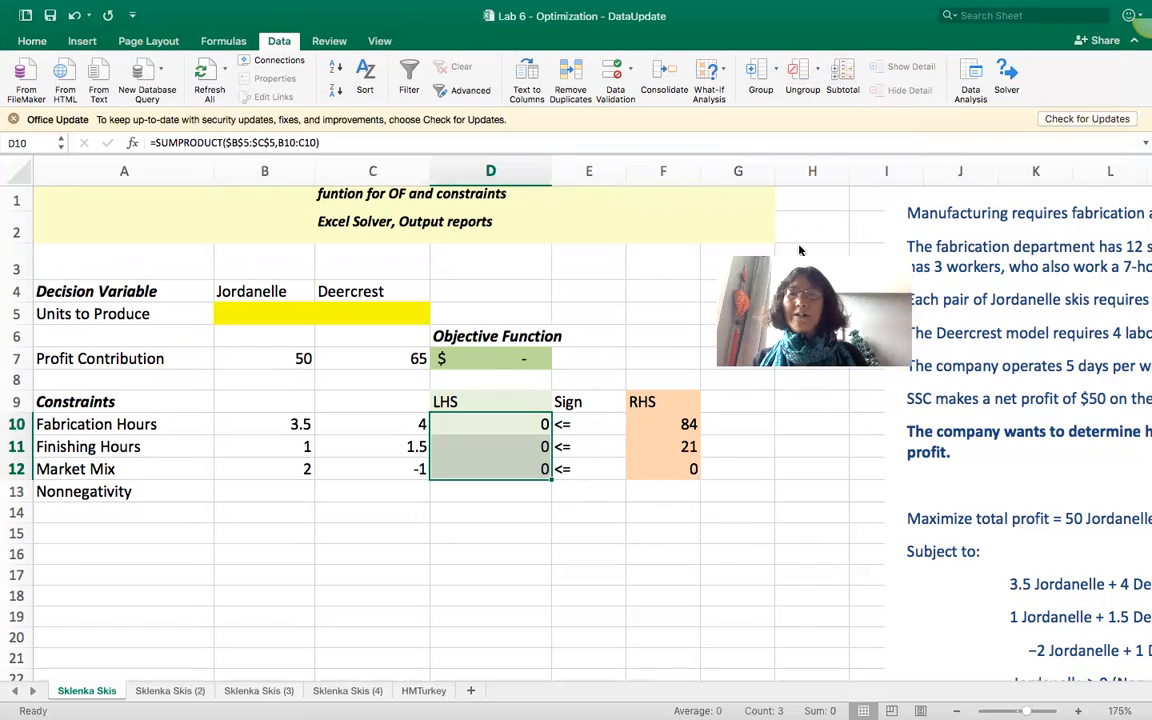
{"action": "left_click", "coordinate": [968, 88]}
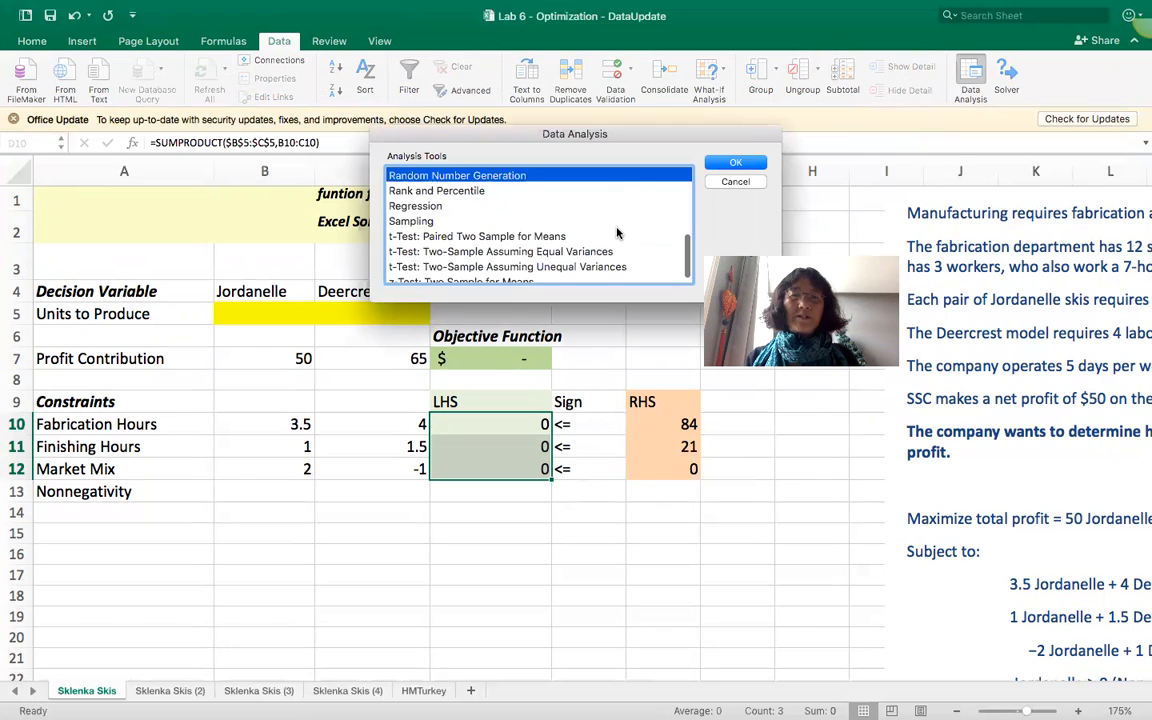
{"action": "scroll", "coordinate": [617, 233], "scroll_direction": "down", "scroll_amount": 1}
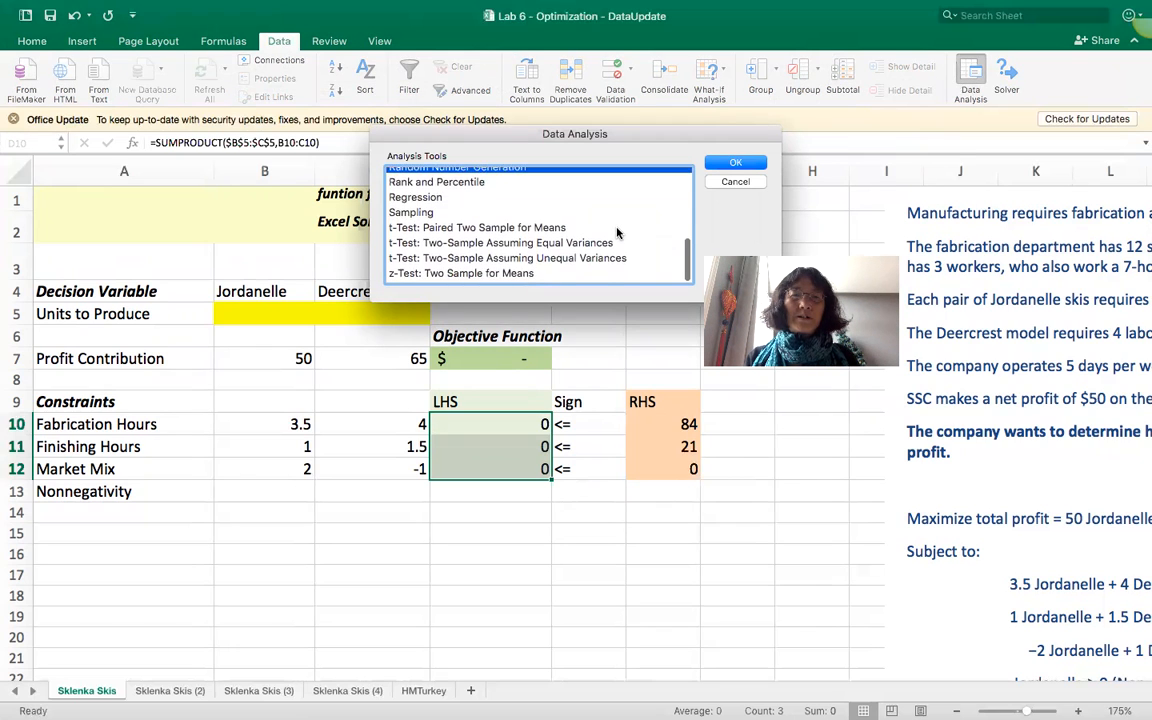
{"action": "scroll", "coordinate": [617, 233], "scroll_direction": "up", "scroll_amount": 3}
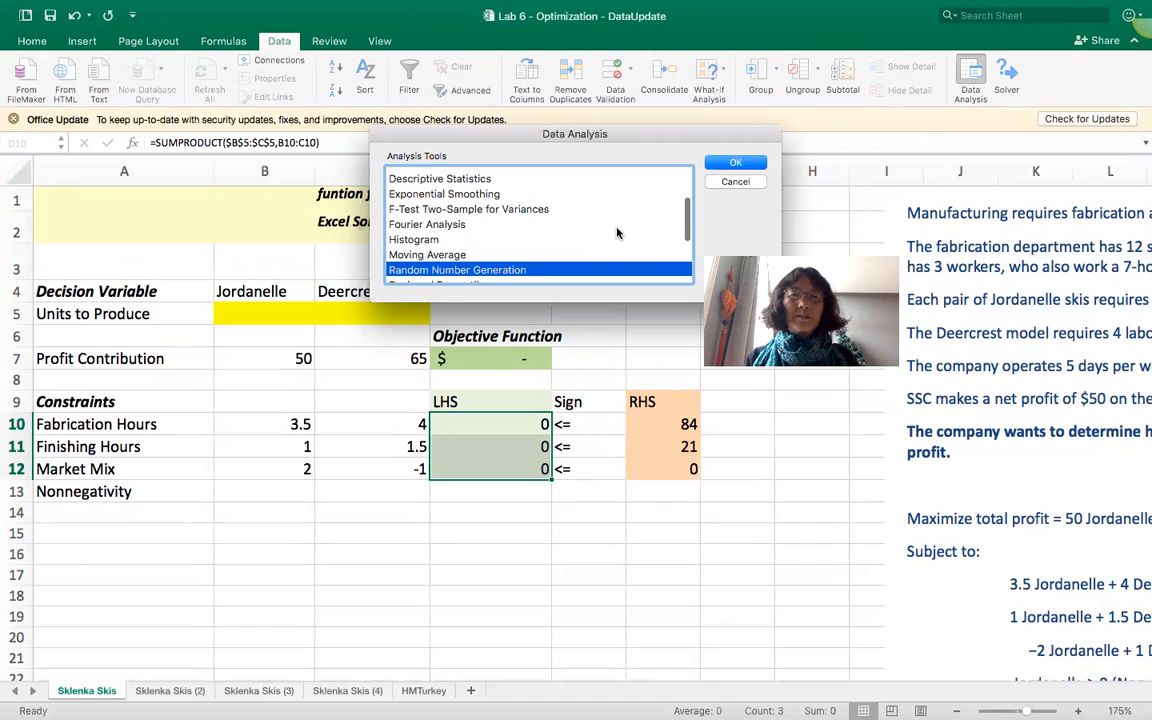
{"action": "scroll", "coordinate": [617, 233], "scroll_direction": "up", "scroll_amount": 3}
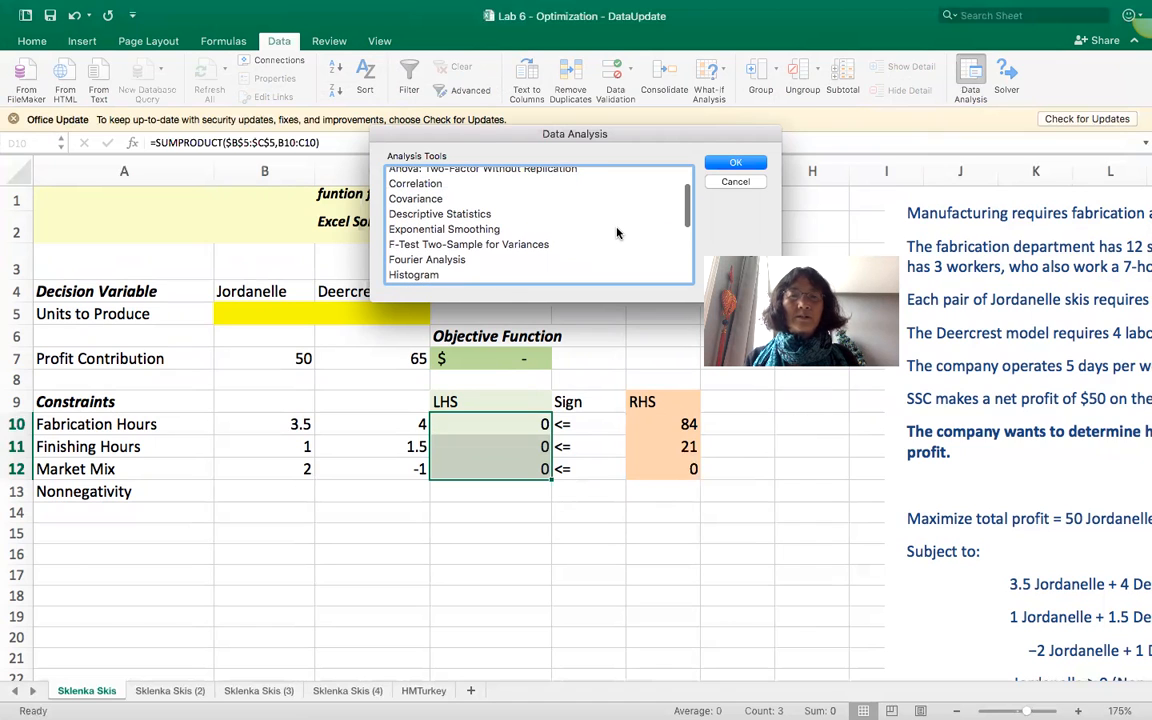
{"action": "scroll", "coordinate": [617, 233], "scroll_direction": "up", "scroll_amount": 2}
{"action": "left_click", "coordinate": [735, 182]}
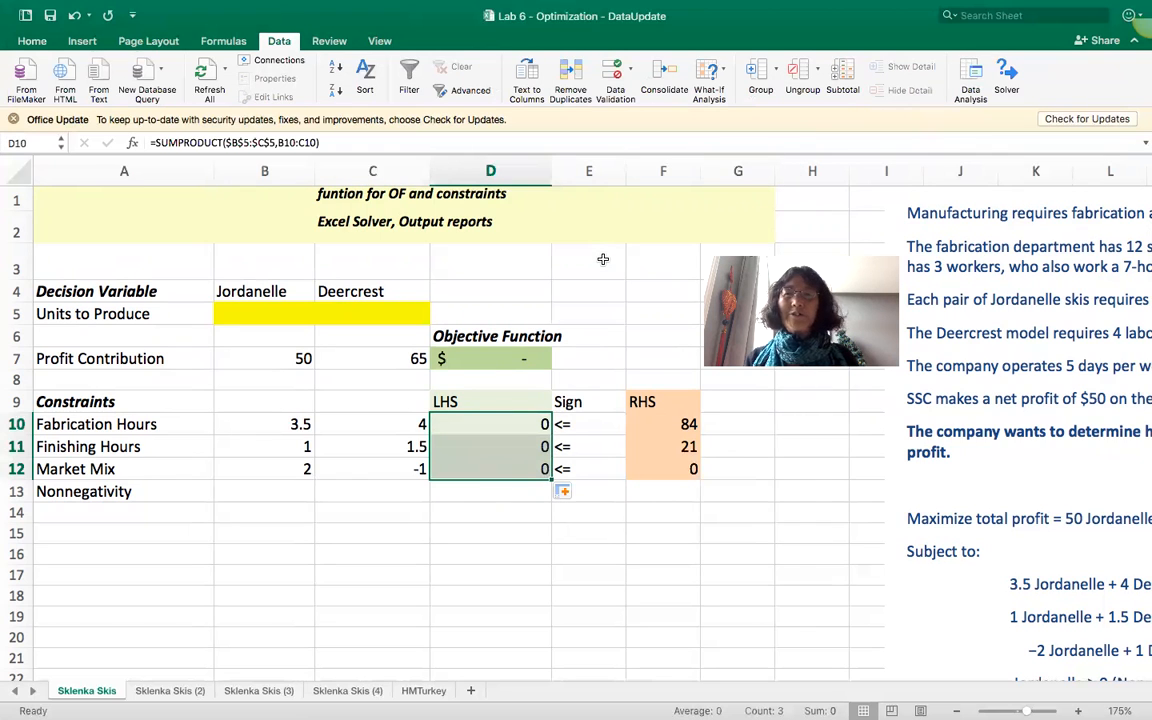
Open Solver and set its objective to the profit cell D7, with B5:C5 as the changing variable cells.
{"action": "left_click", "coordinate": [1007, 78]}
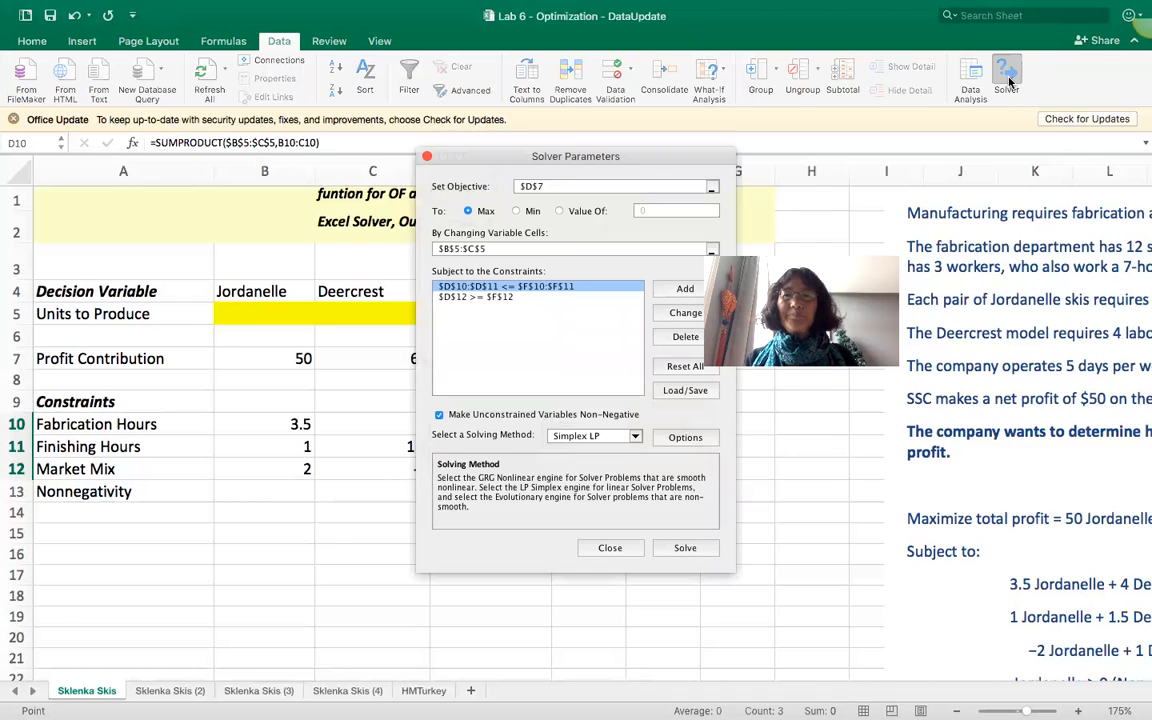
{"action": "left_click_drag", "start_coordinate": [501, 158], "coordinate": [808, 411]}
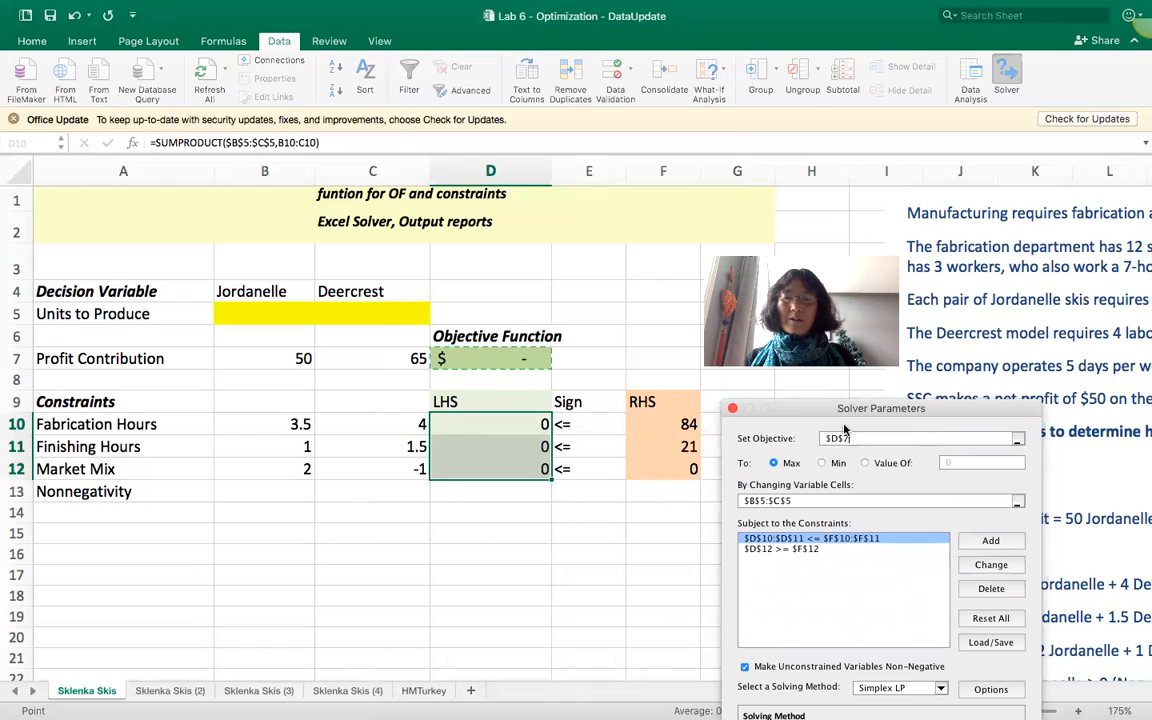
{"action": "left_click", "coordinate": [495, 357]}
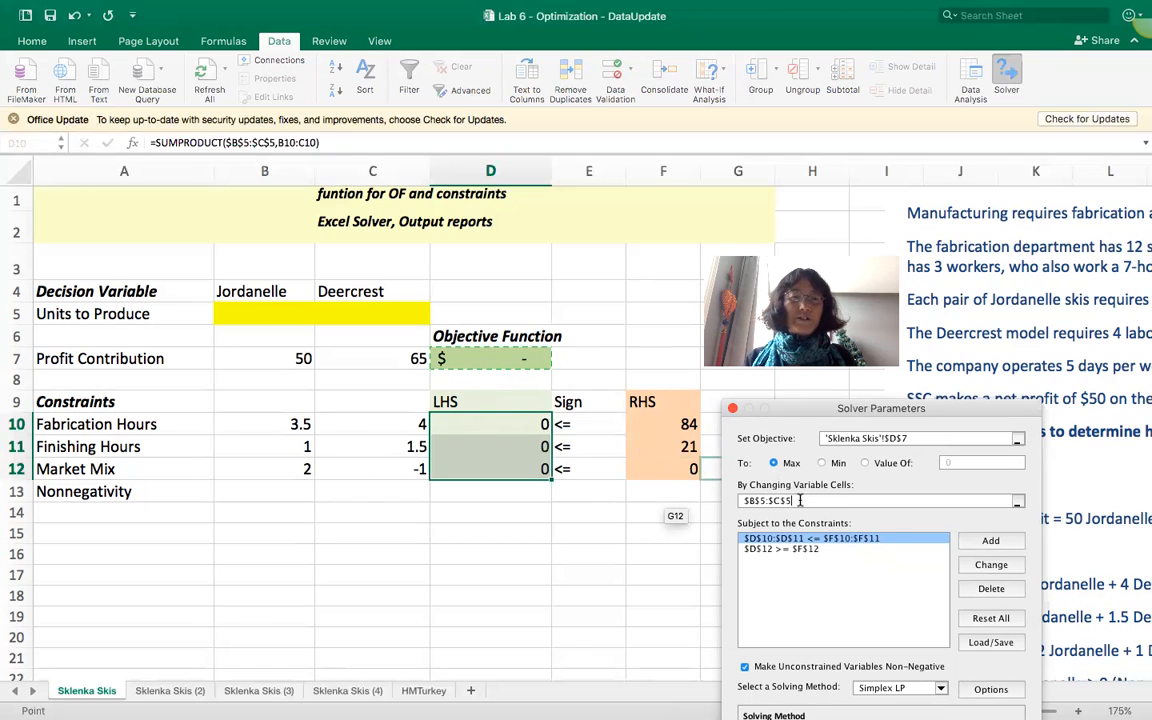
{"action": "left_click_drag", "start_coordinate": [799, 500], "coordinate": [733, 503]}
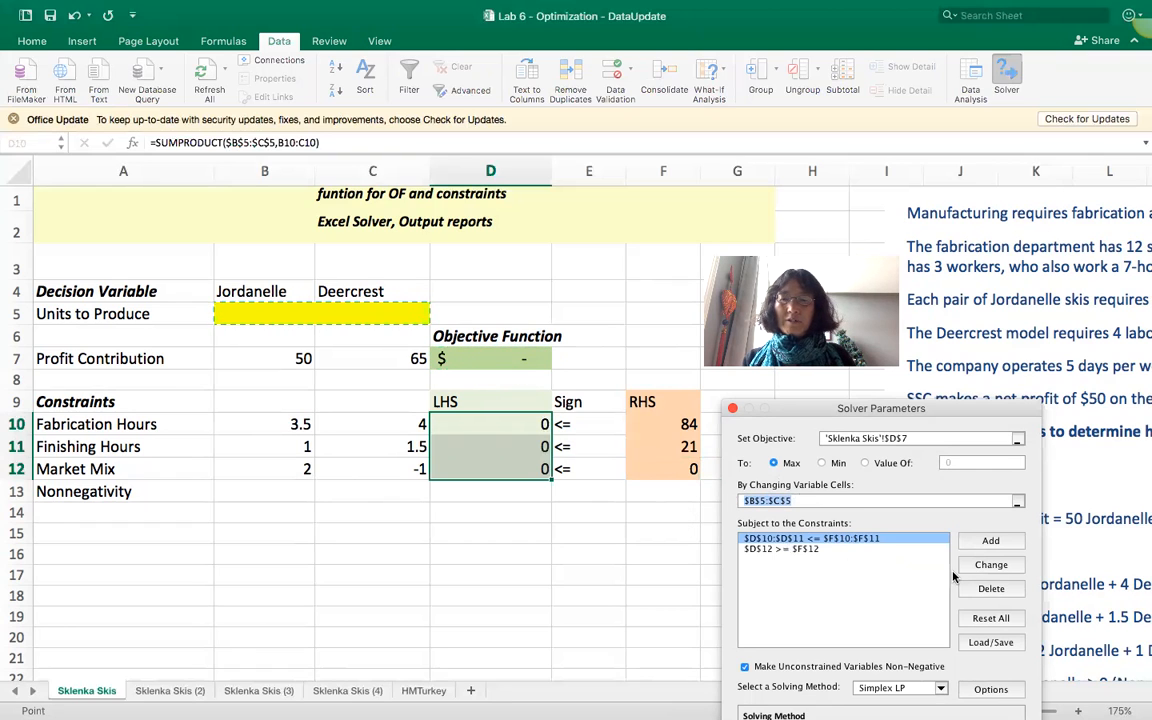
Replace the two existing Solver constraints with a single one requiring D10:D12 <= F10:F12.
{"action": "left_click", "coordinate": [991, 588]}
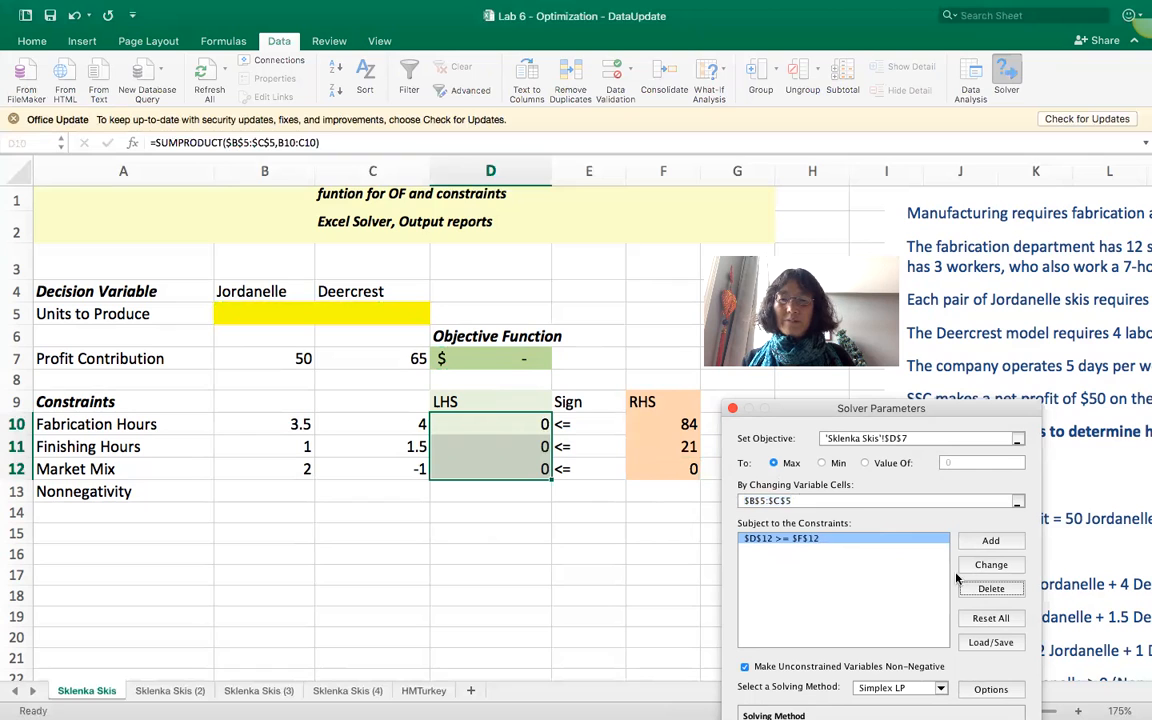
{"action": "left_click", "coordinate": [981, 591]}
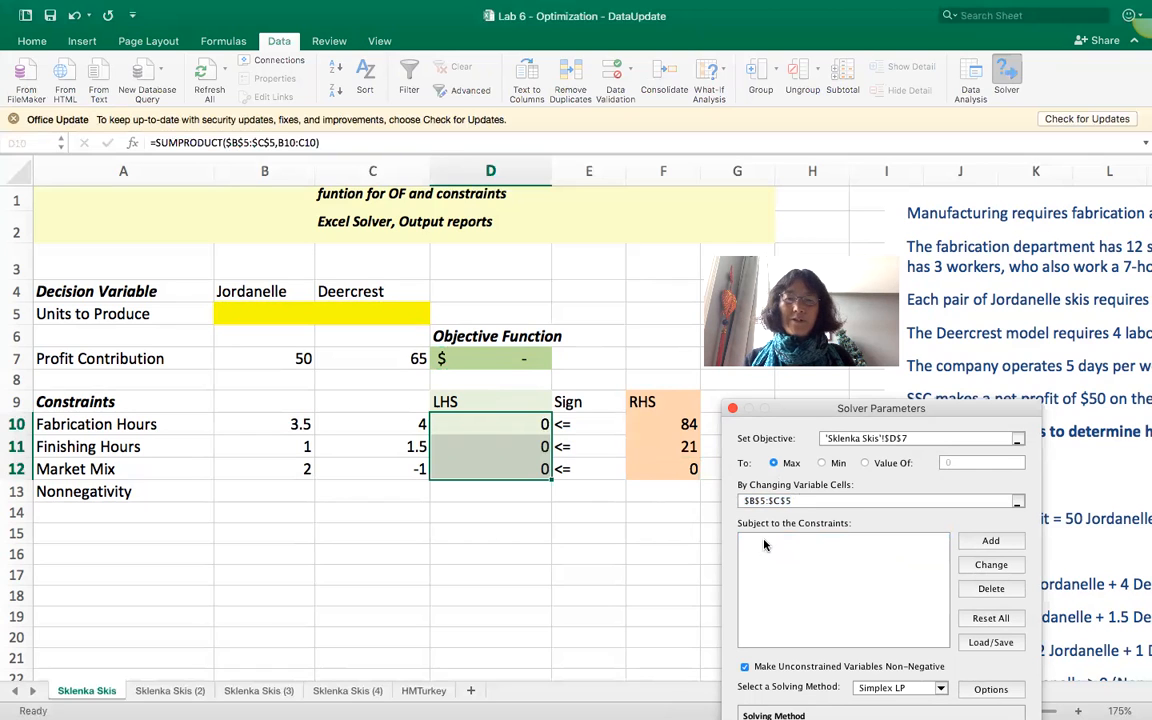
{"action": "left_click", "coordinate": [991, 541]}
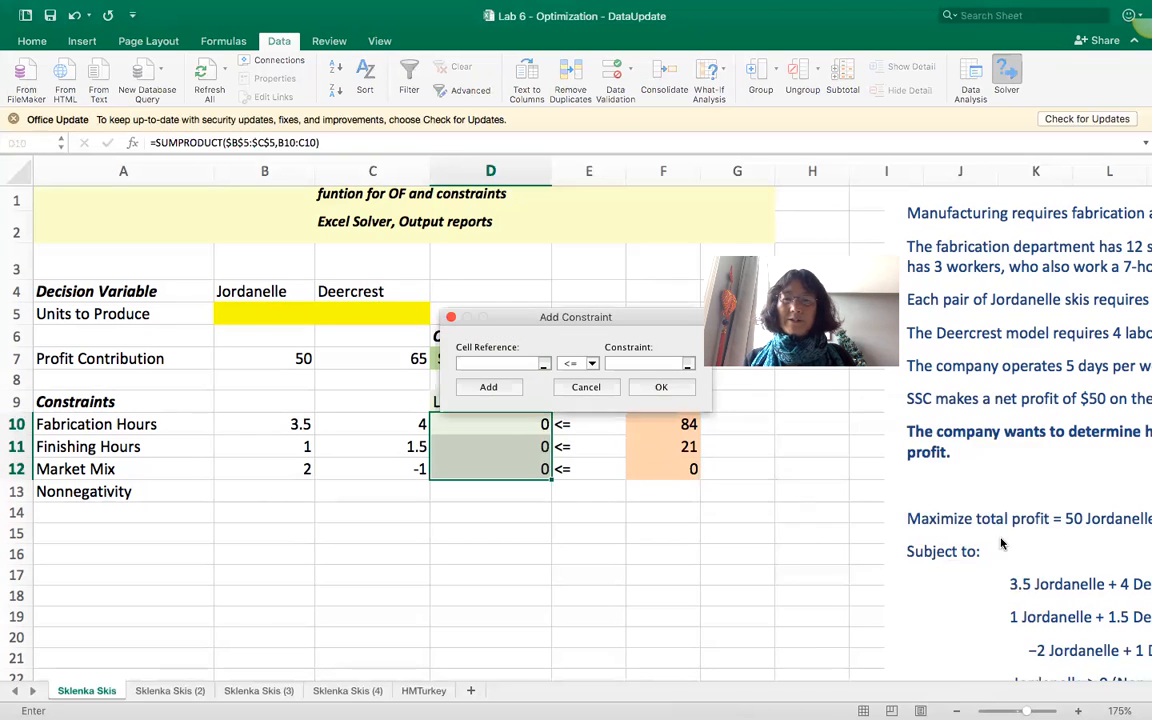
{"action": "left_click_drag", "start_coordinate": [512, 319], "coordinate": [496, 262]}
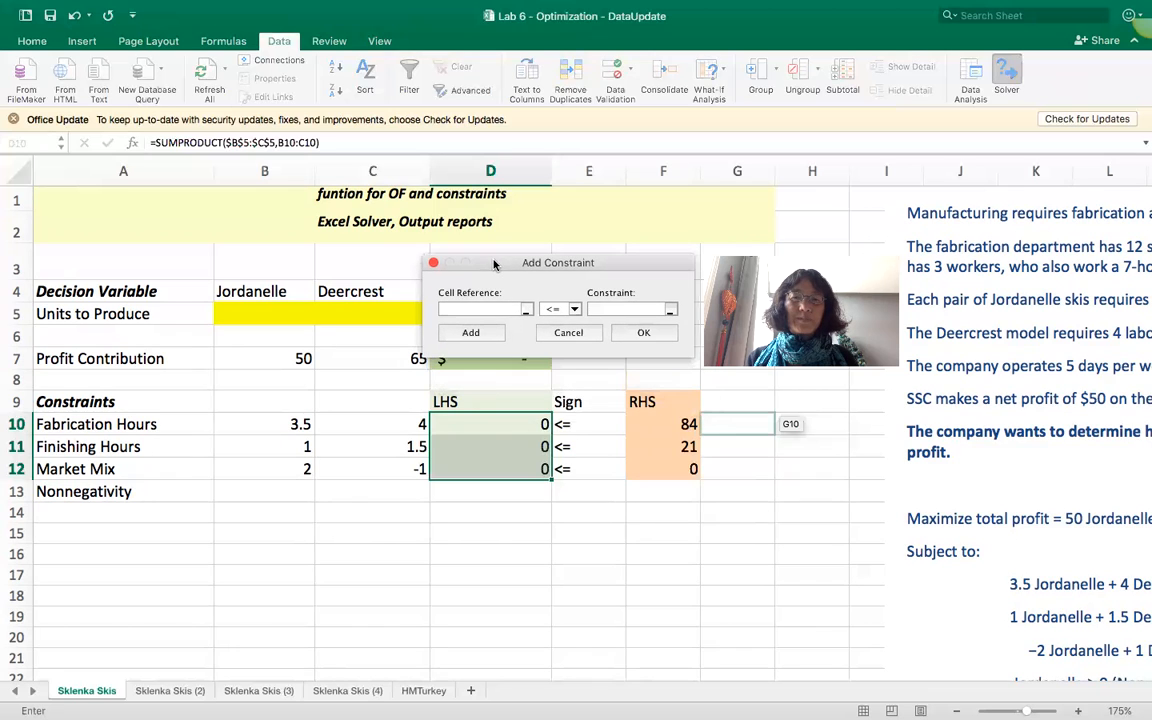
{"action": "left_click_drag", "start_coordinate": [470, 422], "coordinate": [476, 469]}
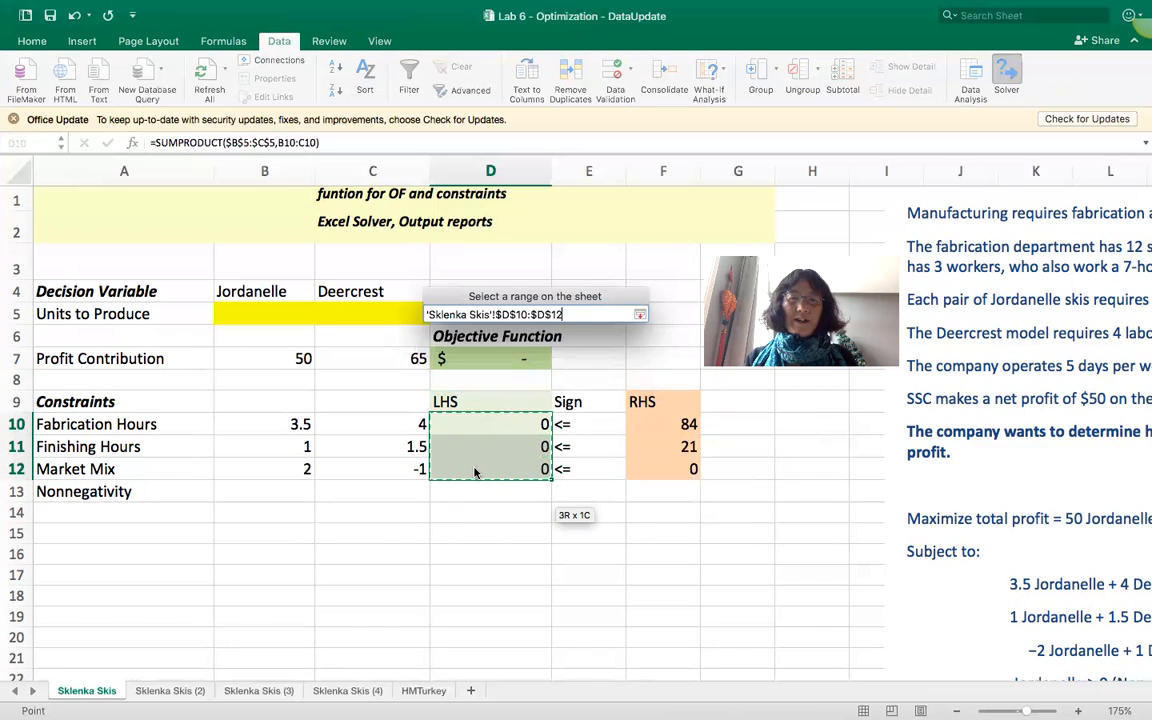
{"action": "left_click", "coordinate": [603, 309]}
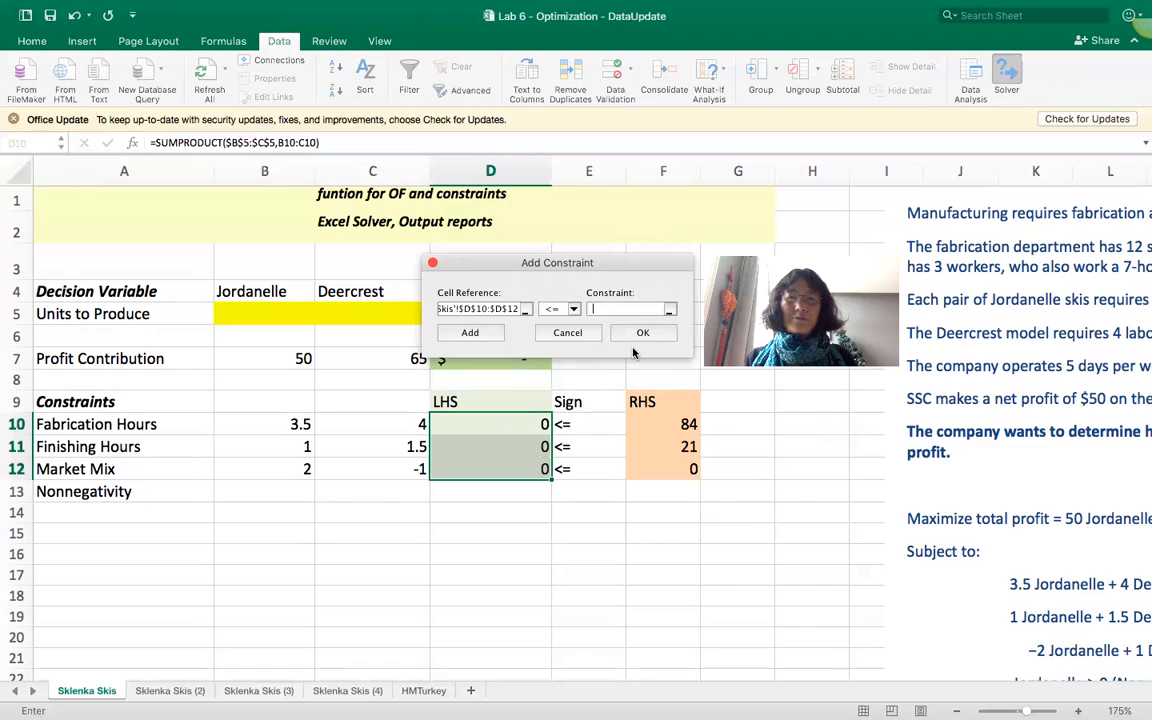
{"action": "left_click_drag", "start_coordinate": [655, 423], "coordinate": [656, 470]}
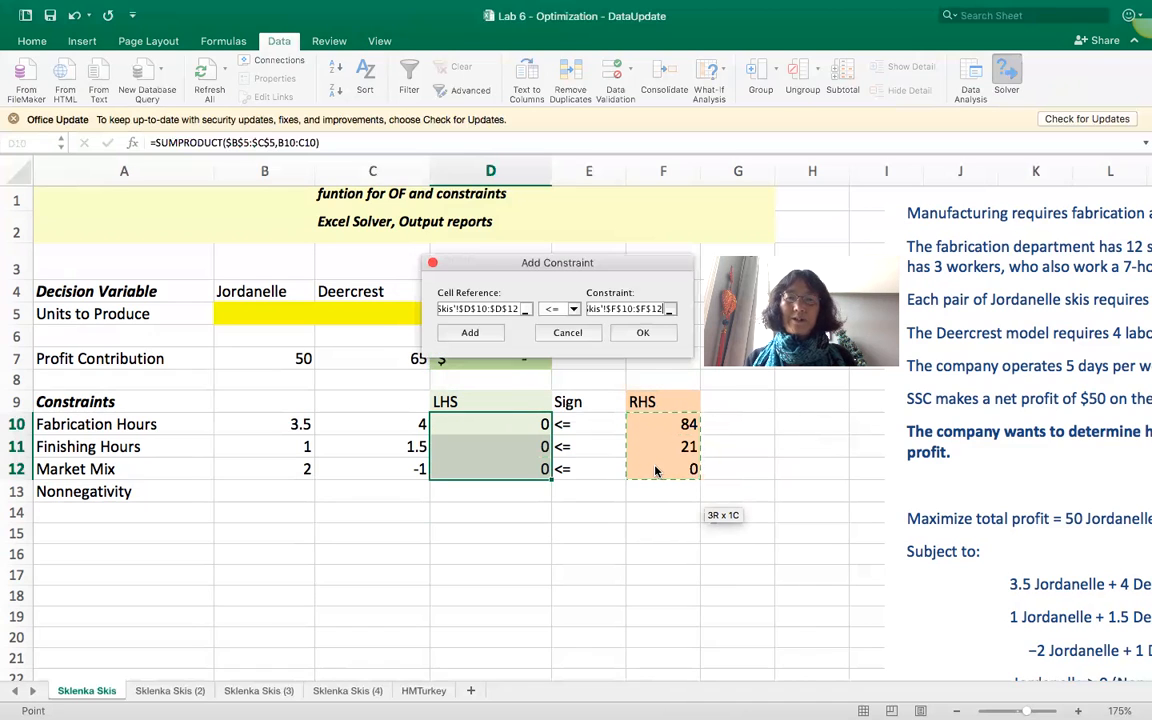
{"action": "left_click", "coordinate": [645, 334]}
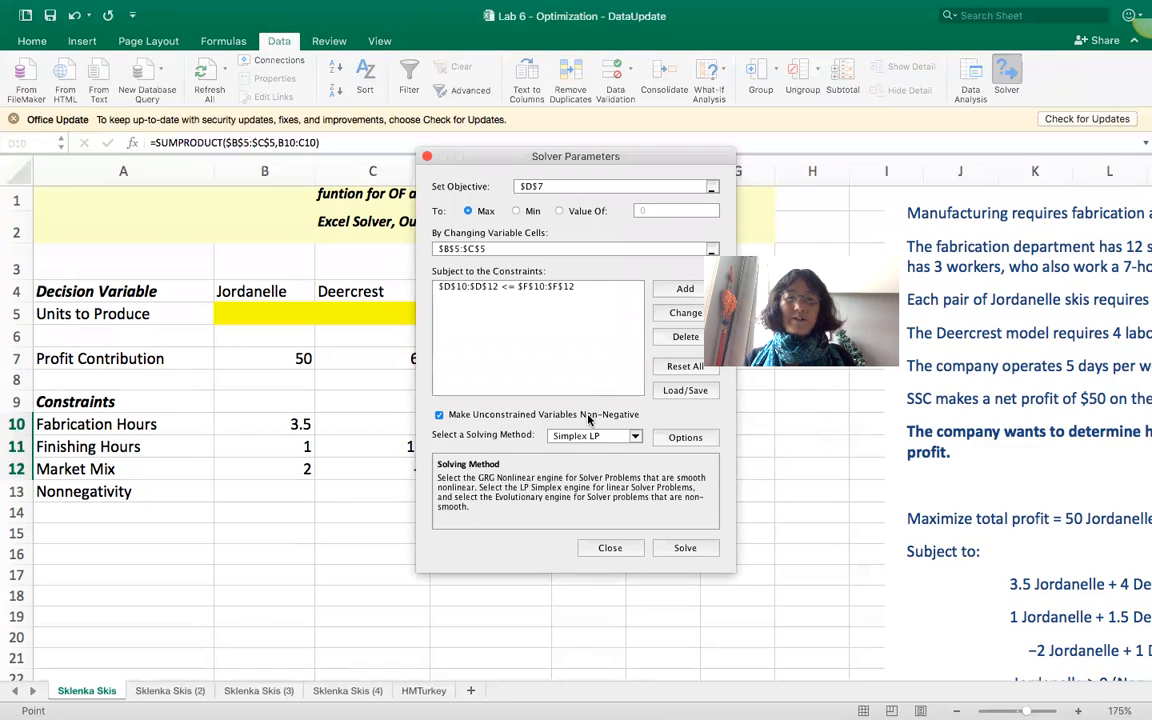
Turn off Make Unconstrained Variables Non-Negative in Solver and choose Simplex LP as the solving method.
{"action": "left_click", "coordinate": [640, 414]}
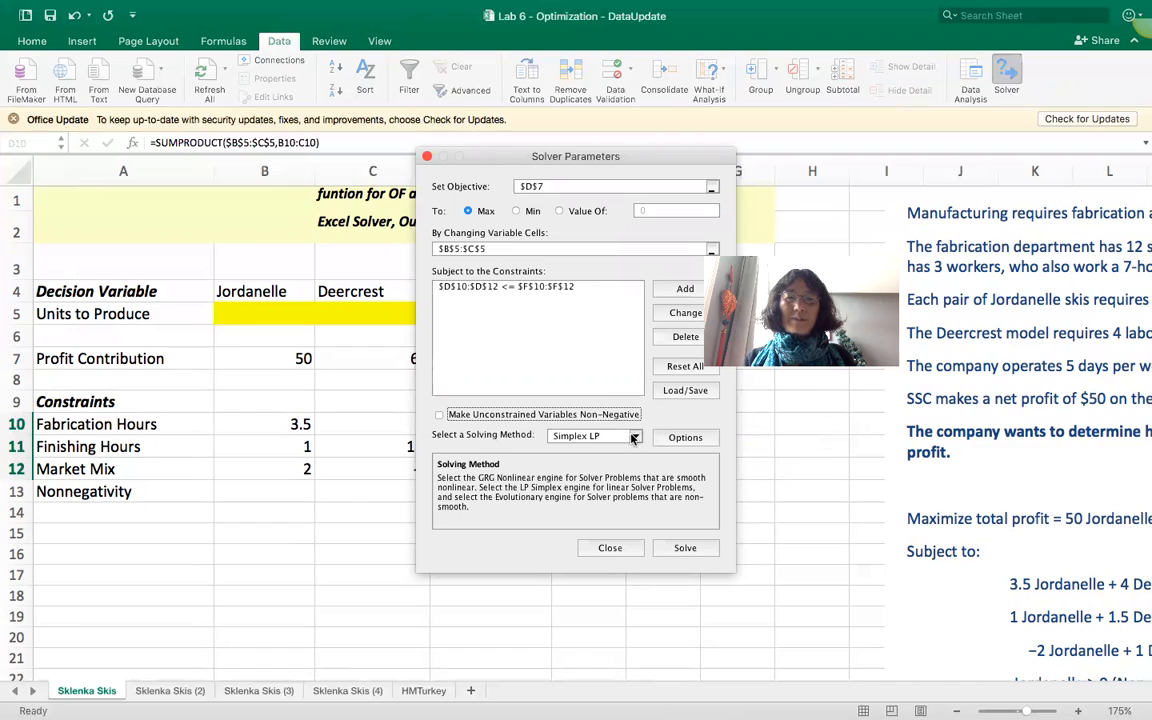
{"action": "left_click", "coordinate": [636, 437]}
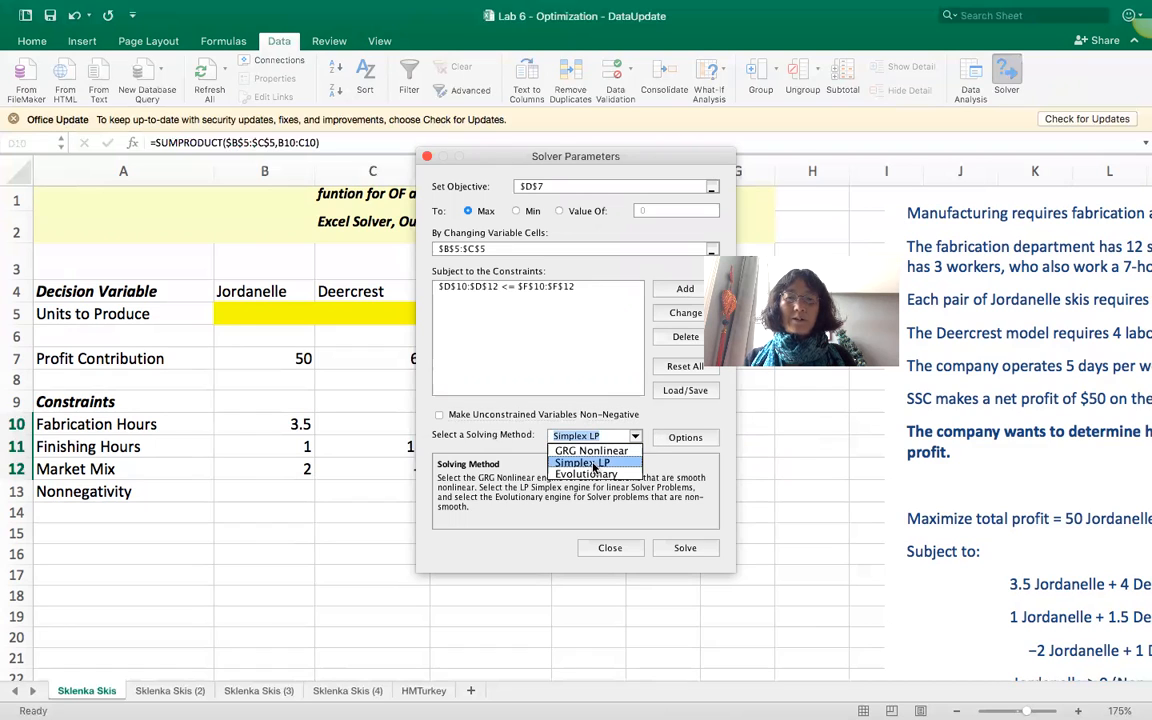
{"action": "left_click", "coordinate": [590, 459]}
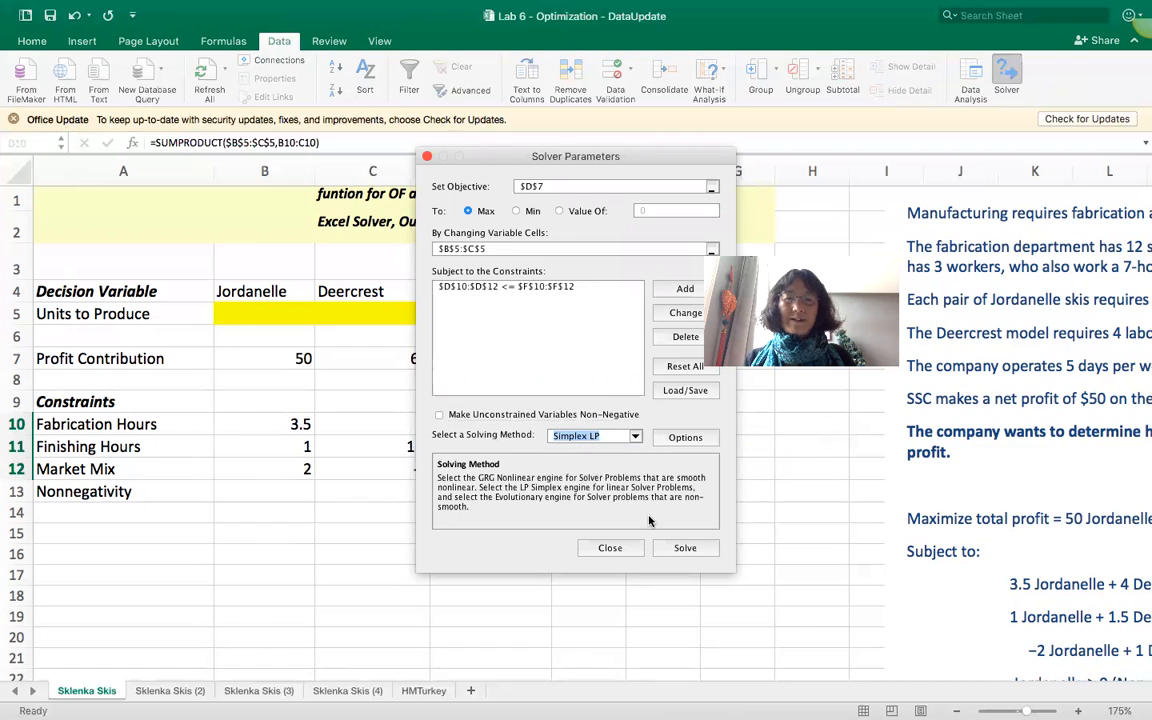
Solve the model, keep the Solver solution and generate the Answer, Sensitivity and Limits reports.
{"action": "left_click", "coordinate": [688, 552]}
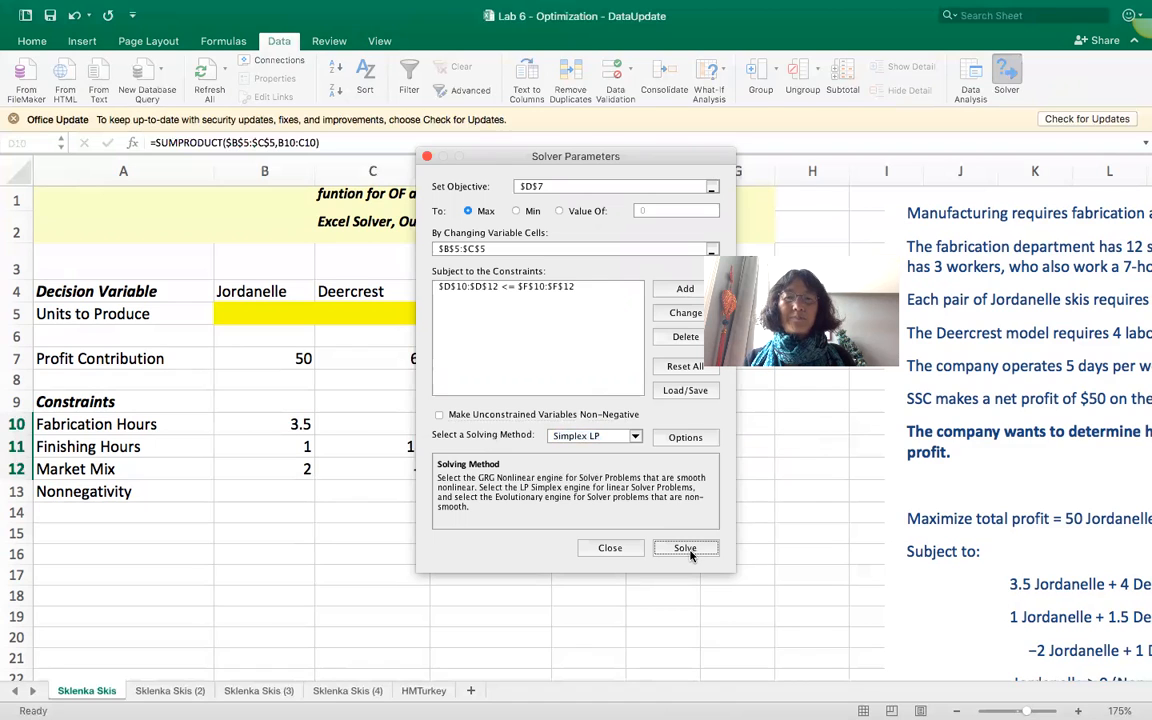
{"action": "left_click", "coordinate": [645, 351]}
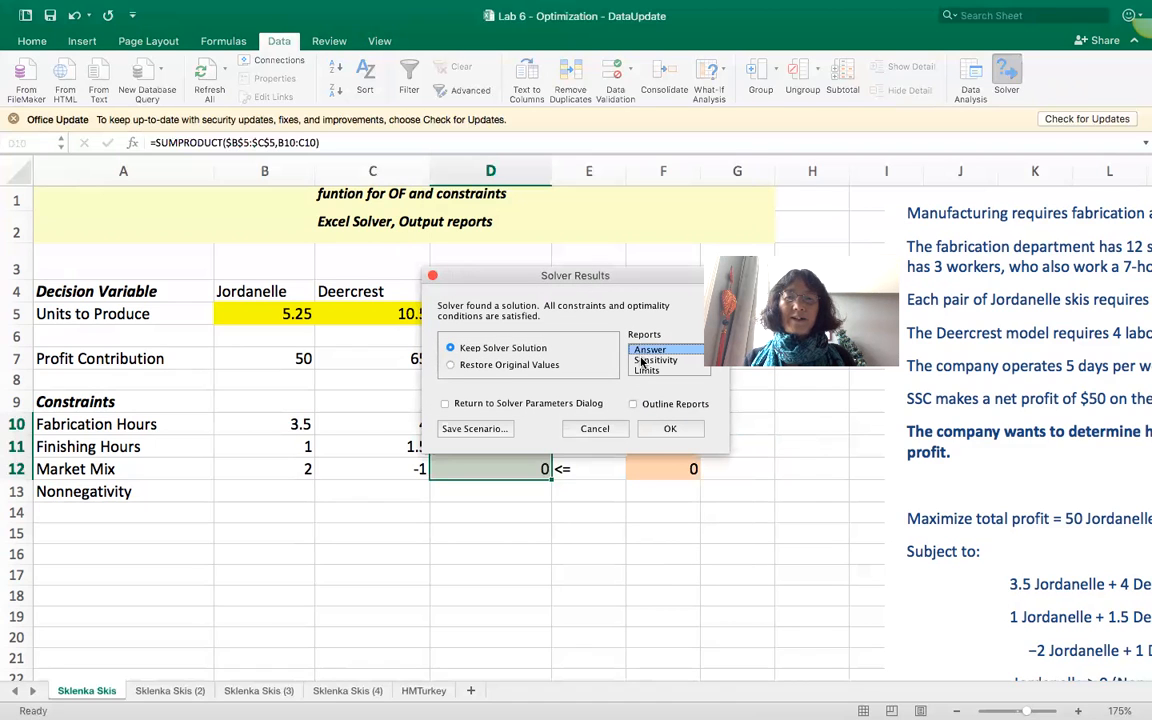
{"action": "left_click", "coordinate": [645, 360], "text": "shift"}
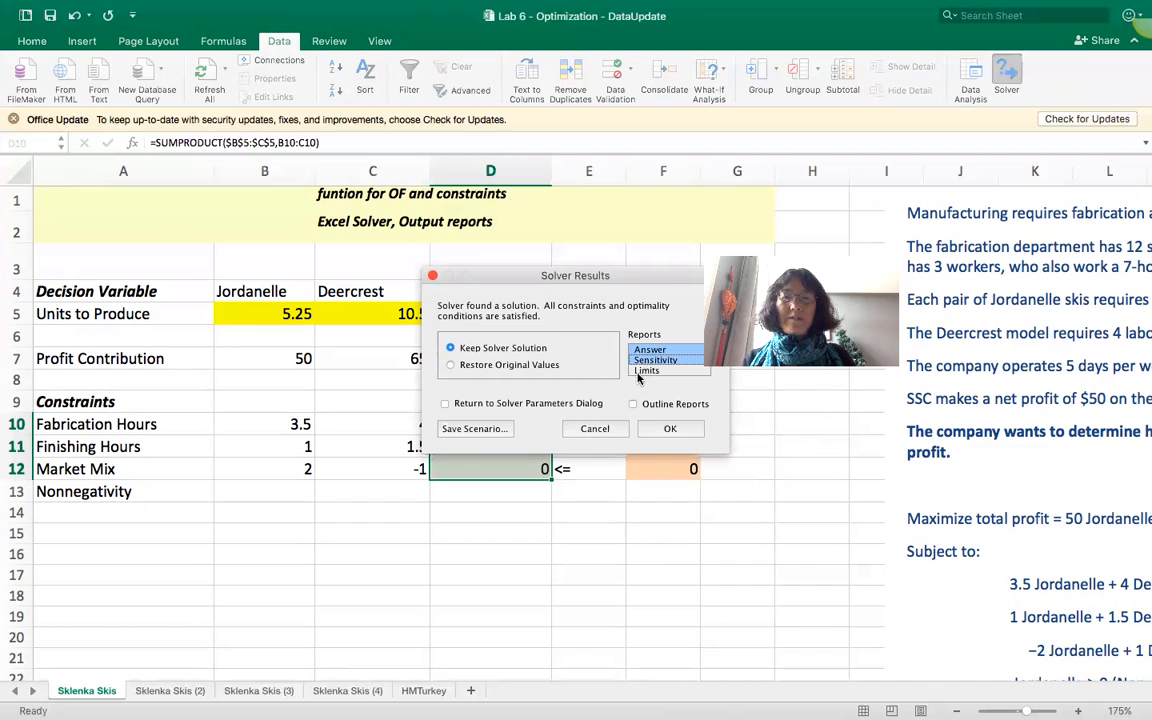
{"action": "left_click", "coordinate": [640, 371], "text": "shift"}
{"action": "left_click", "coordinate": [669, 429]}
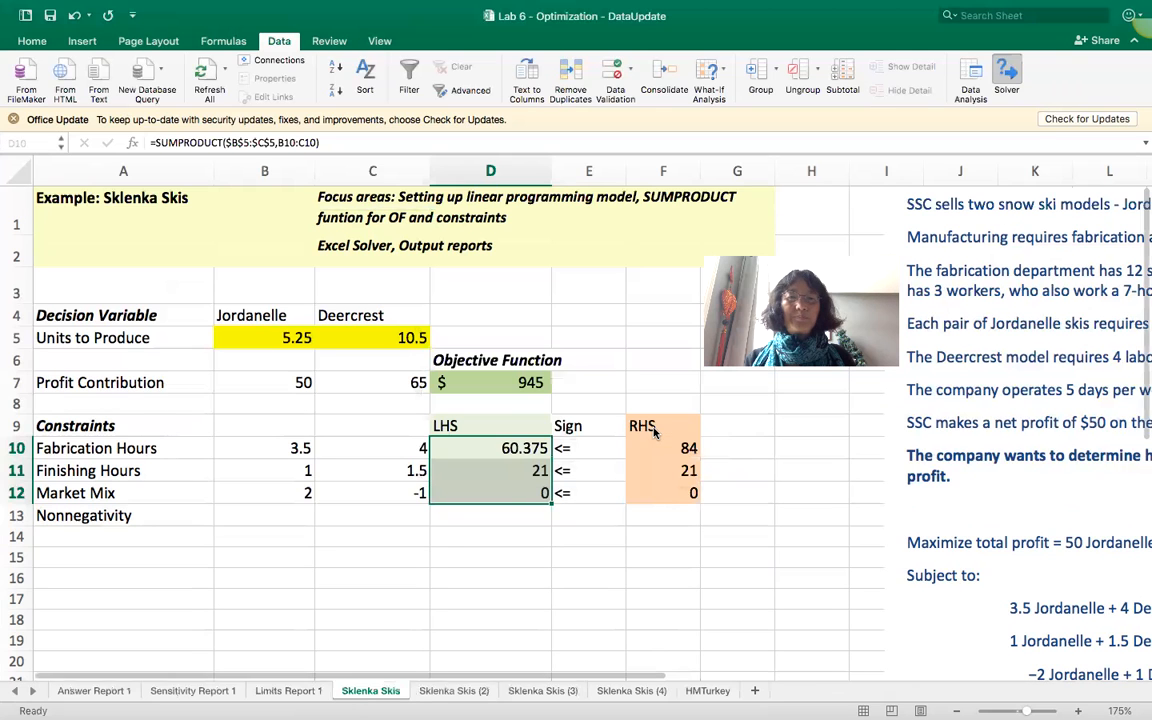
Review the solved units to produce in B5:C5, and examine the Answer Report 1 and Sensitivity Report 1 sheets.
{"action": "left_click_drag", "start_coordinate": [257, 338], "coordinate": [353, 341]}
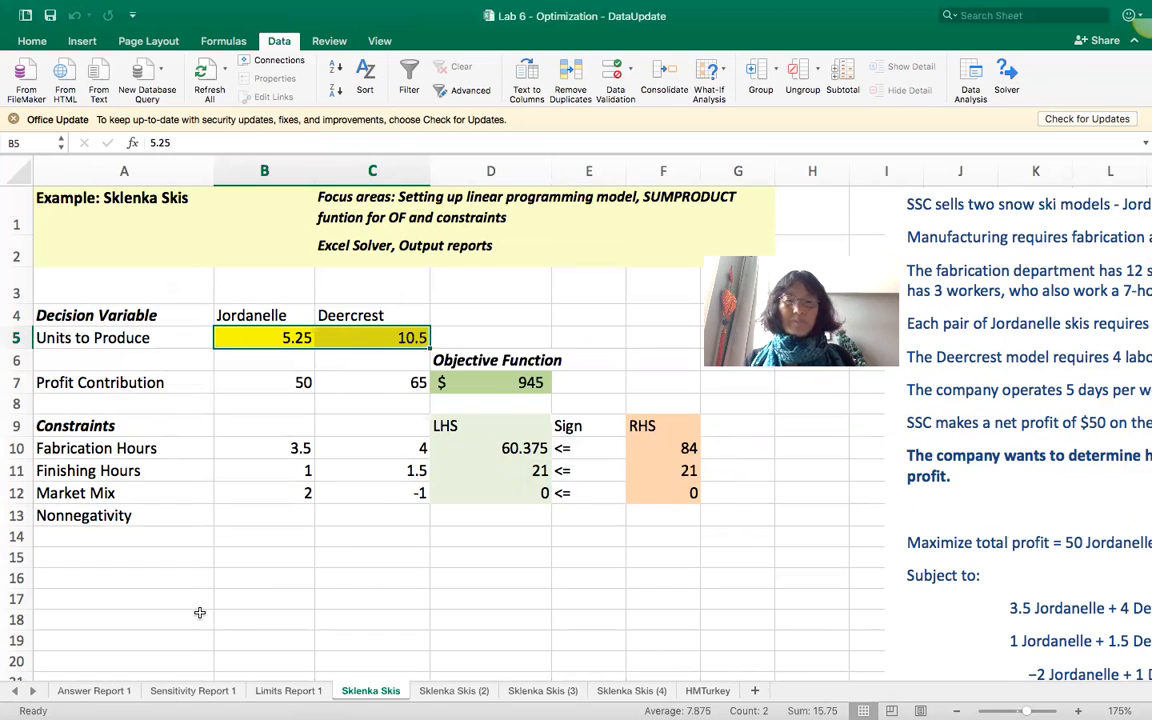
{"action": "left_click", "coordinate": [113, 692]}
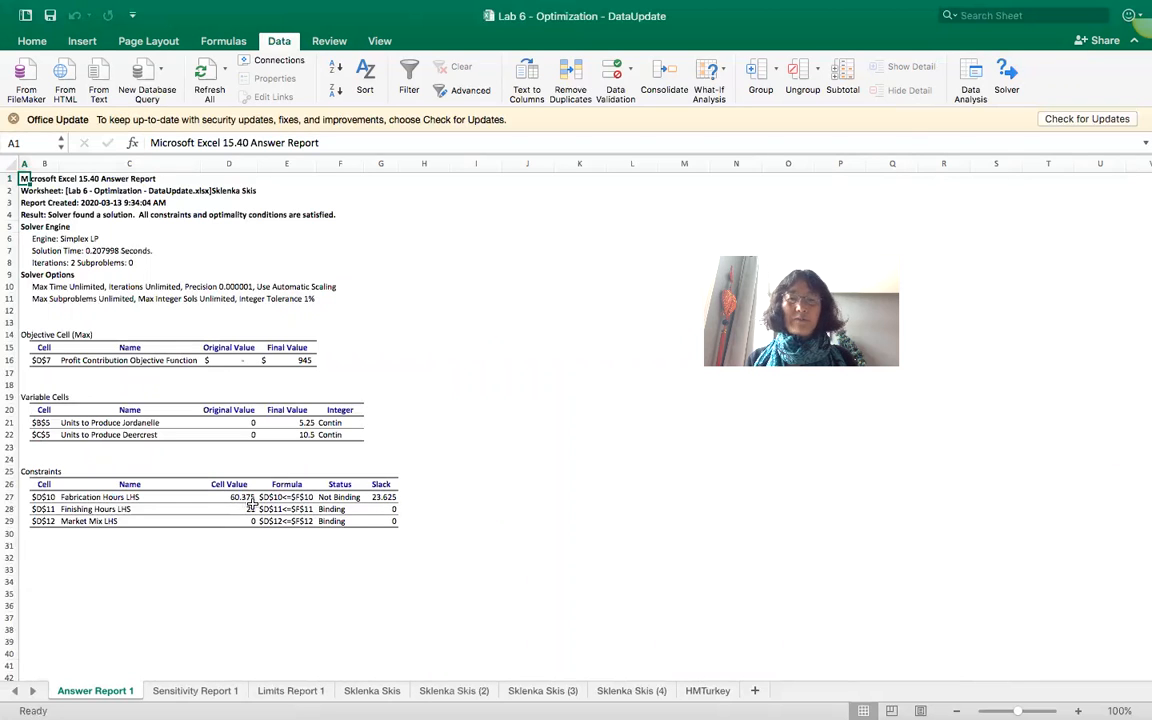
{"action": "left_click", "coordinate": [194, 691]}
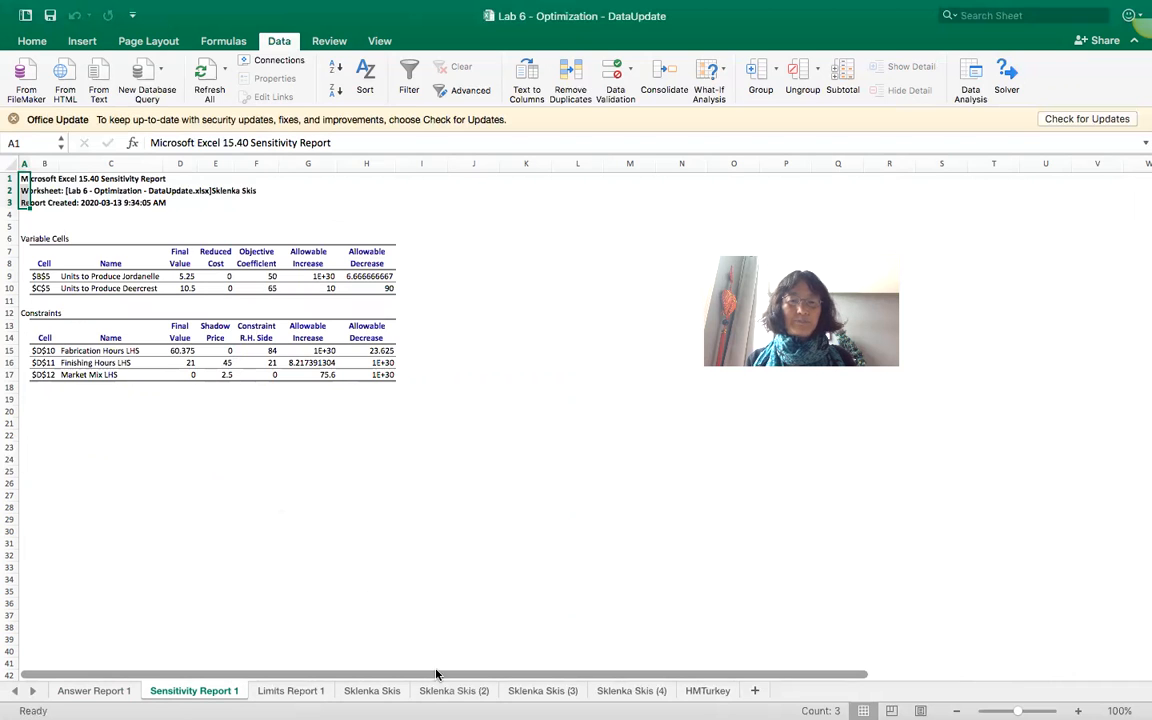
{"action": "left_click", "coordinate": [370, 691]}
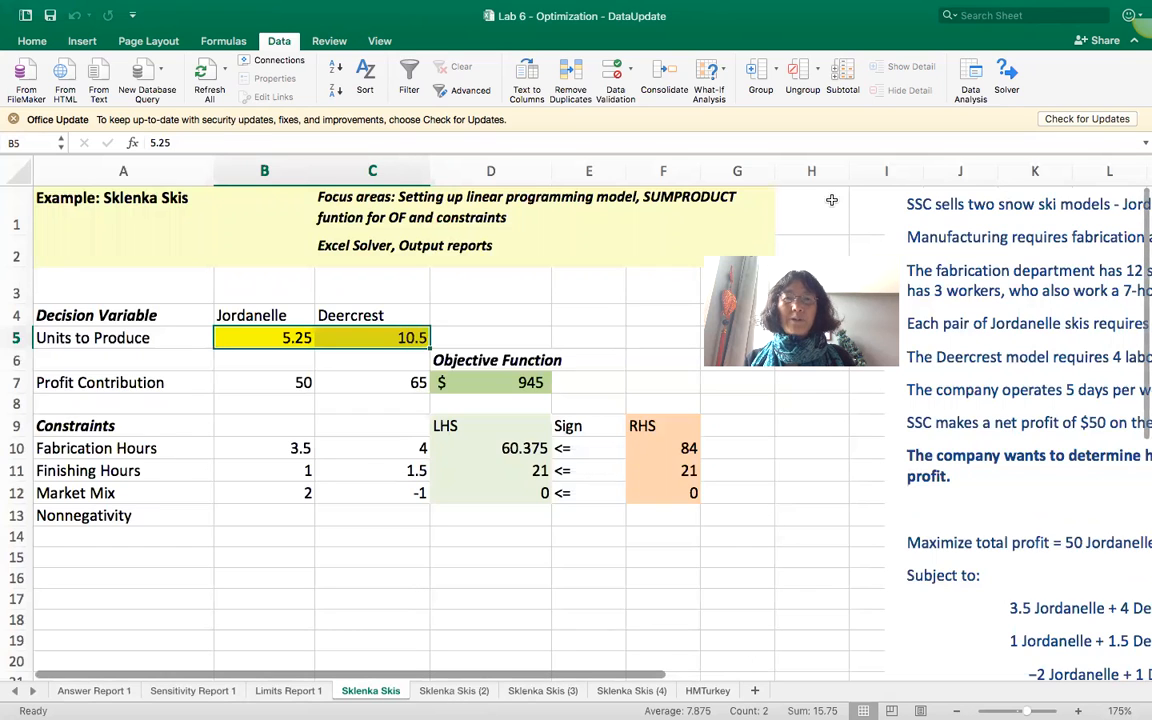
On the Sklenka Skis (2) sheet, set the Deercrest profit contribution in C7 to 75.
{"action": "left_click", "coordinate": [453, 690]}
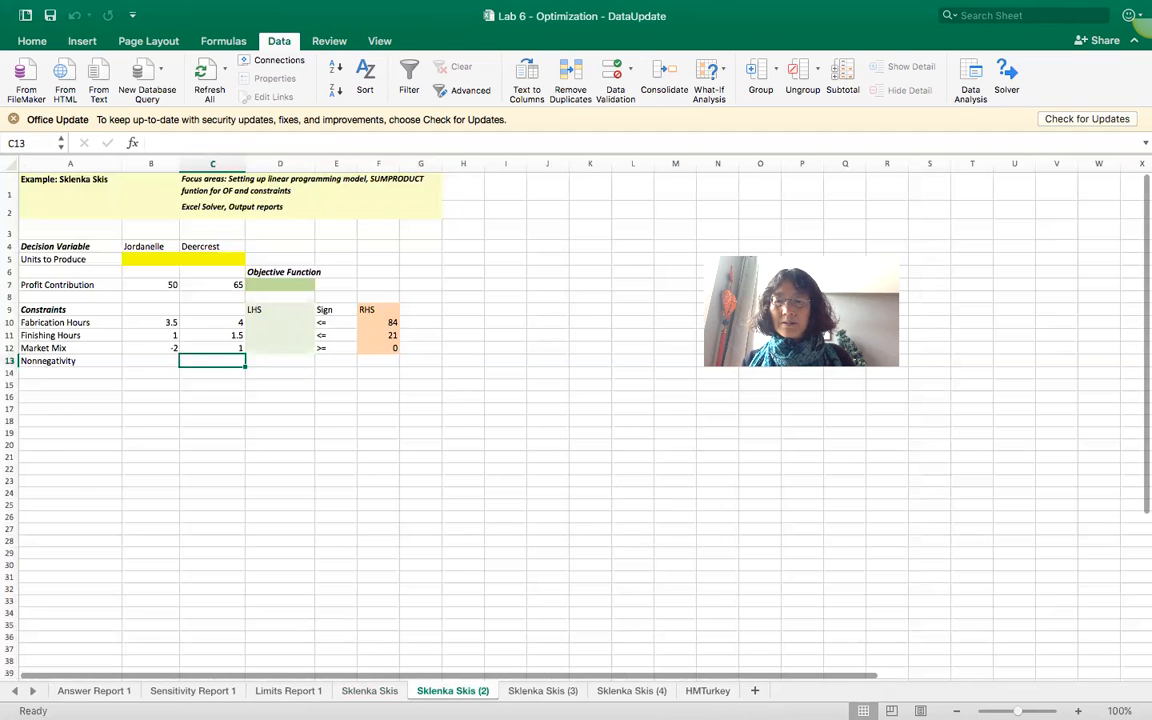
{"action": "scroll", "coordinate": [576, 420], "scroll_direction": "up", "scroll_amount": 4}
{"action": "scroll", "coordinate": [576, 420], "scroll_direction": "up", "scroll_amount": 2}
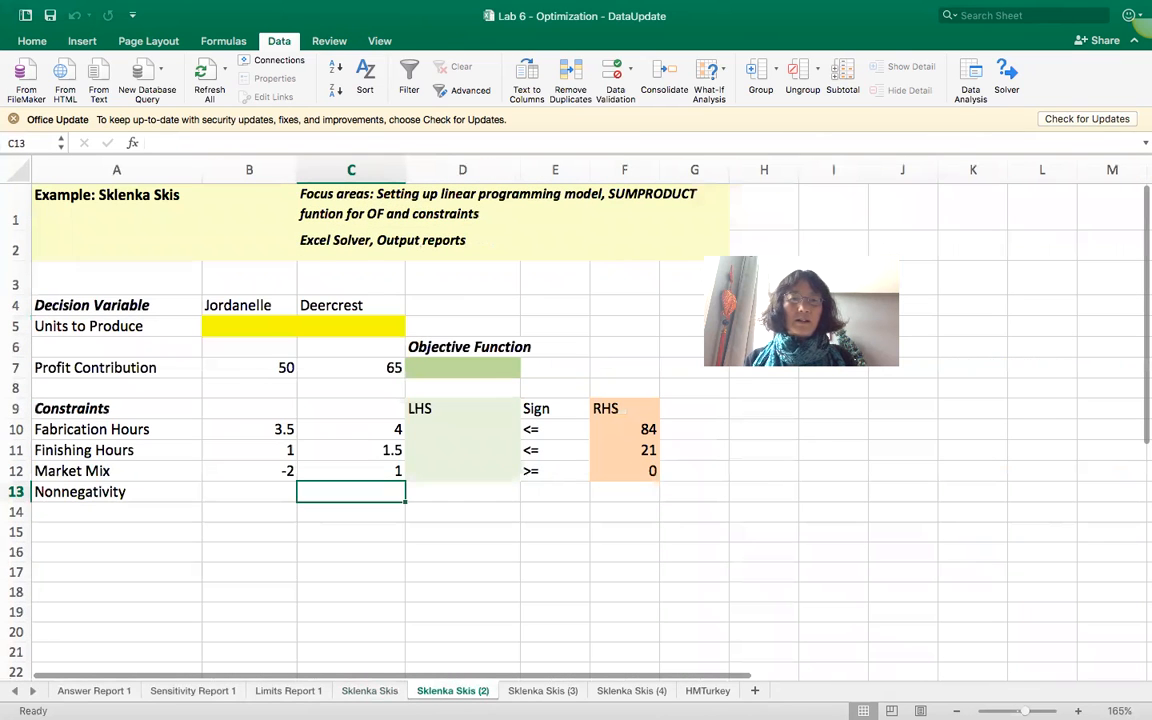
{"action": "left_click", "coordinate": [359, 364]}
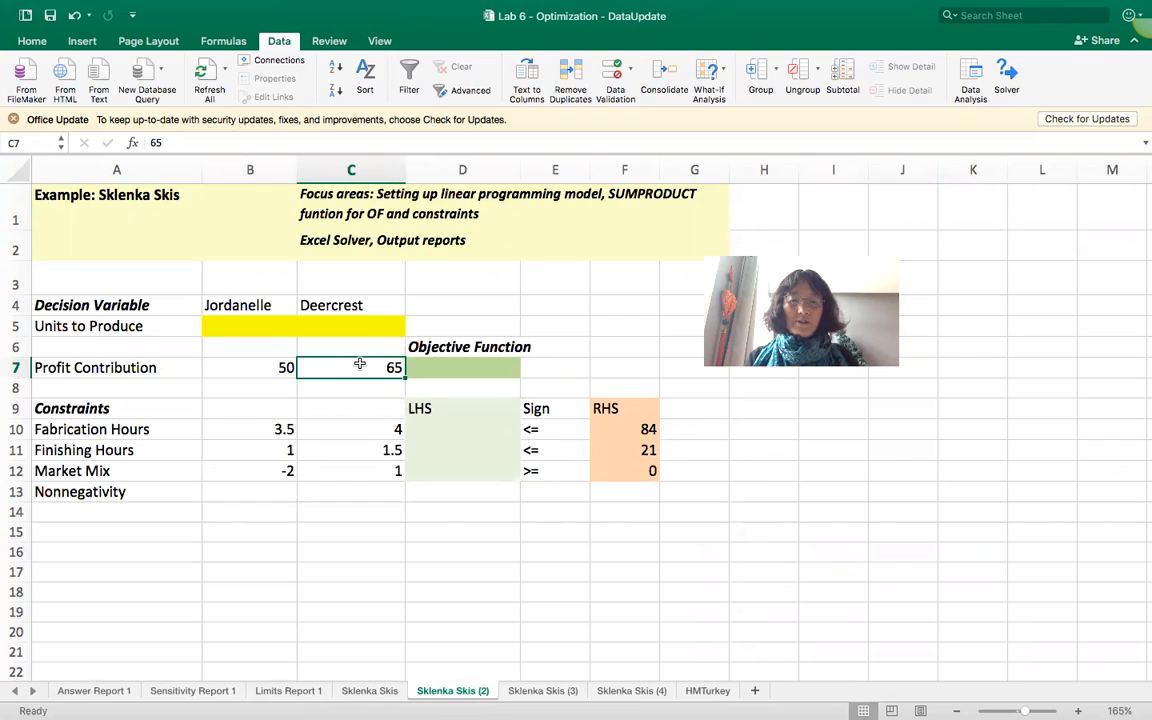
{"action": "type", "text": "75"}
{"action": "key", "text": "Return"}
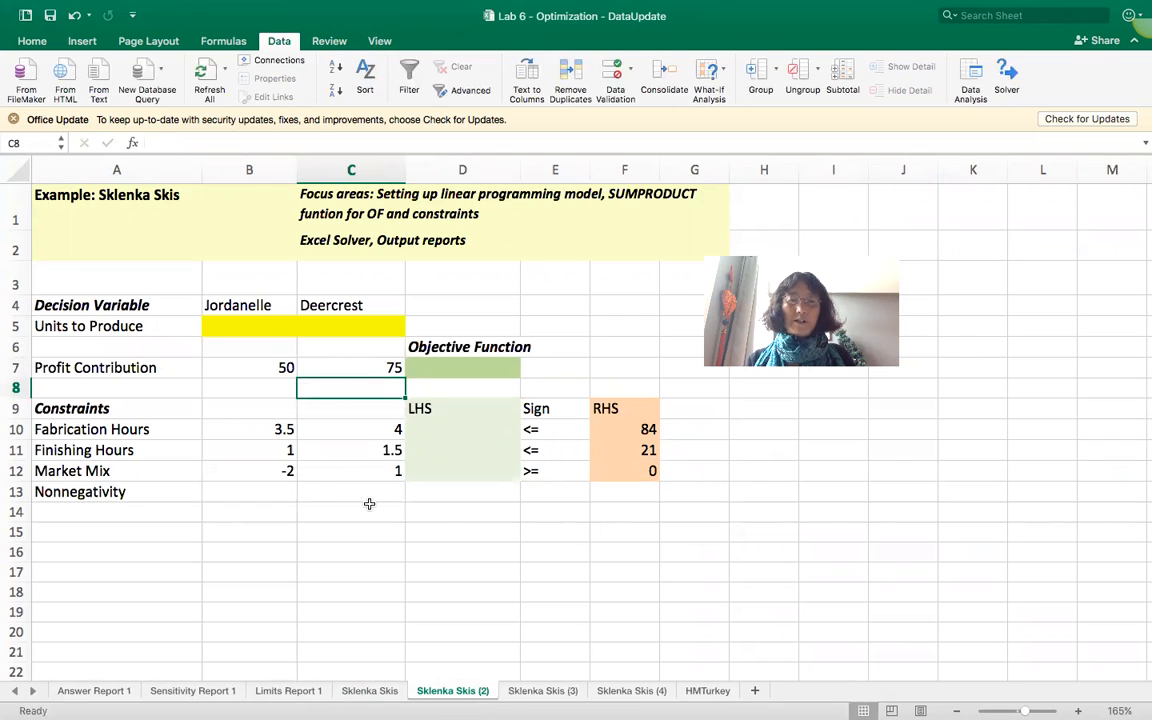
Rewrite the Market Mix constraint in row 12 with coefficients 2 and -1 and the sign <=.
{"action": "left_click", "coordinate": [279, 470]}
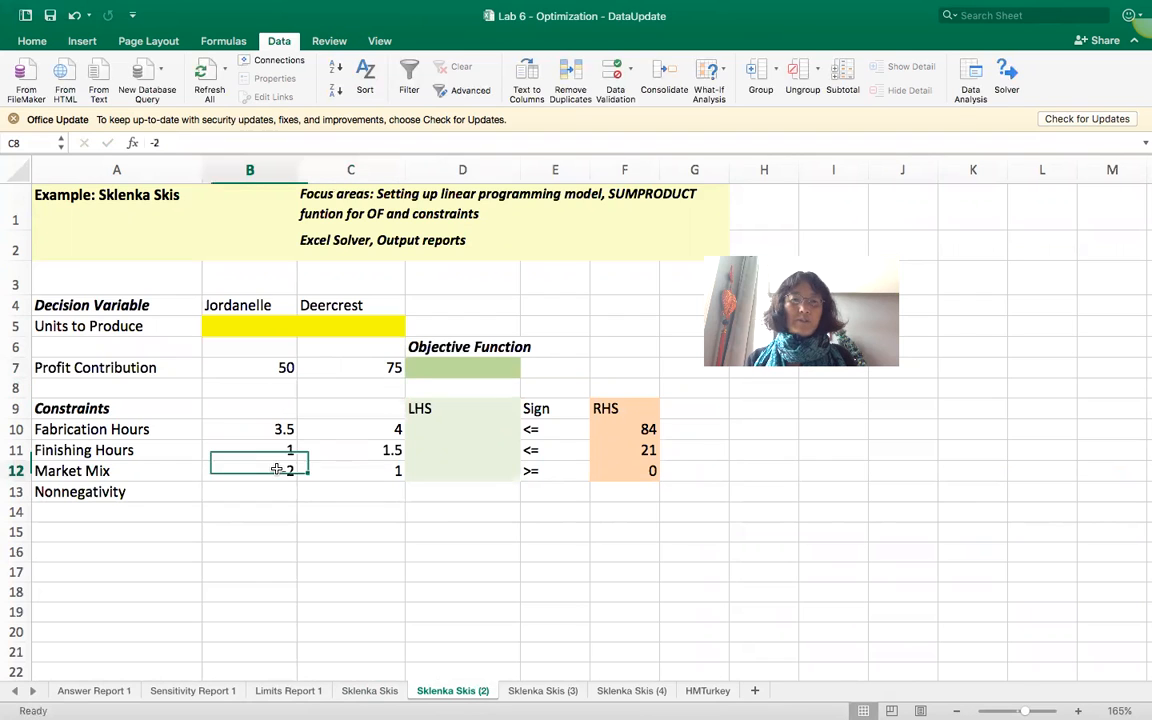
{"action": "type", "text": "2"}
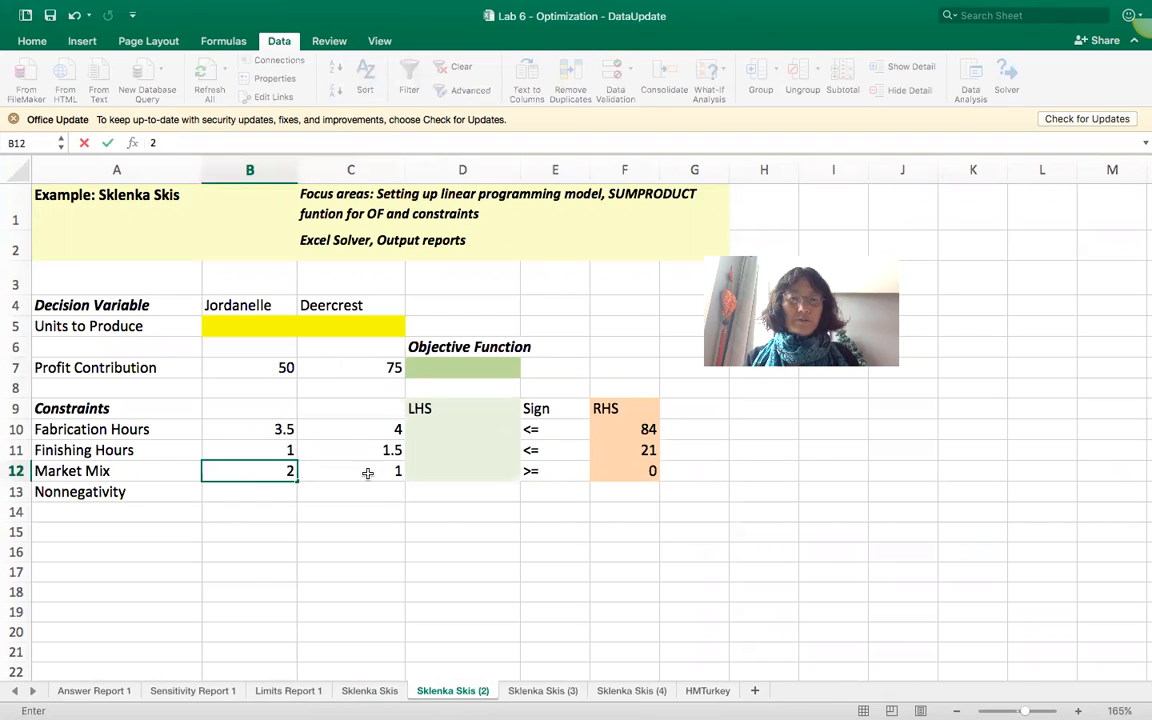
{"action": "left_click", "coordinate": [368, 471]}
{"action": "type", "text": "-1"}
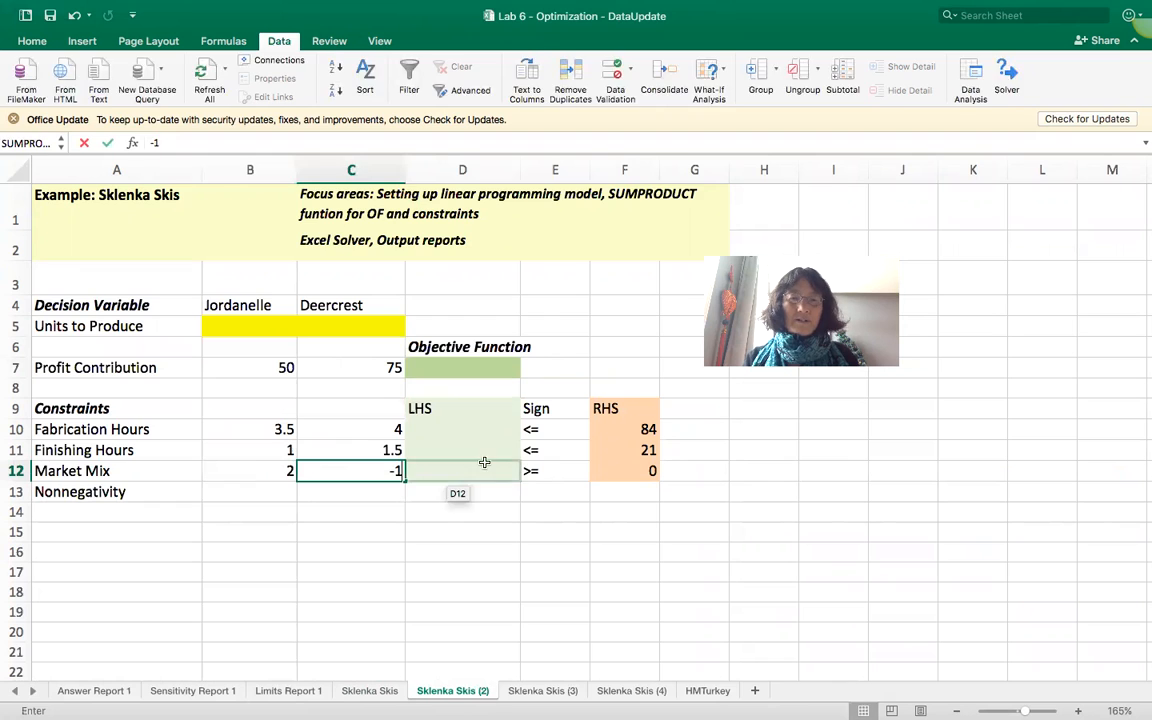
{"action": "double_click", "coordinate": [545, 471]}
{"action": "type", "text": "<="}
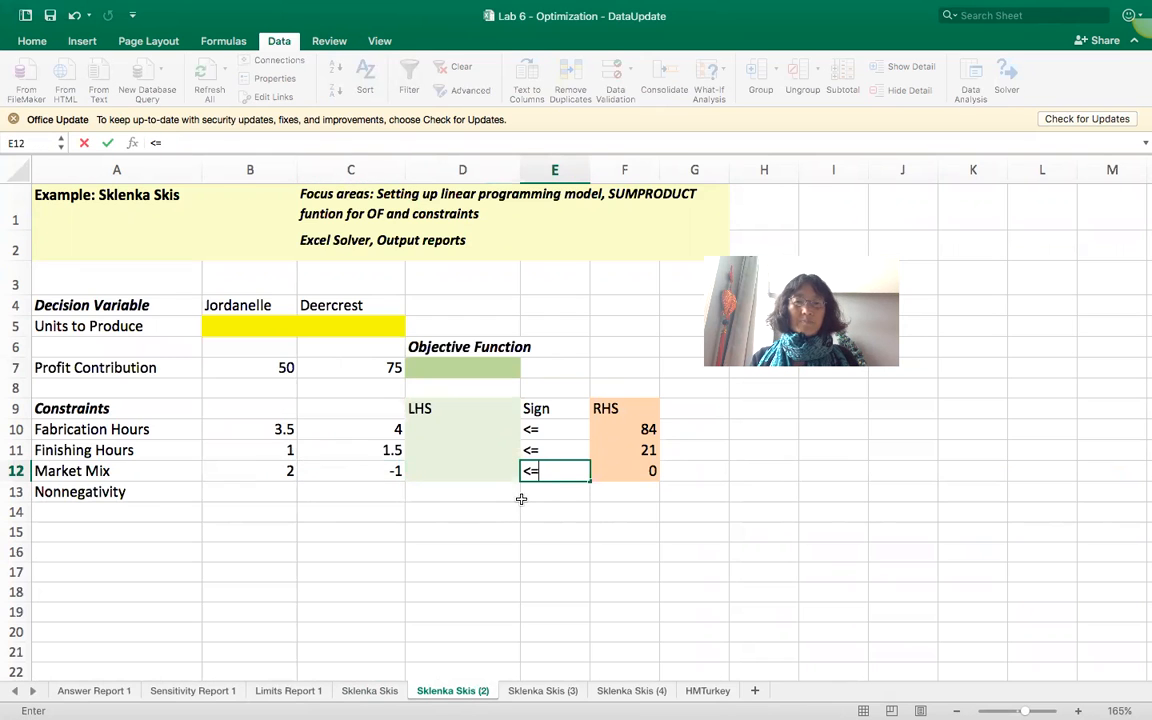
{"action": "key", "text": "Return"}
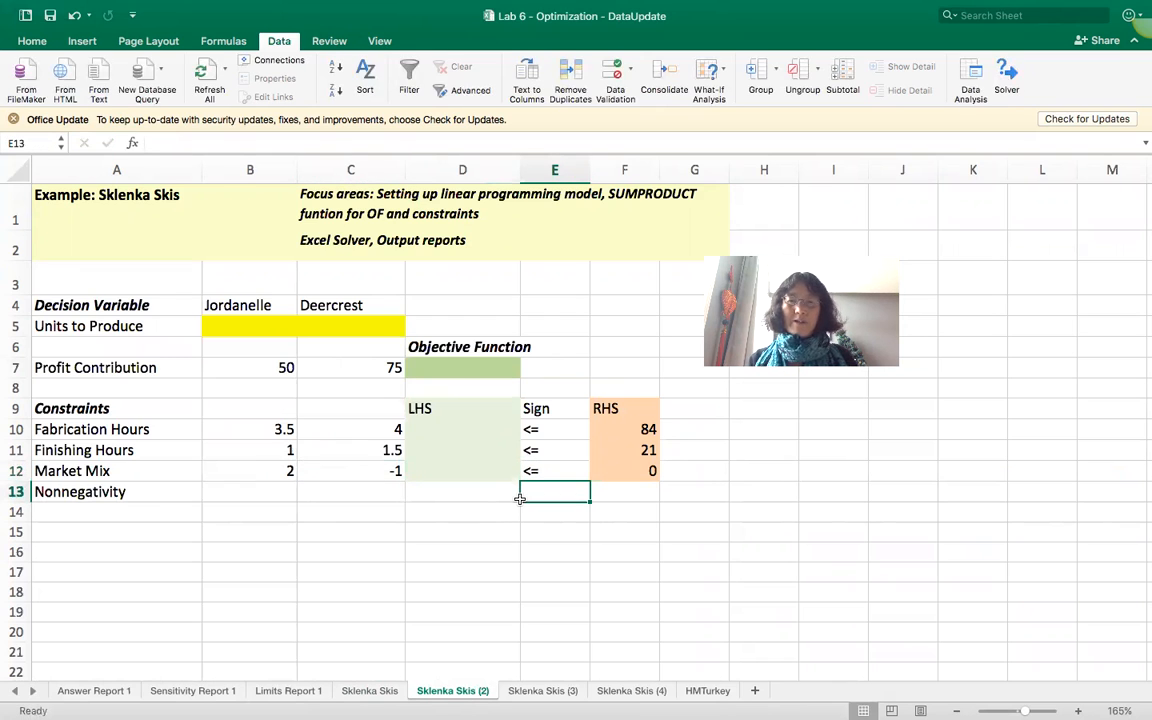
Enter the objective function in D7 as =SUMPRODUCT(B5:C5,B7:C7).
{"action": "left_click", "coordinate": [443, 367]}
{"action": "type", "text": "=s"}
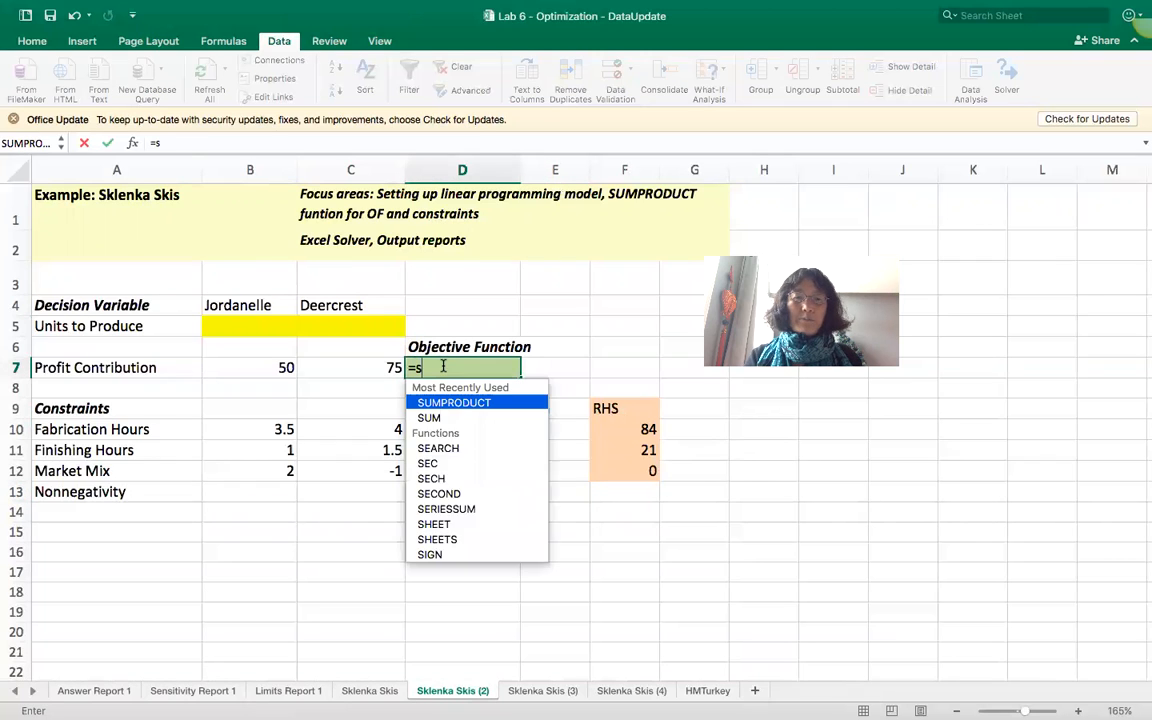
{"action": "type", "text": "umproduct("}
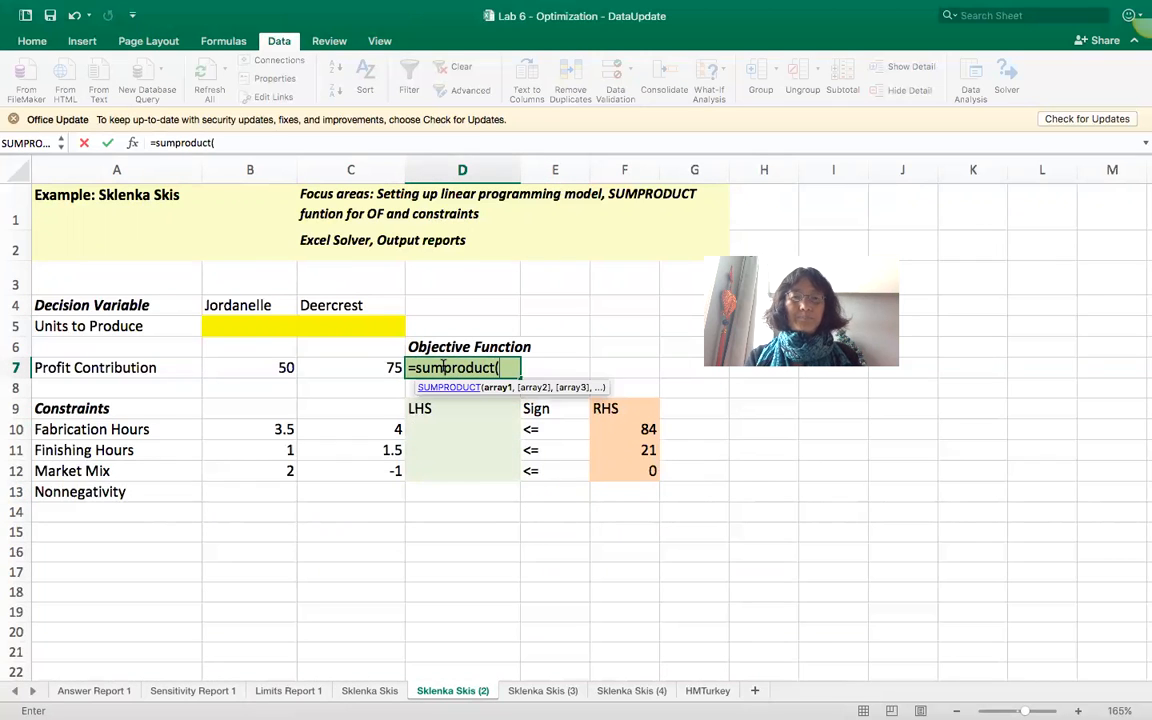
{"action": "left_click_drag", "start_coordinate": [290, 328], "coordinate": [328, 328]}
{"action": "type", "text": ","}
{"action": "left_click_drag", "start_coordinate": [274, 367], "coordinate": [357, 365]}
{"action": "type", "text": ")"}
{"action": "key", "text": "Return"}
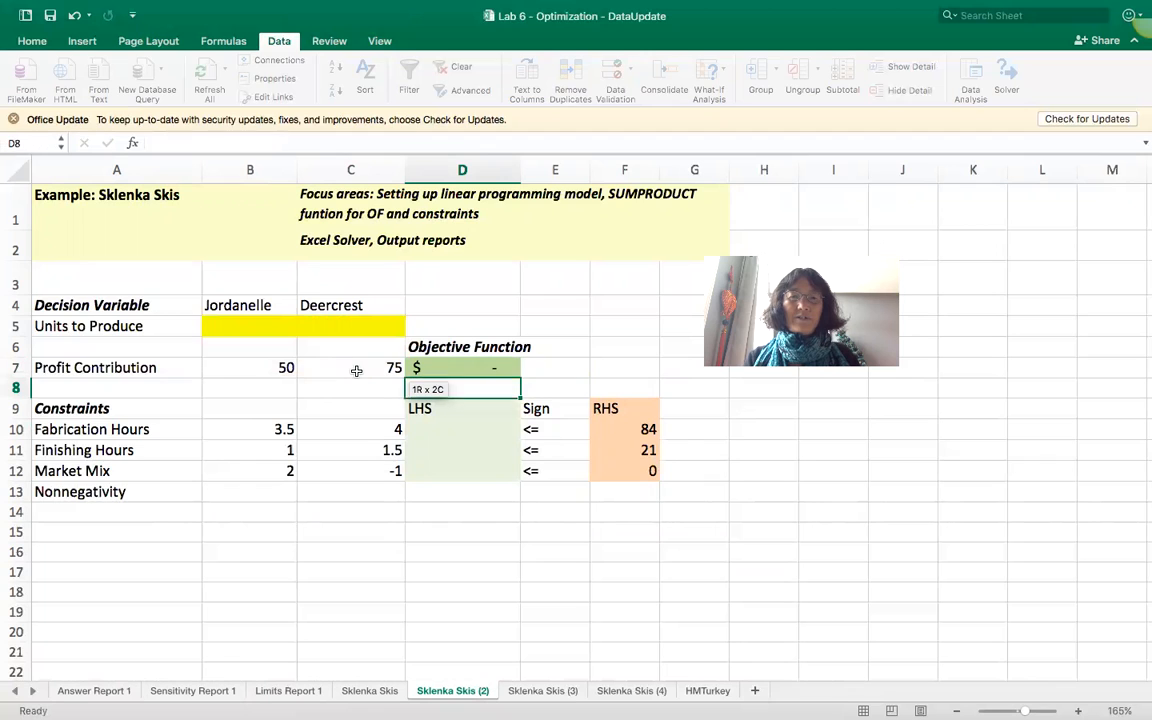
Write the Fabrication Hours left-hand side formula =SUMPRODUCT(B5:C5,B10:C10) in D10.
{"action": "left_click", "coordinate": [457, 431]}
{"action": "type", "text": "=su"}
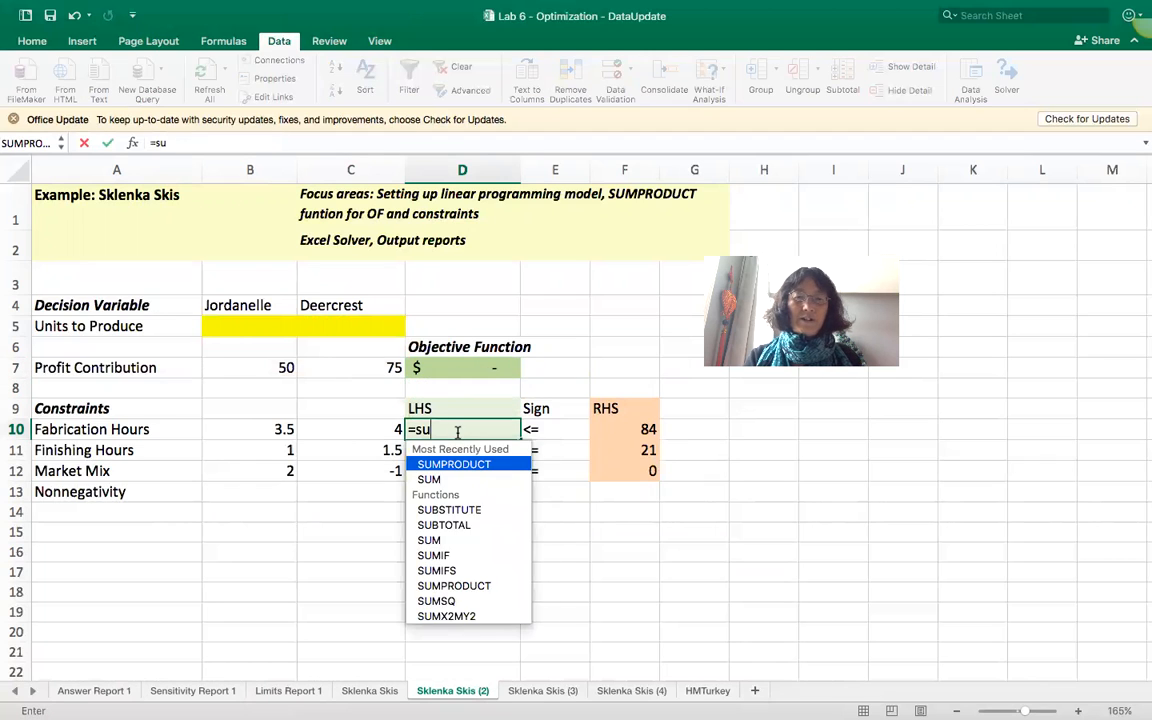
{"action": "type", "text": "mproduct("}
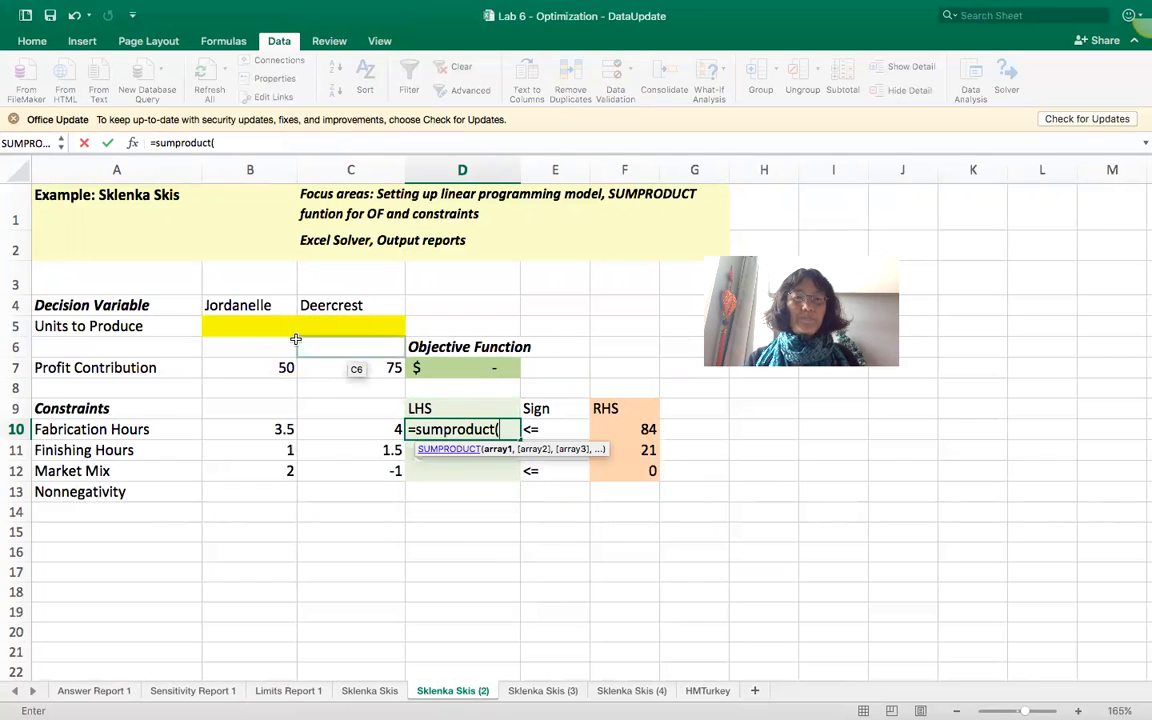
{"action": "left_click_drag", "start_coordinate": [287, 326], "coordinate": [331, 322]}
{"action": "type", "text": ","}
{"action": "left_click_drag", "start_coordinate": [249, 429], "coordinate": [318, 429]}
{"action": "type", "text": ")"}
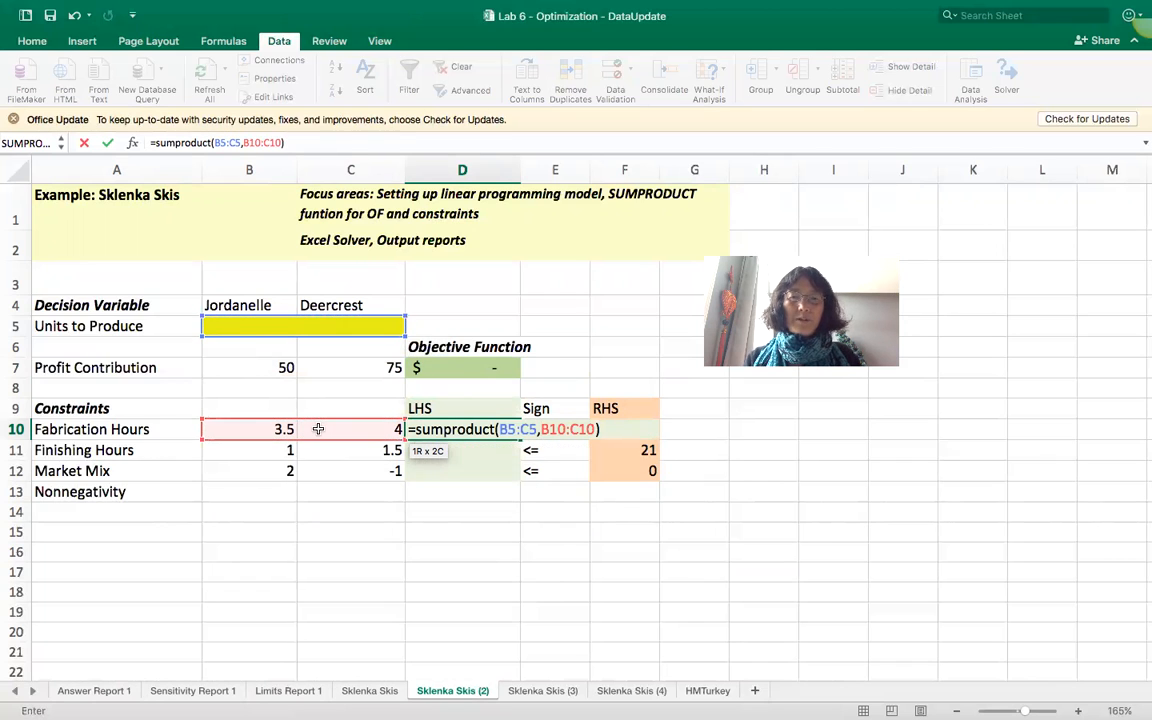
Make the first array in the D10 formula absolute as $B$5:$C$5, and fill the formula down to D12.
{"action": "left_click", "coordinate": [214, 143]}
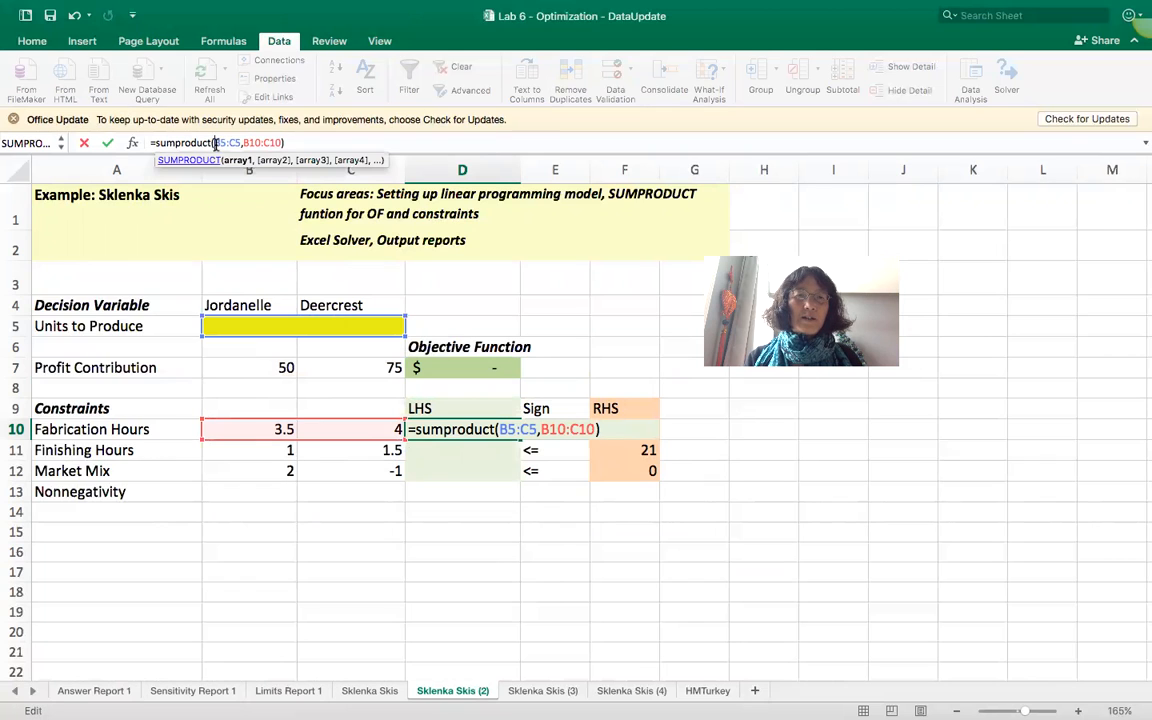
{"action": "type", "text": "$"}
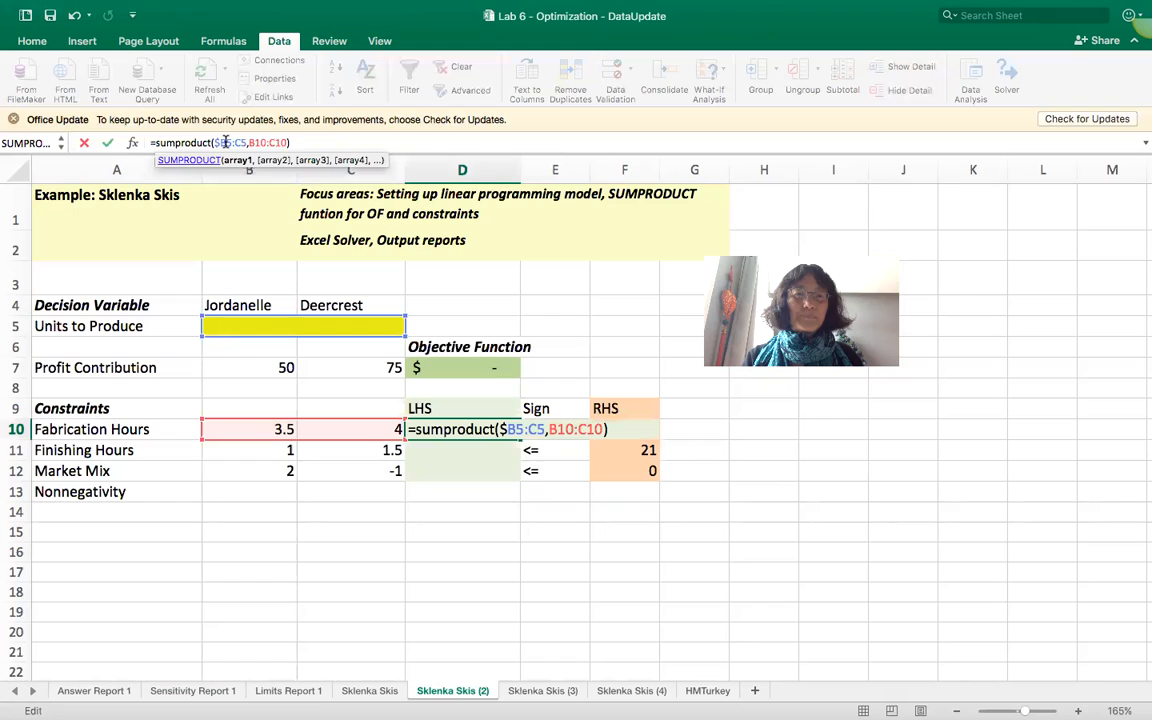
{"action": "left_click", "coordinate": [226, 143]}
{"action": "type", "text": "$"}
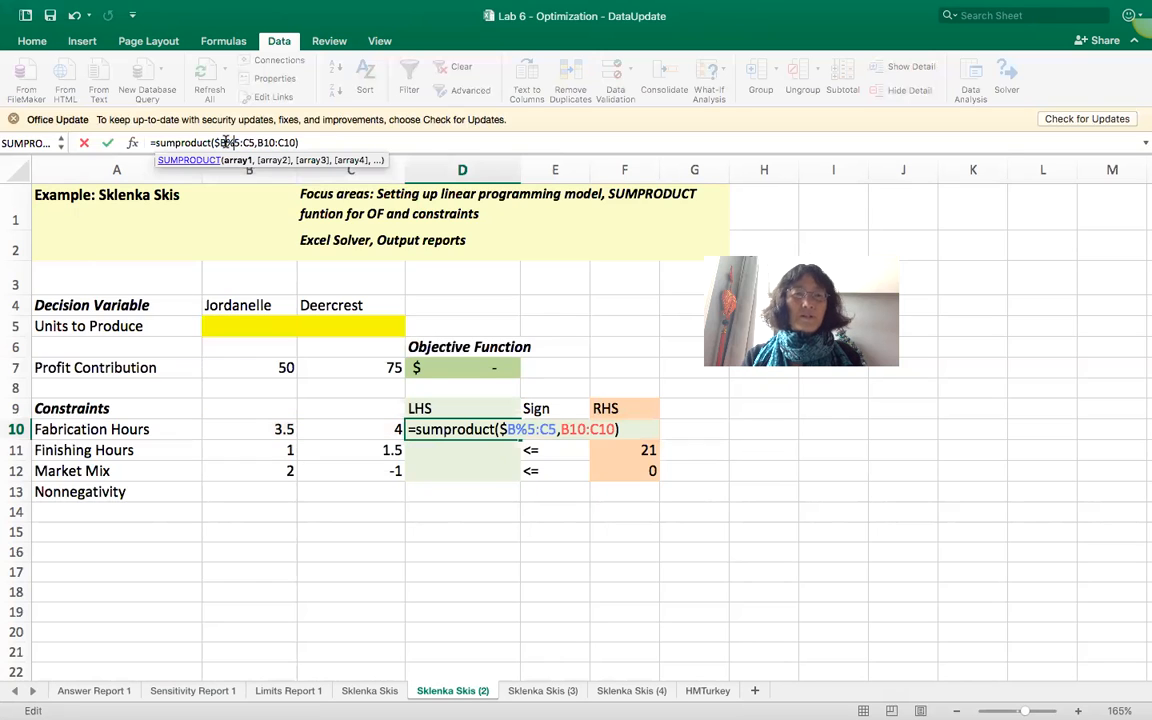
{"action": "key", "text": "BackSpace"}
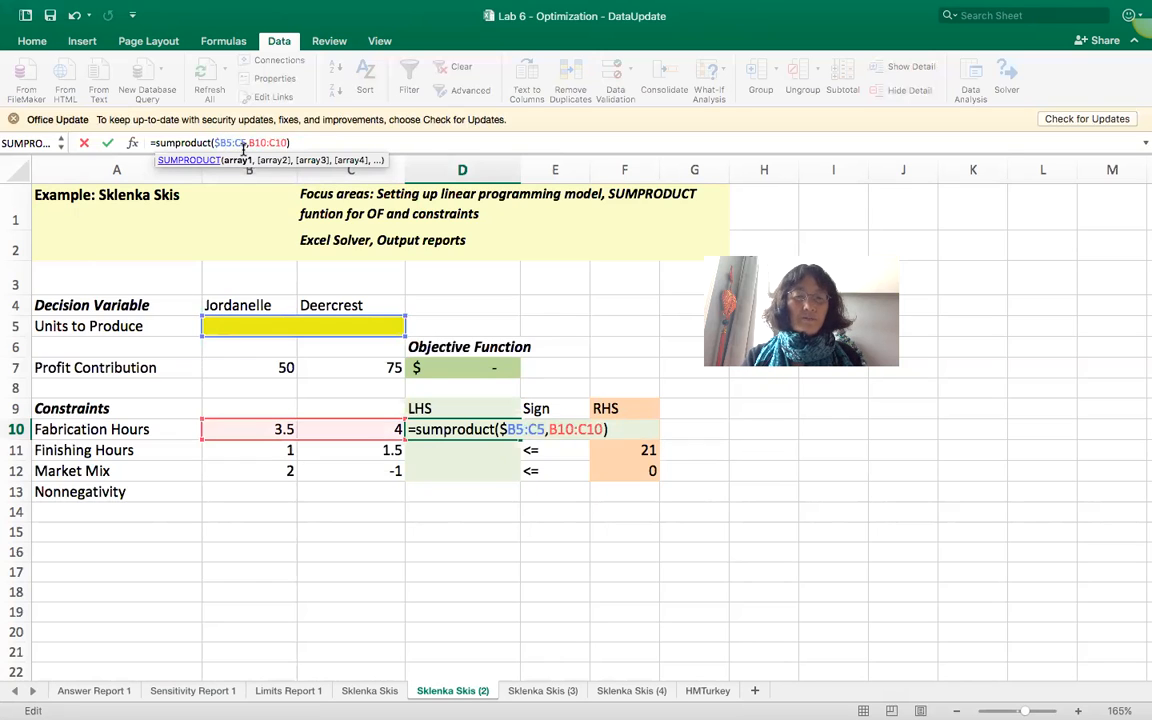
{"action": "type", "text": "$"}
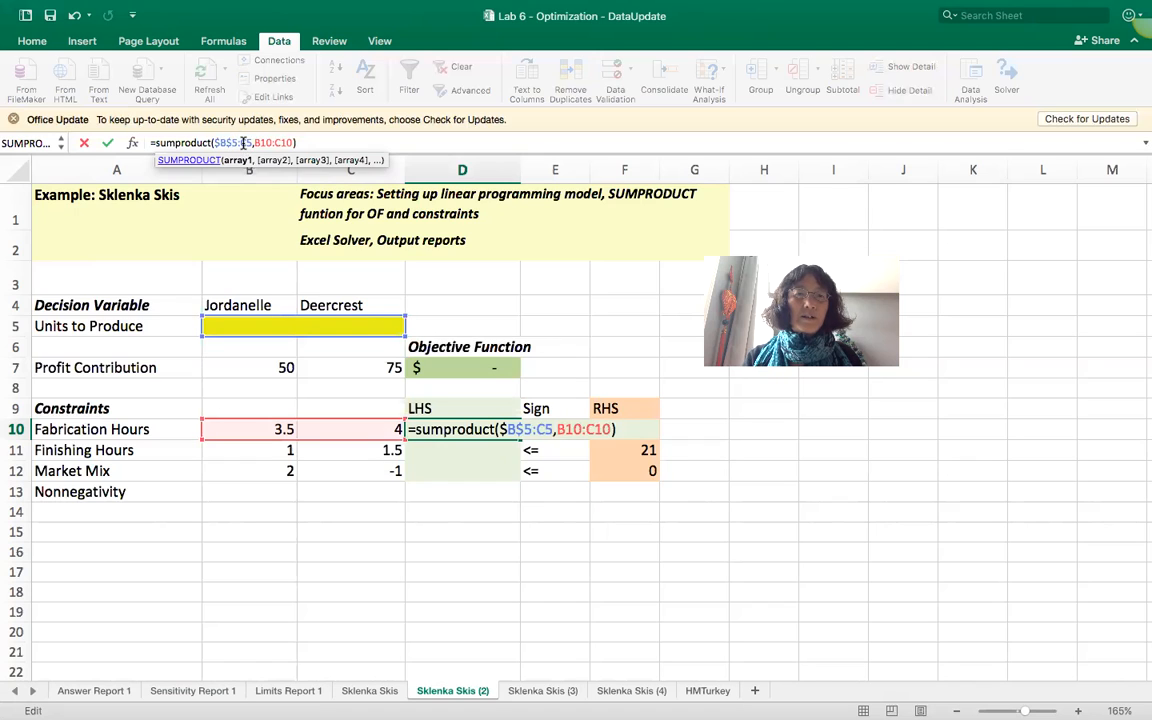
{"action": "left_click", "coordinate": [241, 143]}
{"action": "type", "text": "$B"}
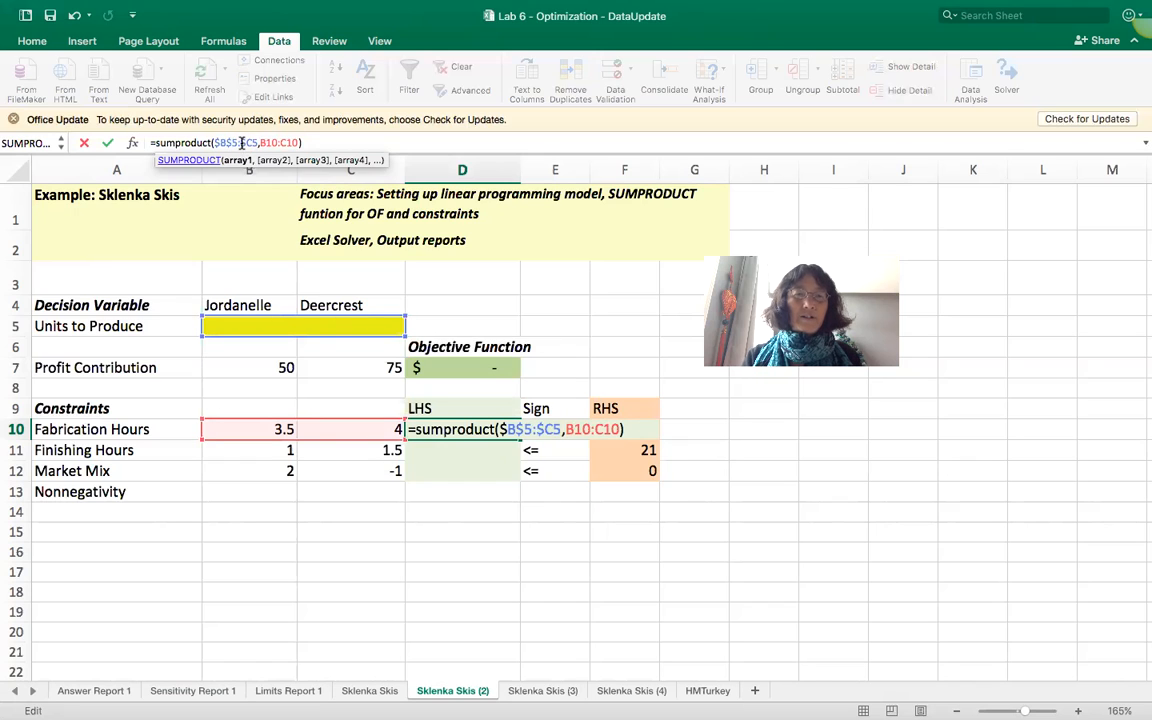
{"action": "type", "text": "$"}
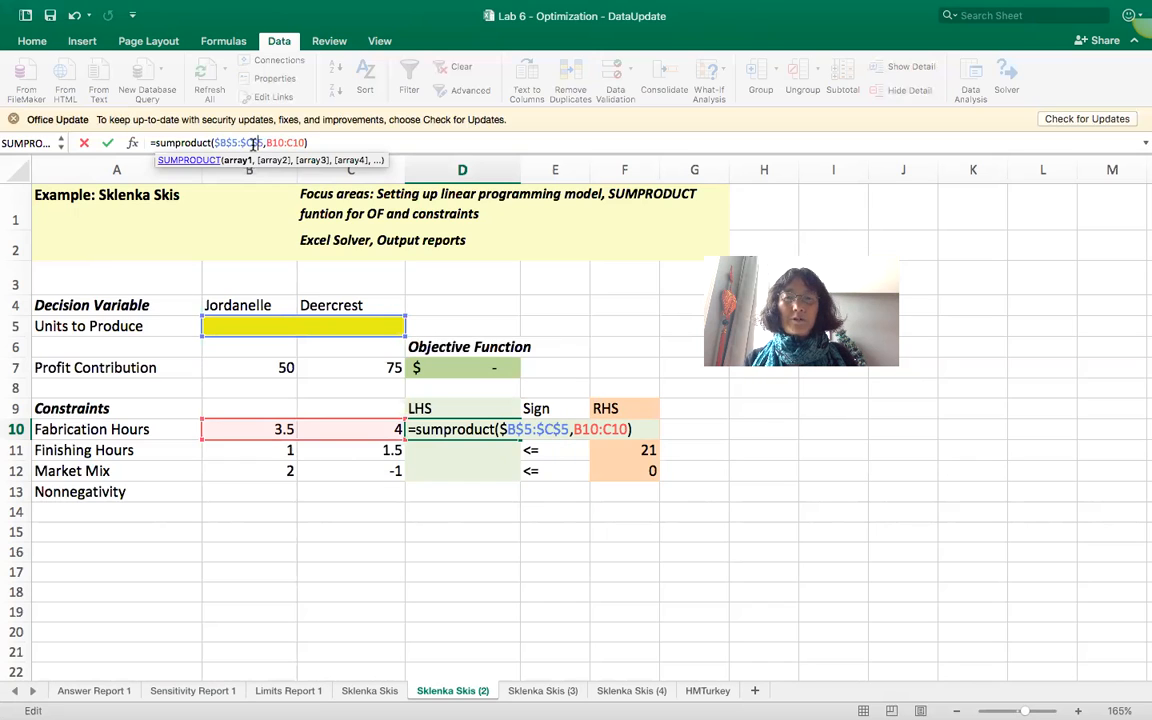
{"action": "left_click", "coordinate": [331, 143]}
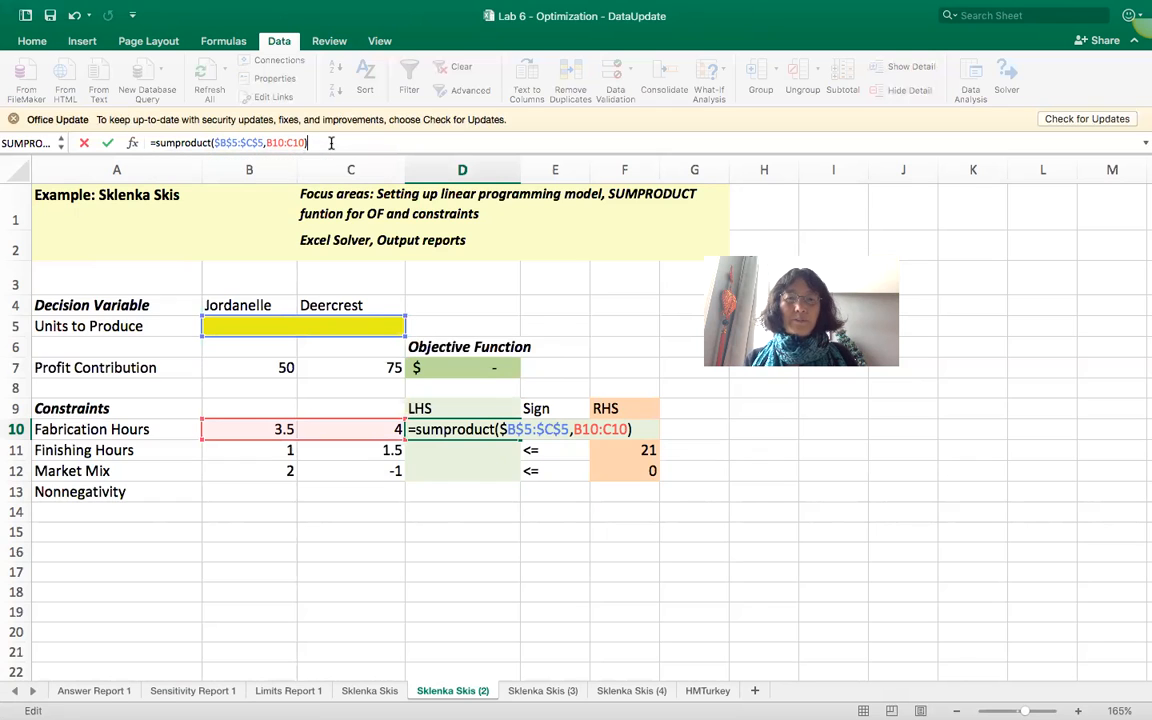
{"action": "key", "text": "Return"}
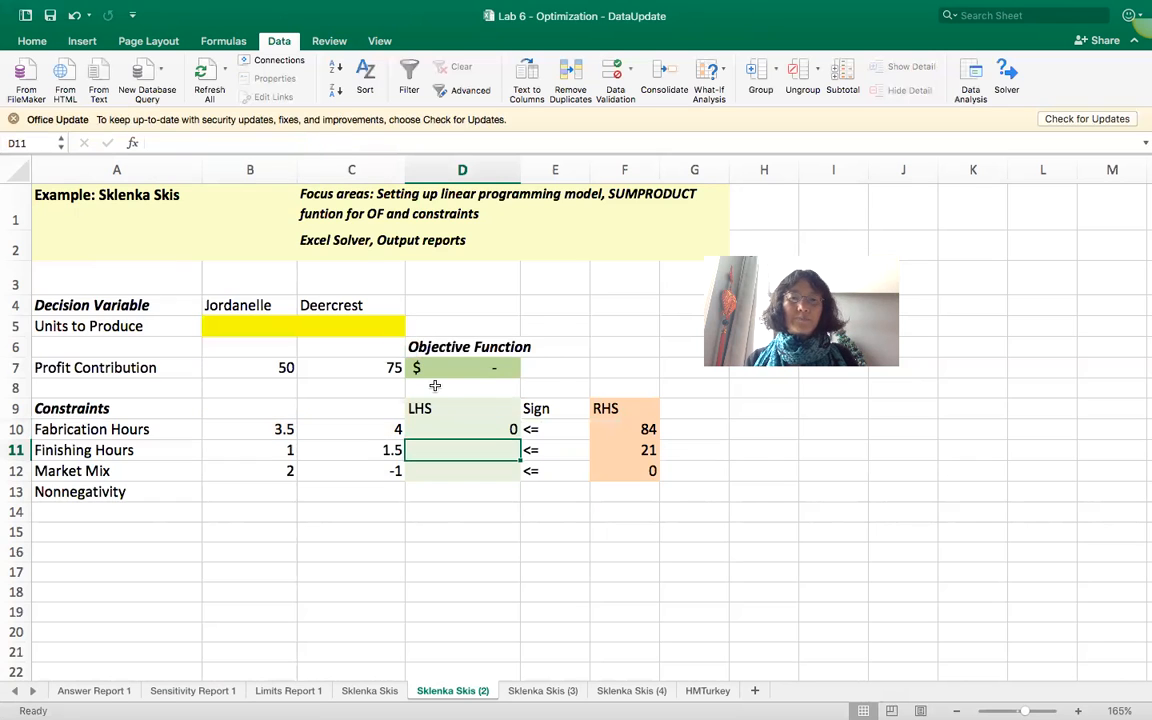
{"action": "left_click", "coordinate": [483, 438]}
{"action": "left_click_drag", "start_coordinate": [519, 439], "coordinate": [517, 476]}
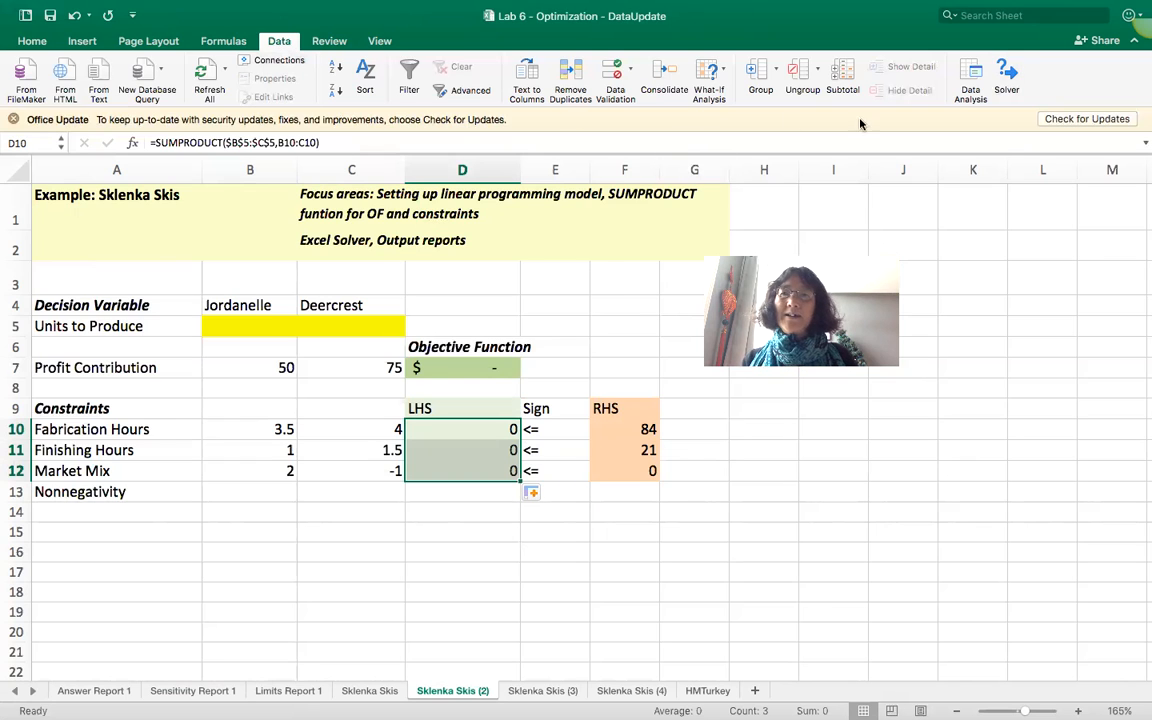
Bring up the Solver parameters and delete both existing constraints.
{"action": "left_click", "coordinate": [1006, 78]}
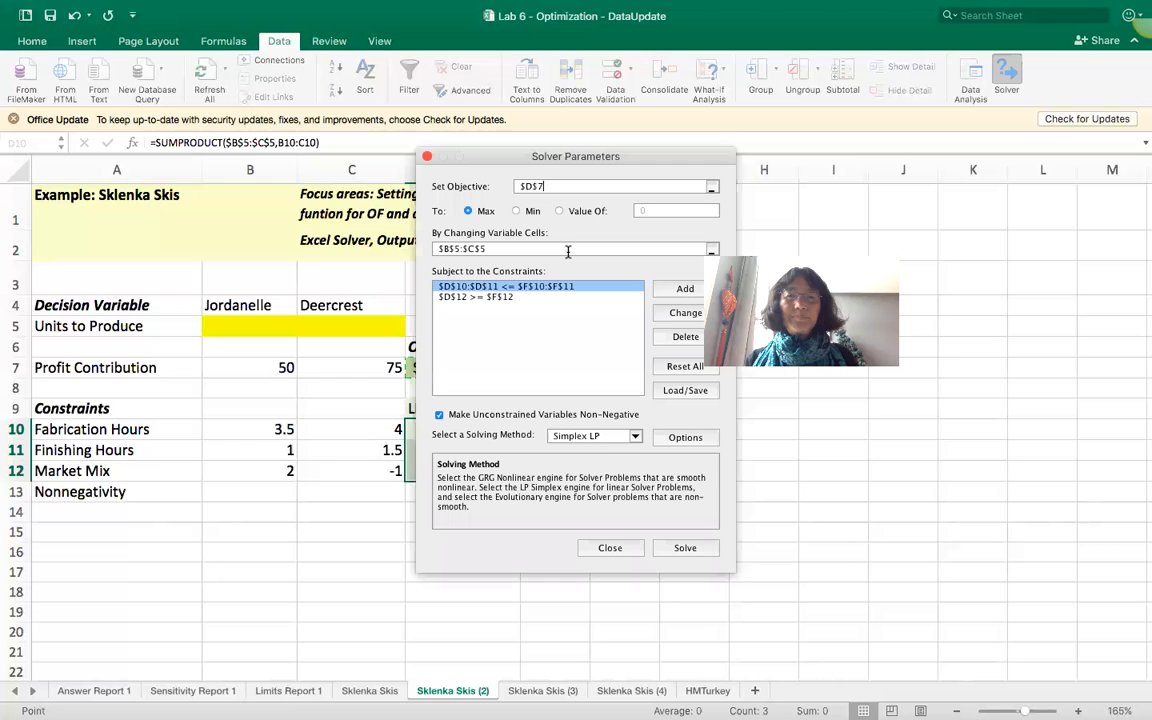
{"action": "left_click_drag", "start_coordinate": [517, 163], "coordinate": [666, 399]}
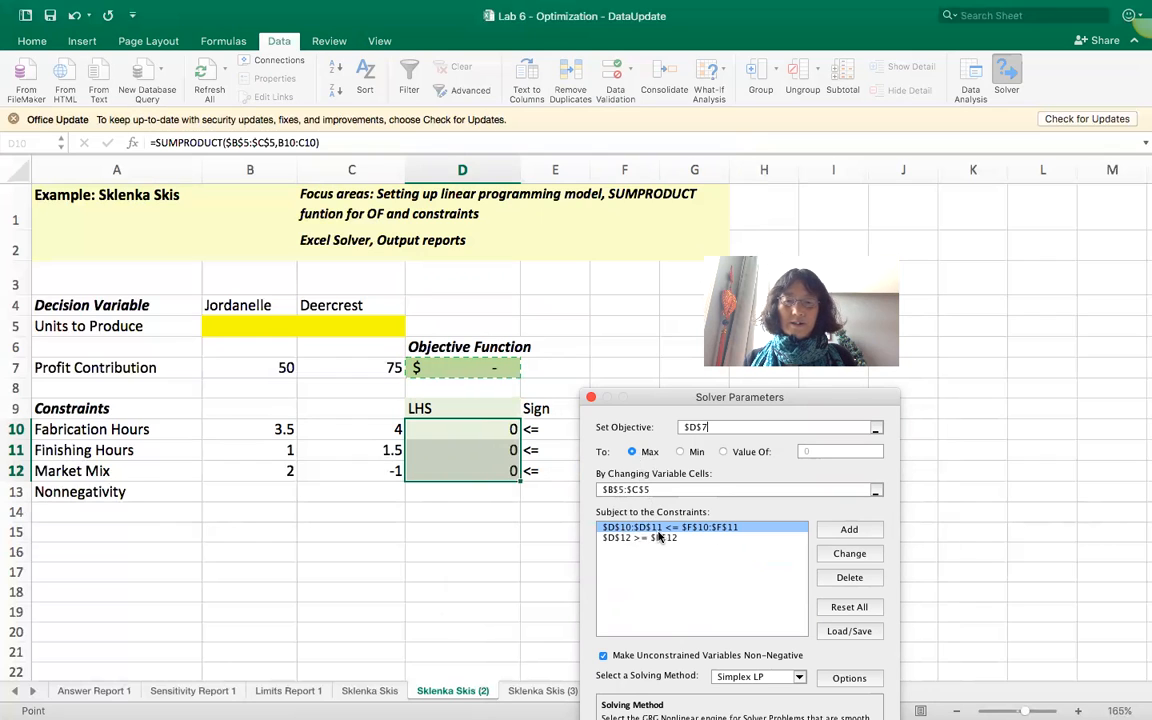
{"action": "left_click", "coordinate": [842, 579]}
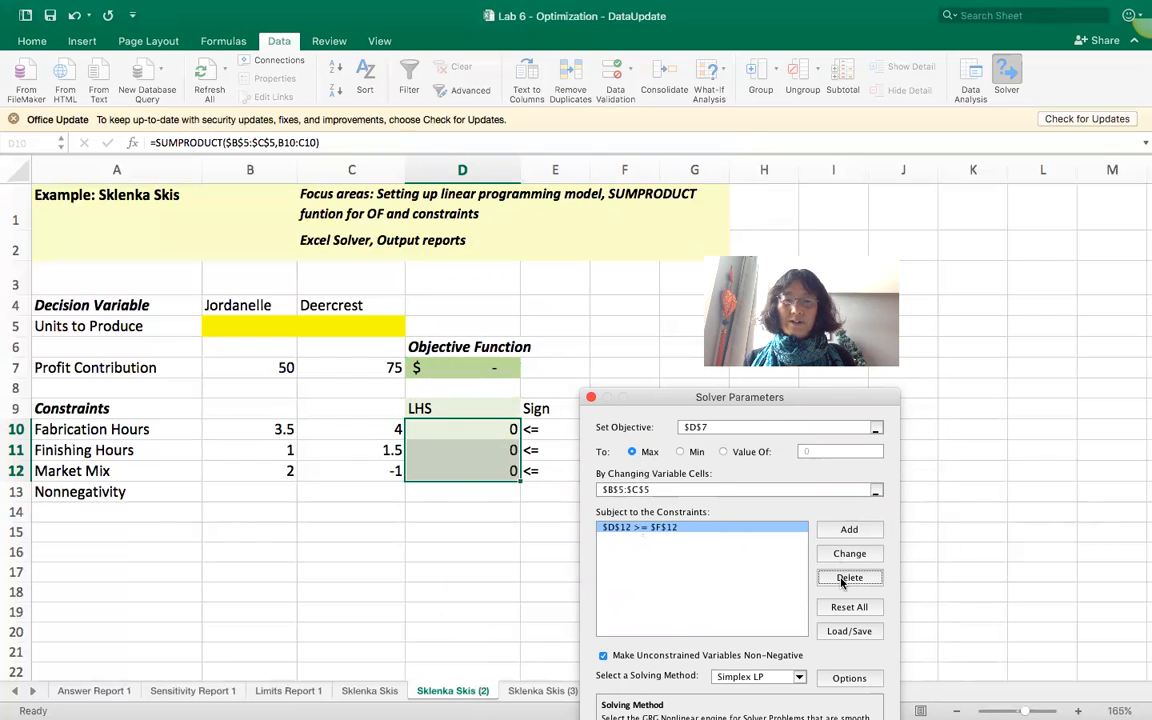
{"action": "left_click", "coordinate": [849, 578]}
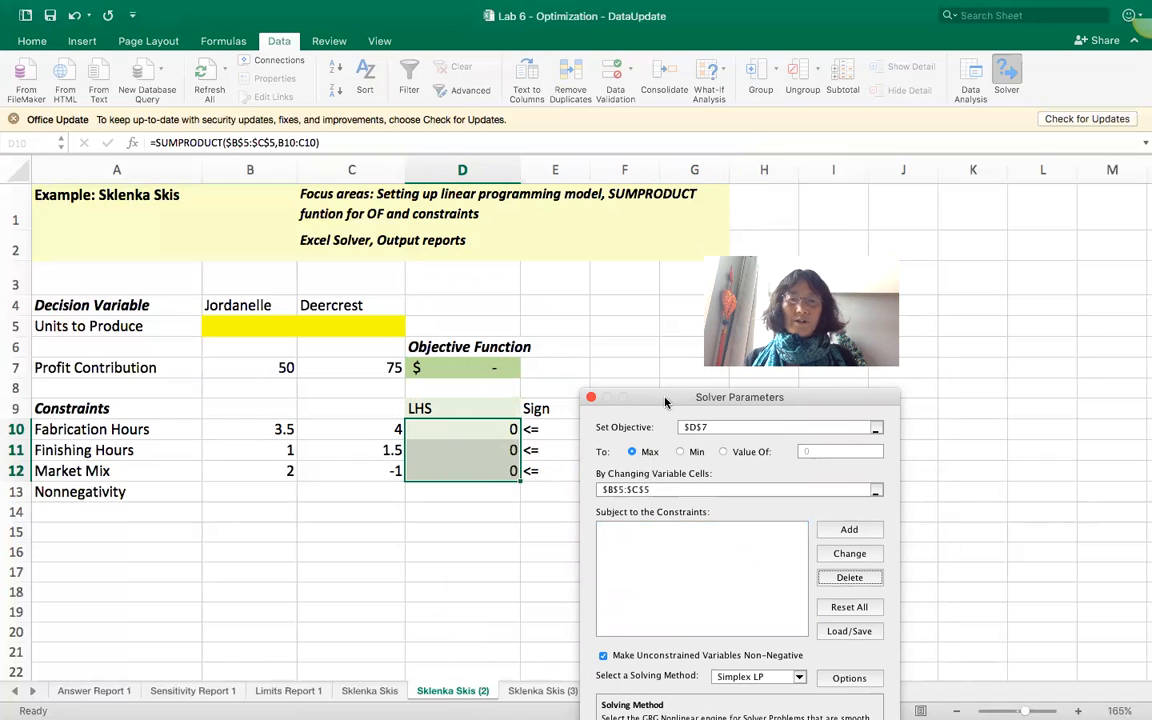
Add the Solver constraint $D$10:$D$12 <= $F$10:$F$12.
{"action": "left_click_drag", "start_coordinate": [664, 402], "coordinate": [705, 408]}
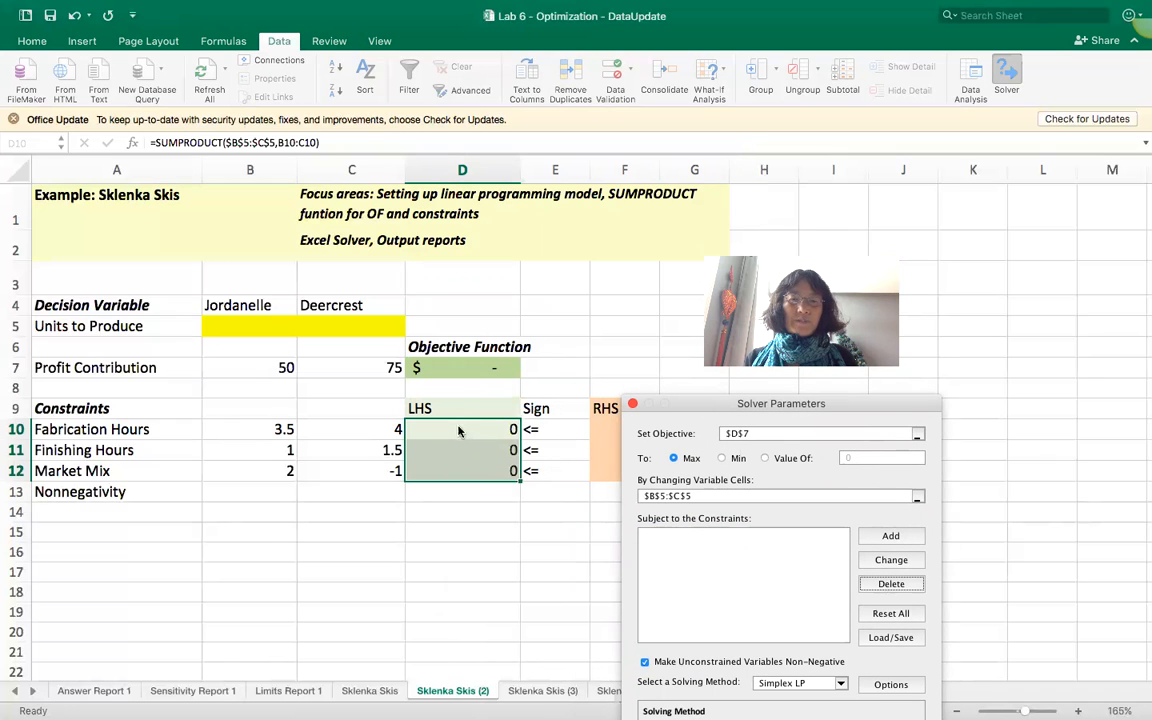
{"action": "left_click", "coordinate": [889, 536]}
{"action": "left_click_drag", "start_coordinate": [508, 315], "coordinate": [502, 268]}
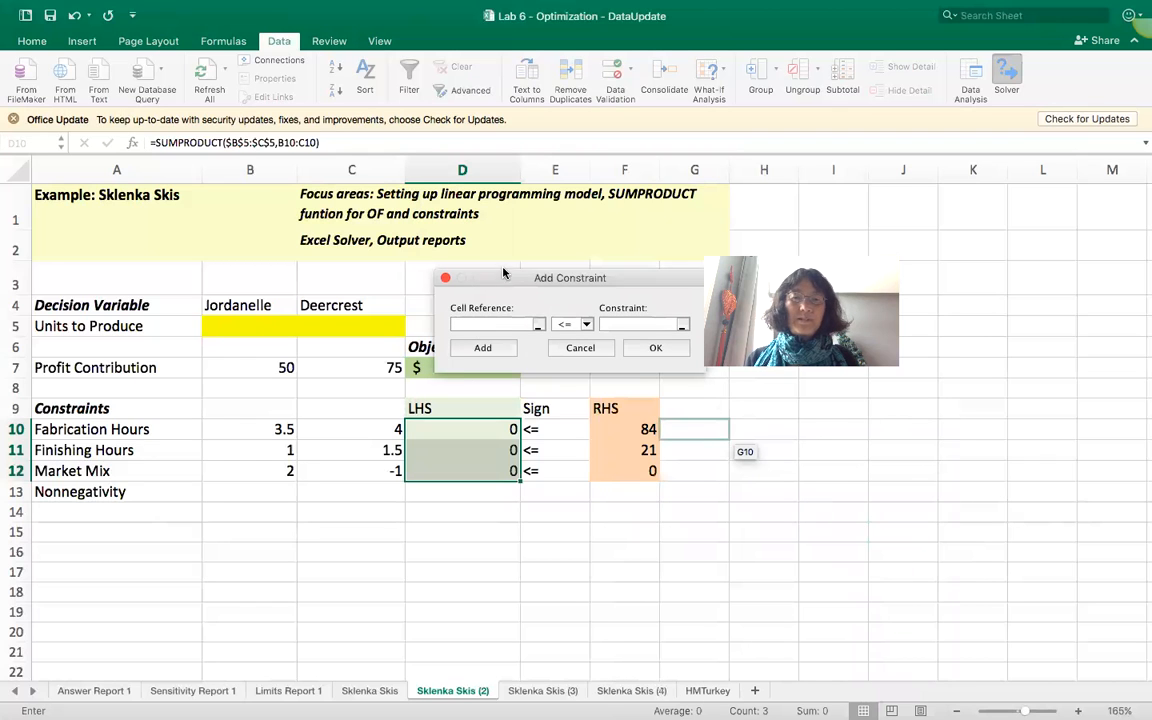
{"action": "left_click_drag", "start_coordinate": [452, 432], "coordinate": [435, 472]}
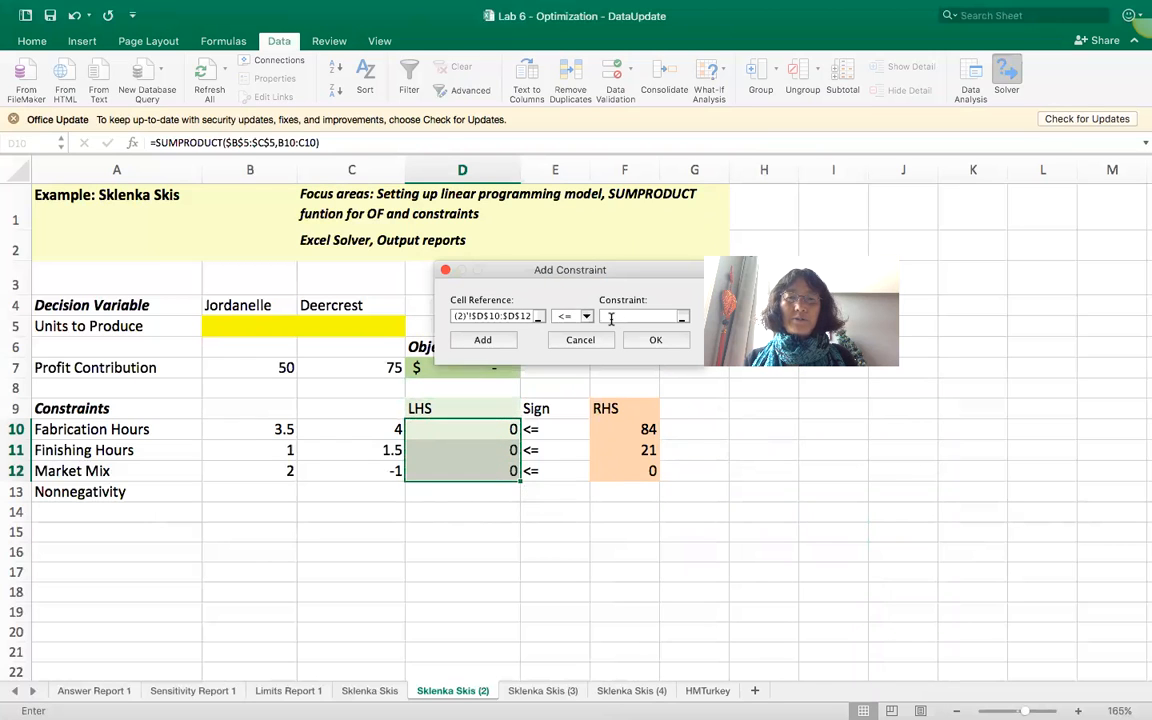
{"action": "left_click_drag", "start_coordinate": [642, 430], "coordinate": [632, 470]}
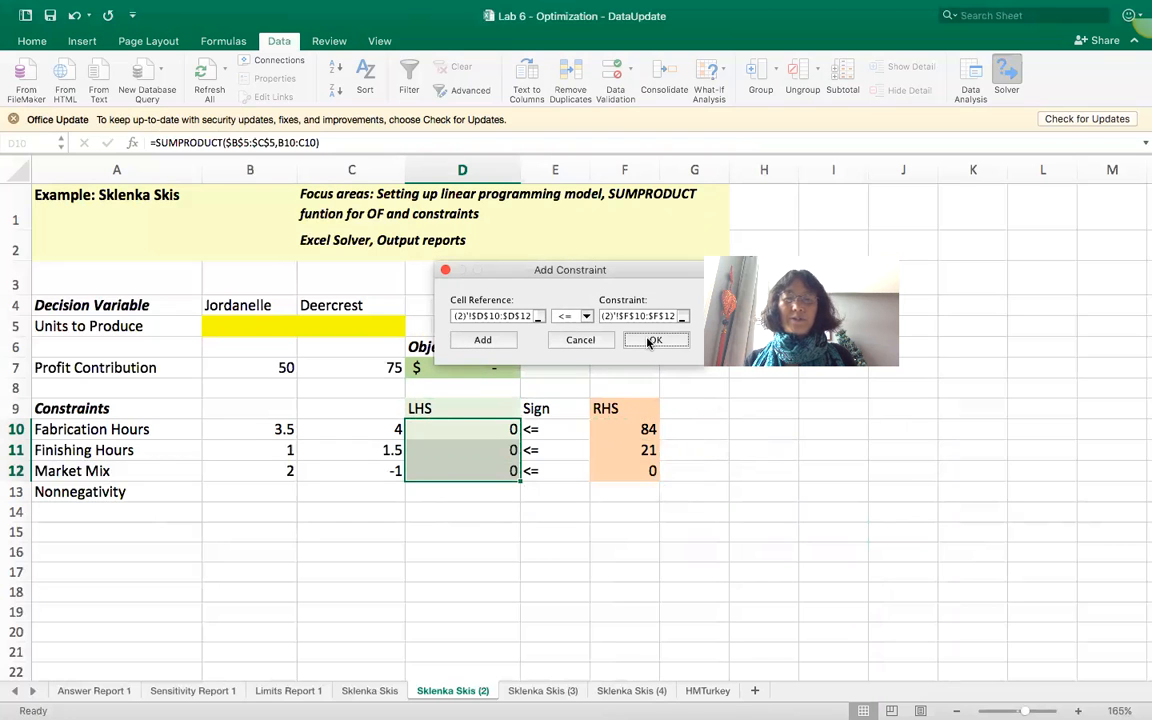
{"action": "left_click", "coordinate": [652, 341]}
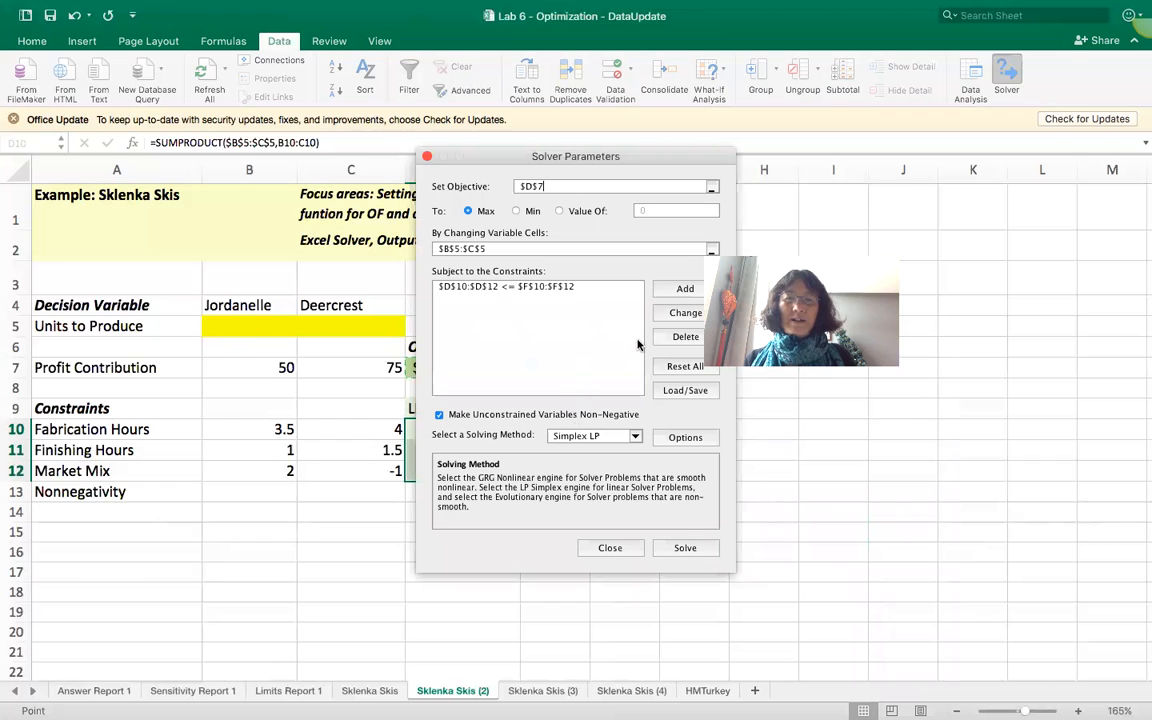
Solve the model, keep the Solver solution, and check the units to produce and the objective value.
{"action": "left_click", "coordinate": [687, 549]}
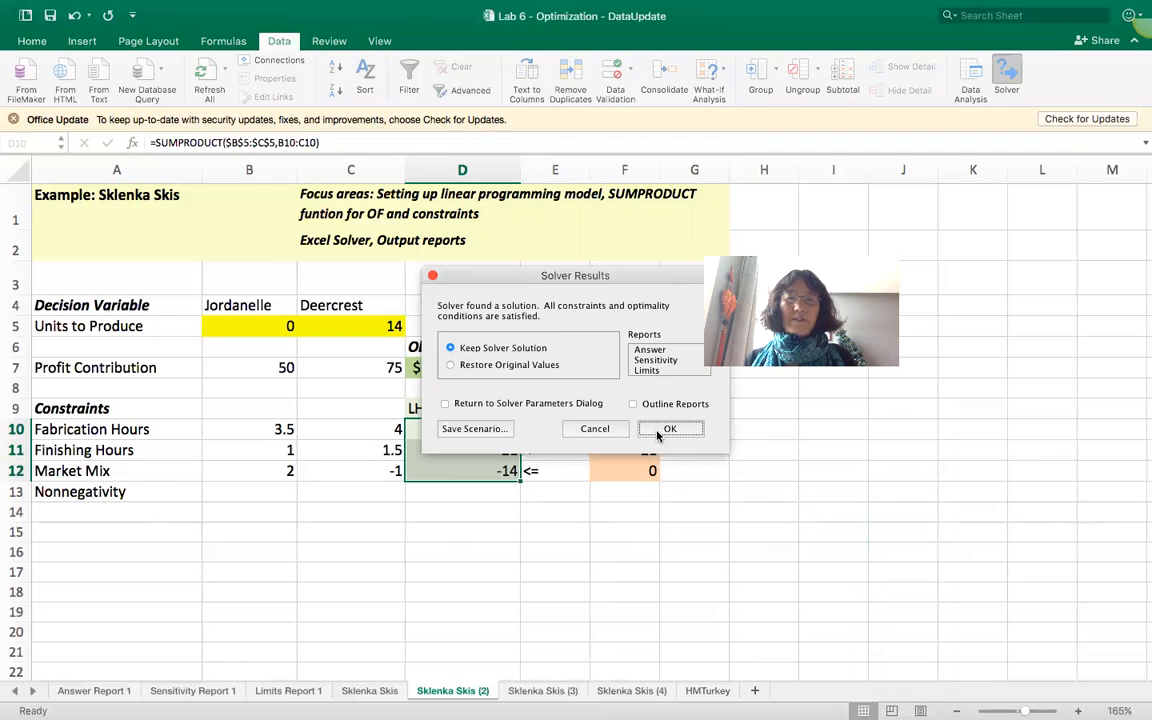
{"action": "left_click_drag", "start_coordinate": [490, 284], "coordinate": [450, 482]}
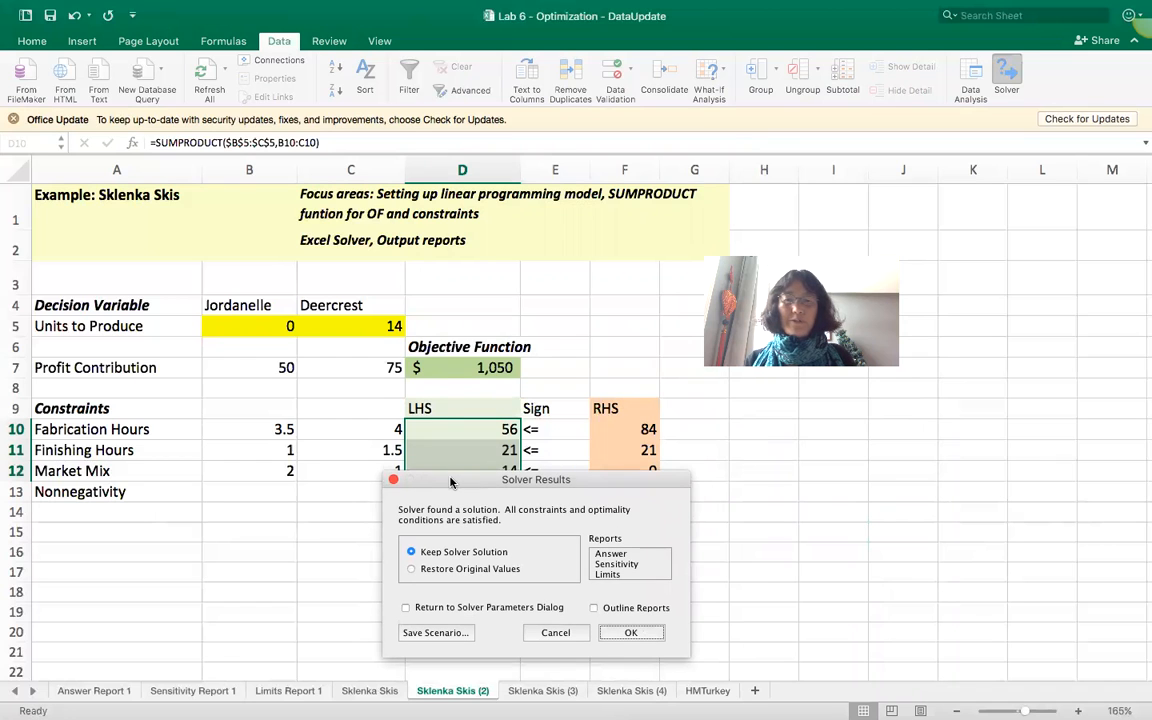
{"action": "left_click", "coordinate": [631, 632]}
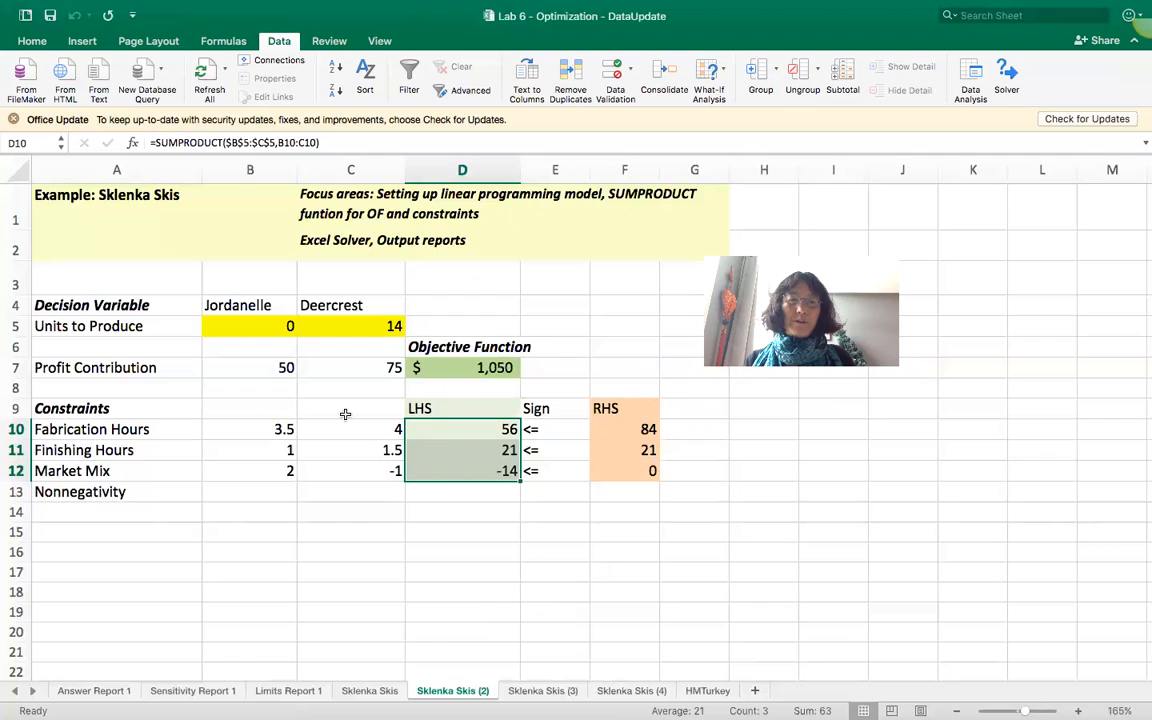
{"action": "left_click_drag", "start_coordinate": [250, 327], "coordinate": [353, 328]}
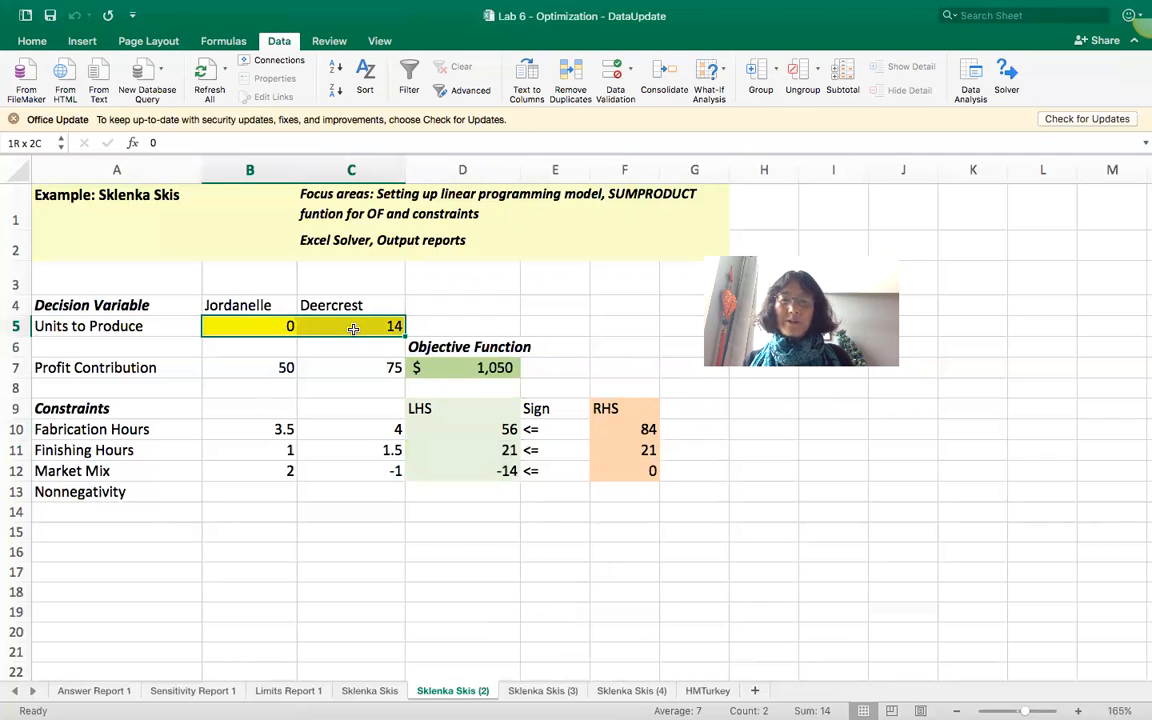
{"action": "left_click", "coordinate": [457, 370]}
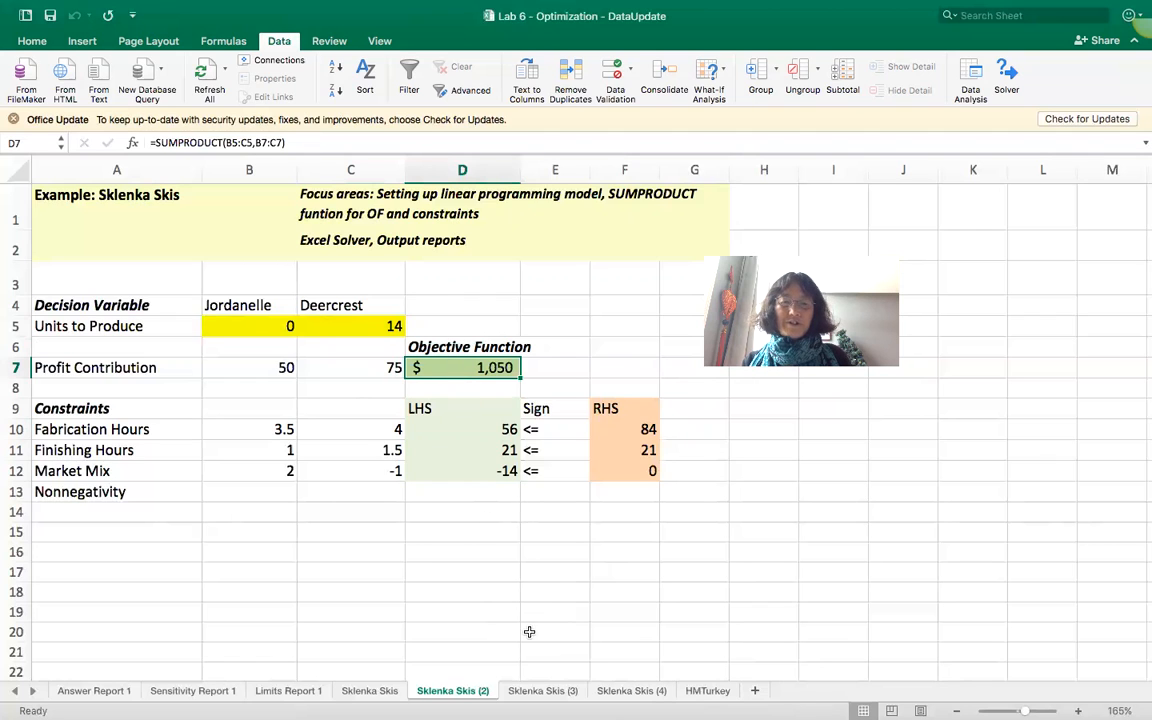
Switch to the Sklenka Skis (3) sheet and check the Market Mix coefficients in B12:C12.
{"action": "left_click", "coordinate": [548, 692]}
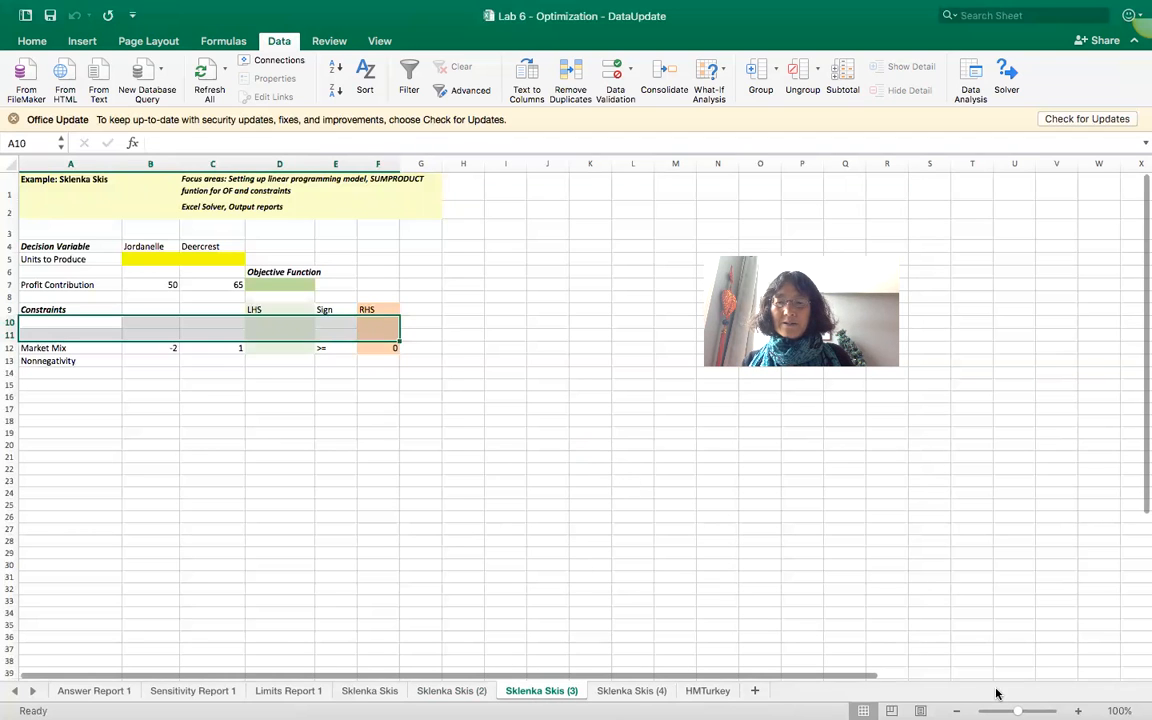
{"action": "scroll", "coordinate": [576, 420], "scroll_direction": "up", "scroll_amount": 5}
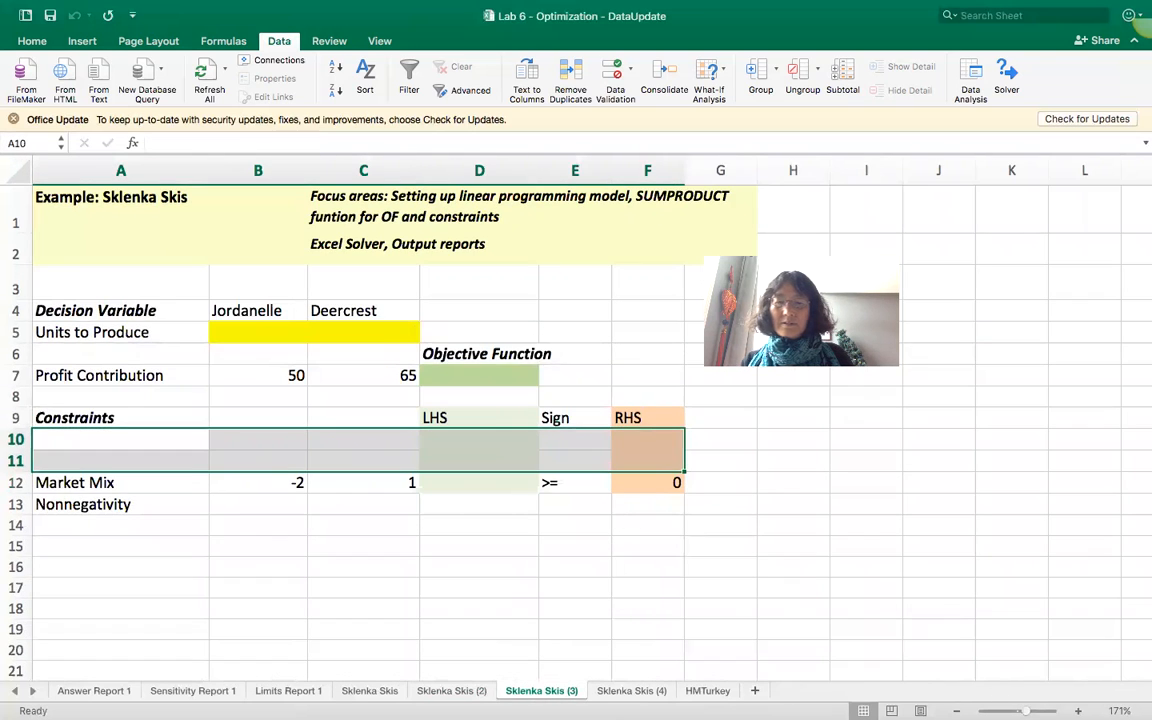
{"action": "scroll", "coordinate": [576, 420], "scroll_direction": "up", "scroll_amount": 1}
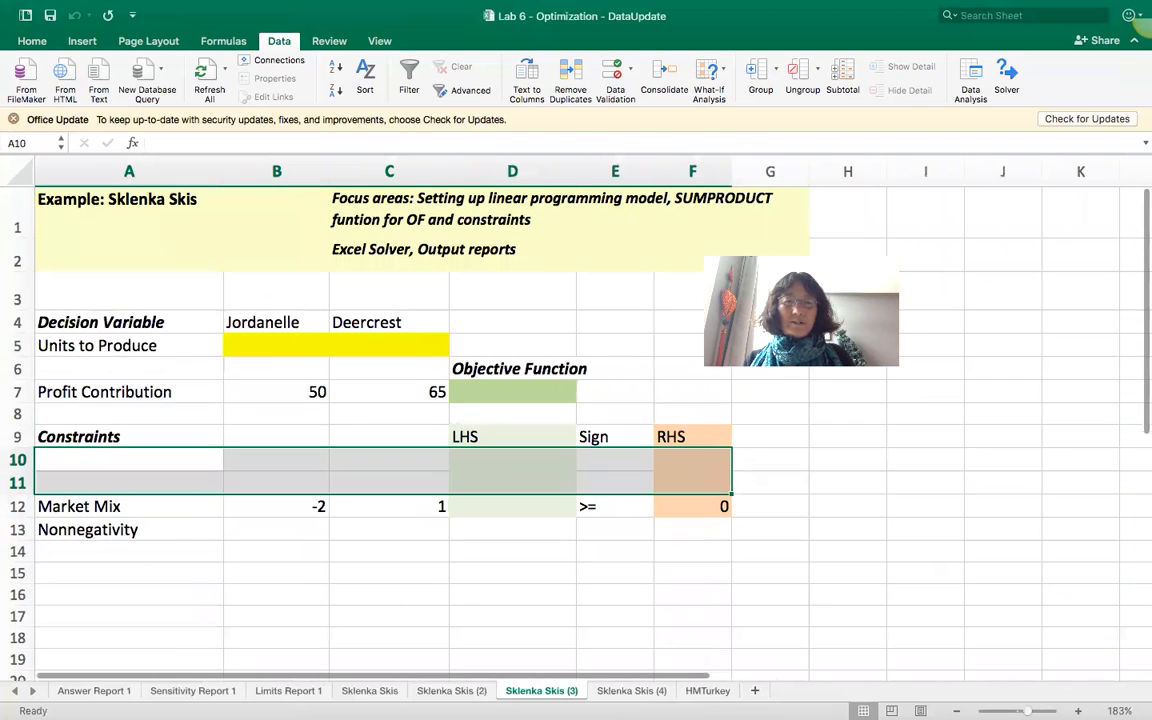
{"action": "left_click", "coordinate": [1078, 711]}
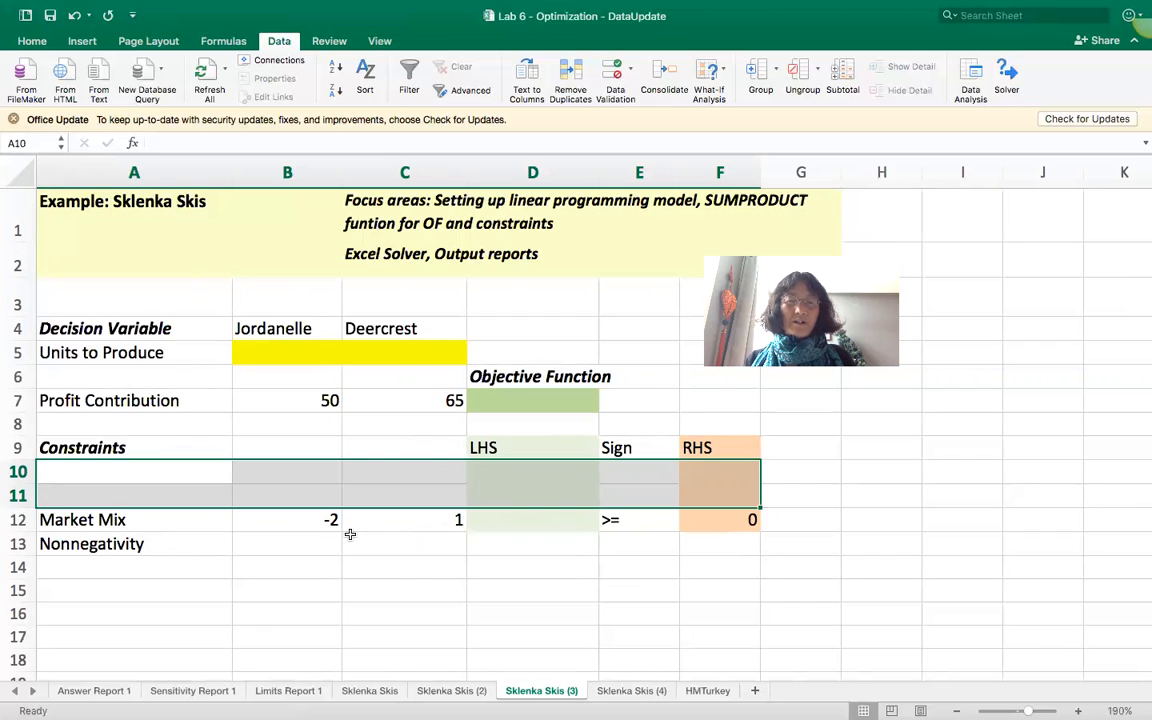
{"action": "left_click_drag", "start_coordinate": [307, 521], "coordinate": [431, 521]}
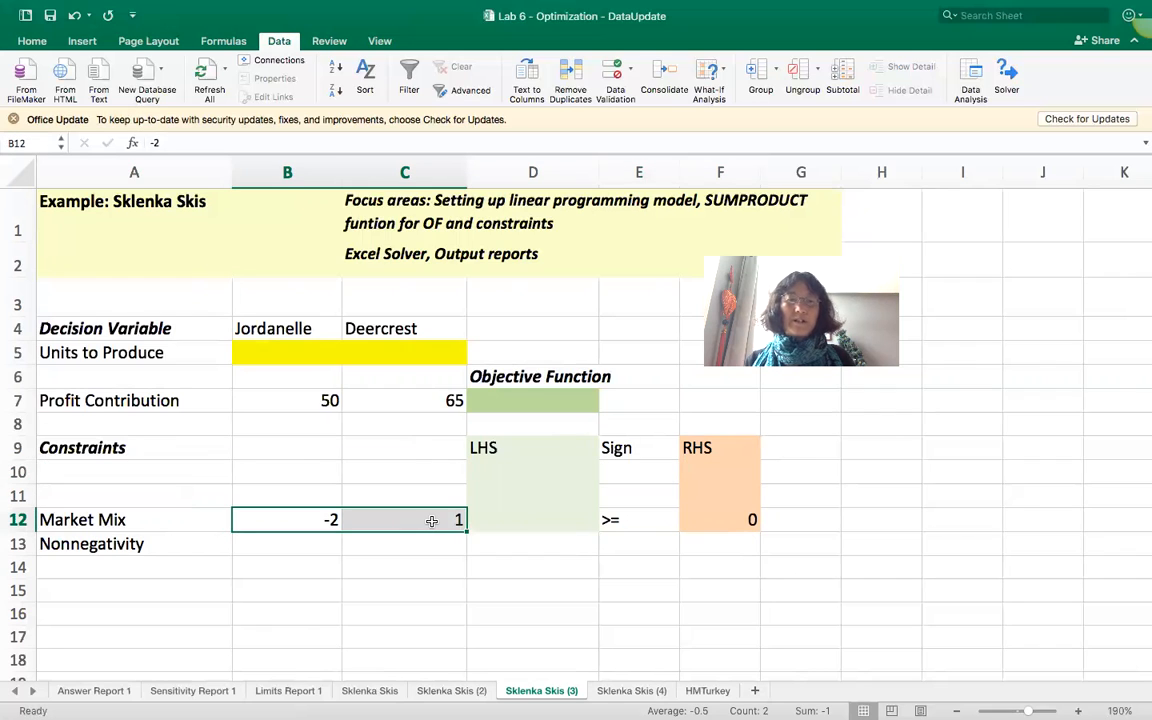
Start a SUMPRODUCT formula in the objective function cell D7 with B5:C5 as the first array.
{"action": "left_click", "coordinate": [511, 401]}
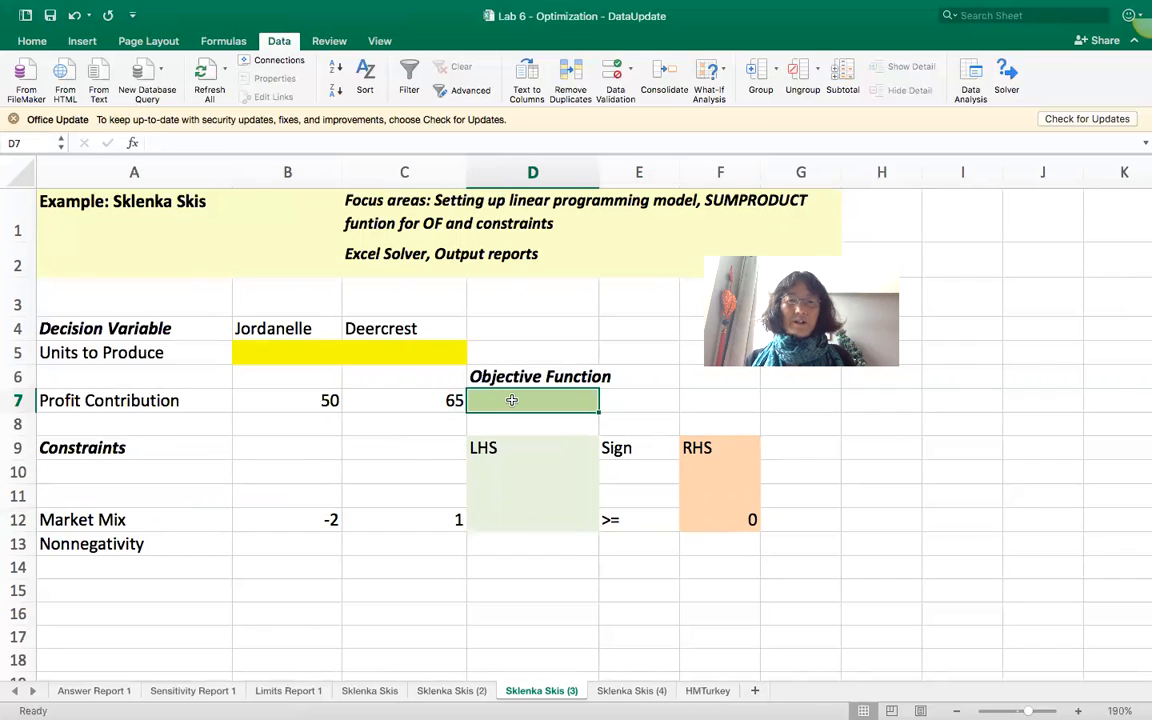
{"action": "type", "text": "=sum"}
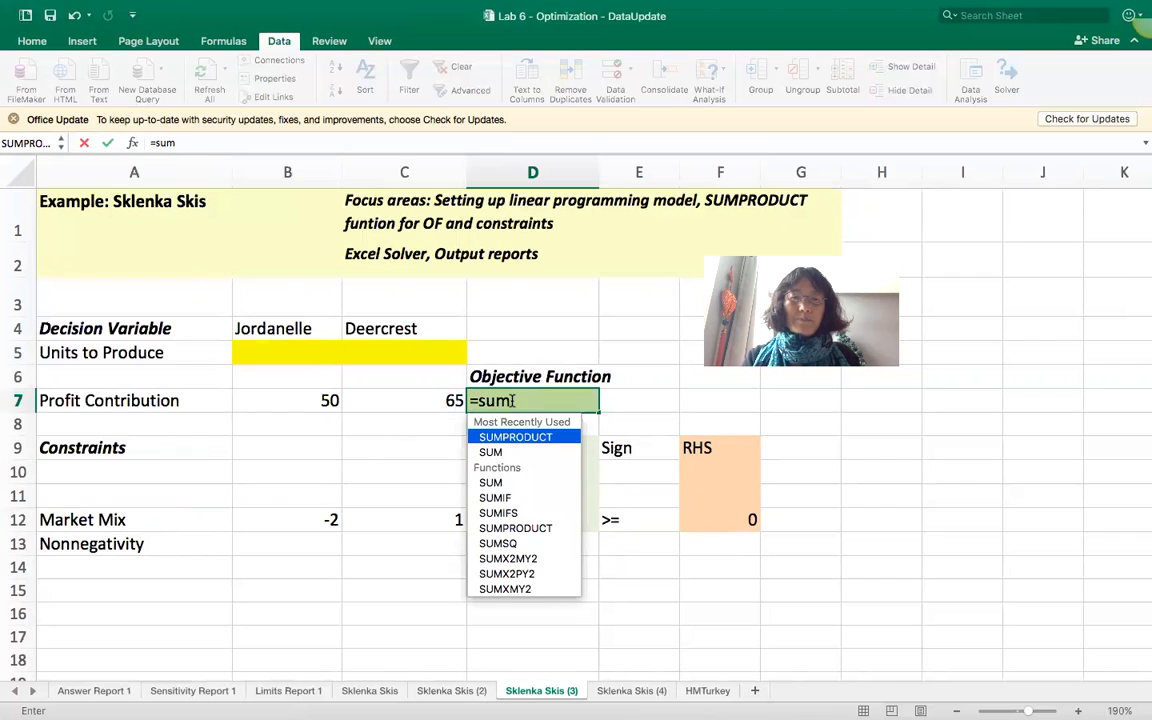
{"action": "type", "text": "product("}
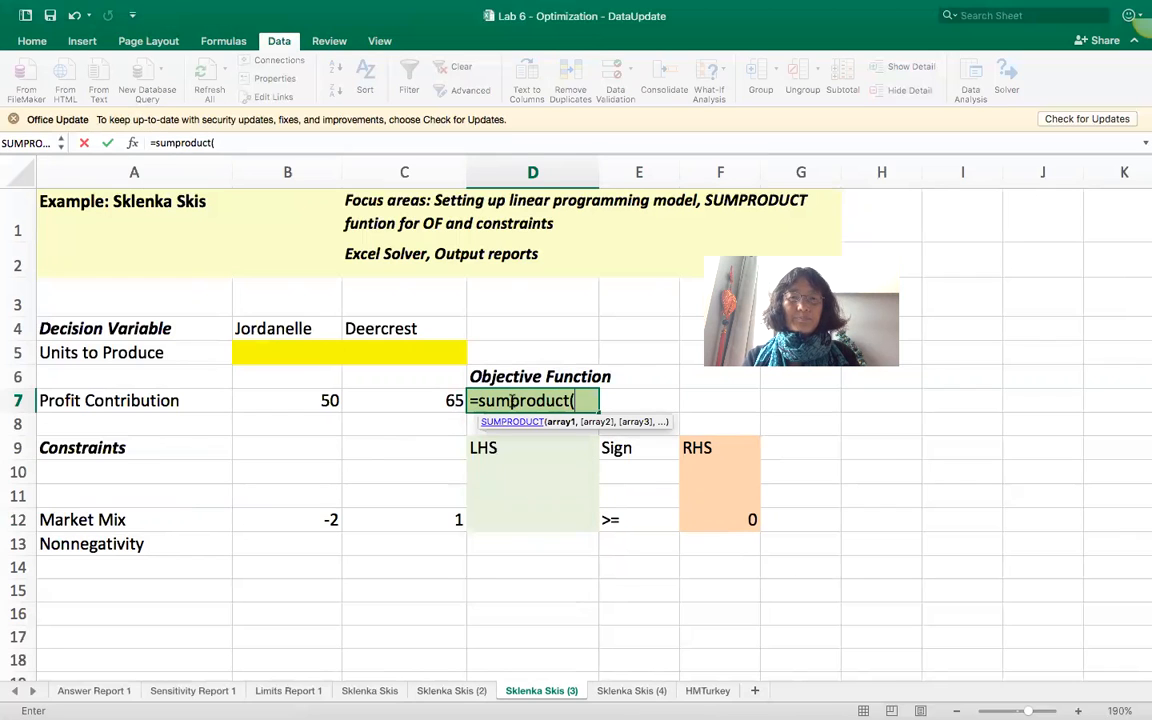
{"action": "left_click_drag", "start_coordinate": [288, 350], "coordinate": [375, 350]}
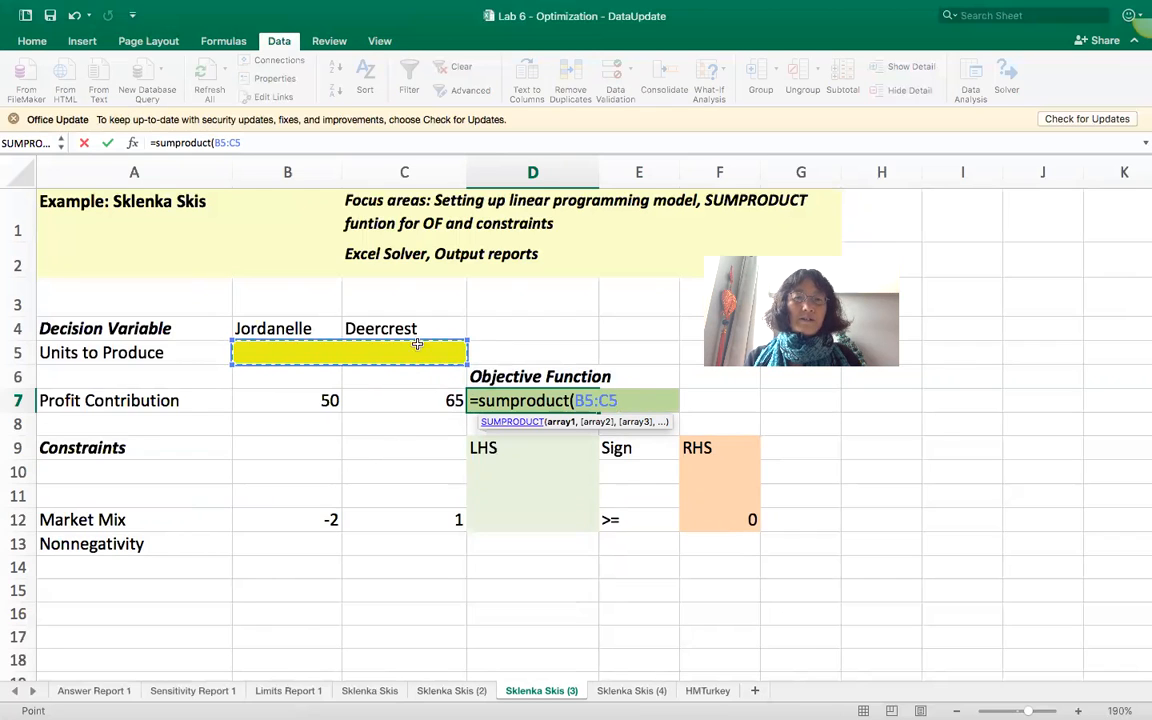
Add dollar signs to the first array of the D7 formula, making it $$B5:$C$5.
{"action": "left_click", "coordinate": [574, 401]}
{"action": "type", "text": "$"}
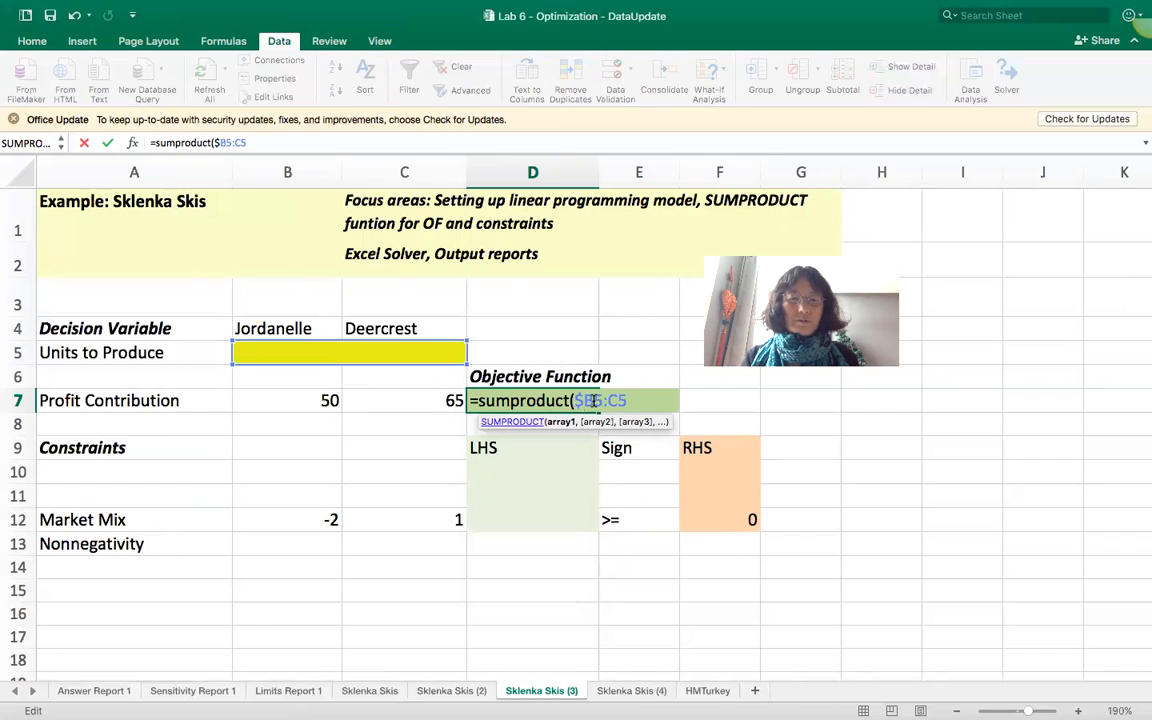
{"action": "type", "text": "$"}
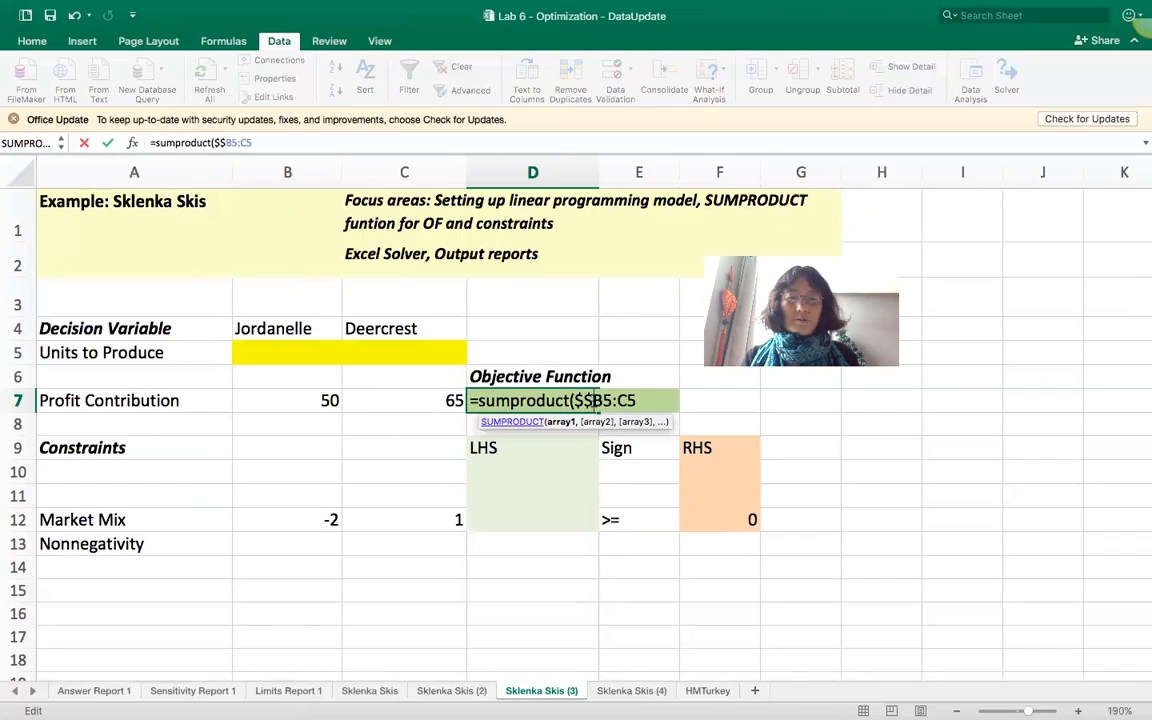
{"action": "left_click", "coordinate": [618, 401]}
{"action": "type", "text": "$"}
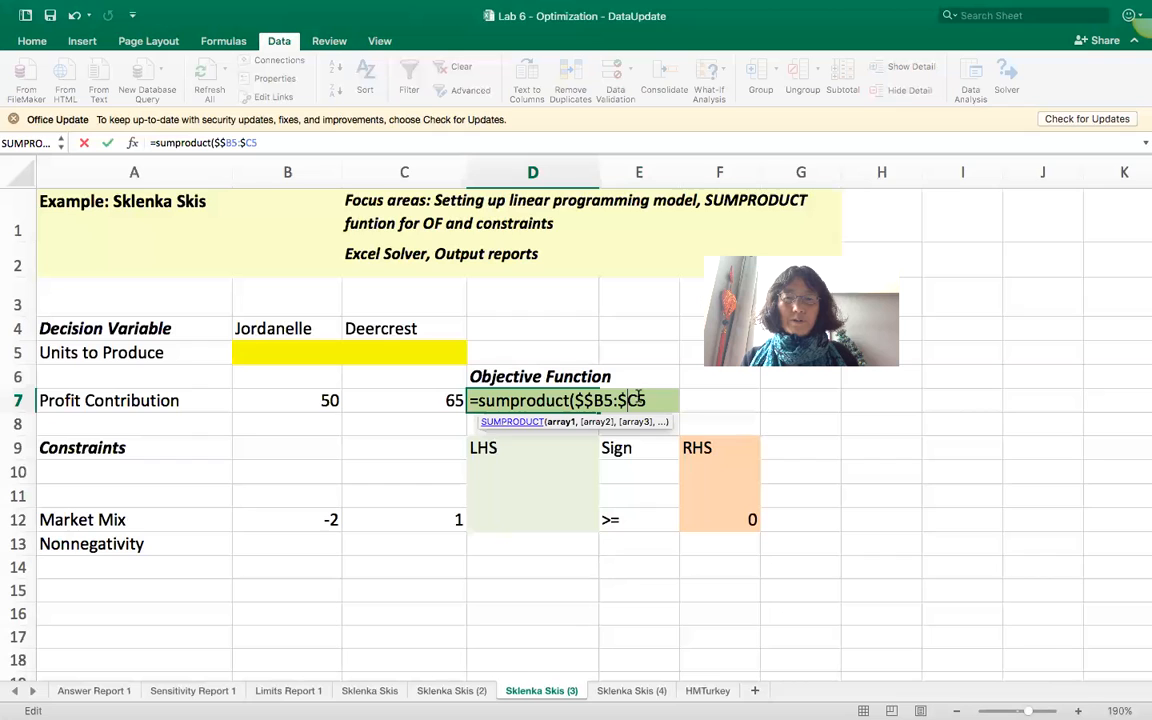
{"action": "left_click", "coordinate": [637, 400]}
{"action": "type", "text": "$"}
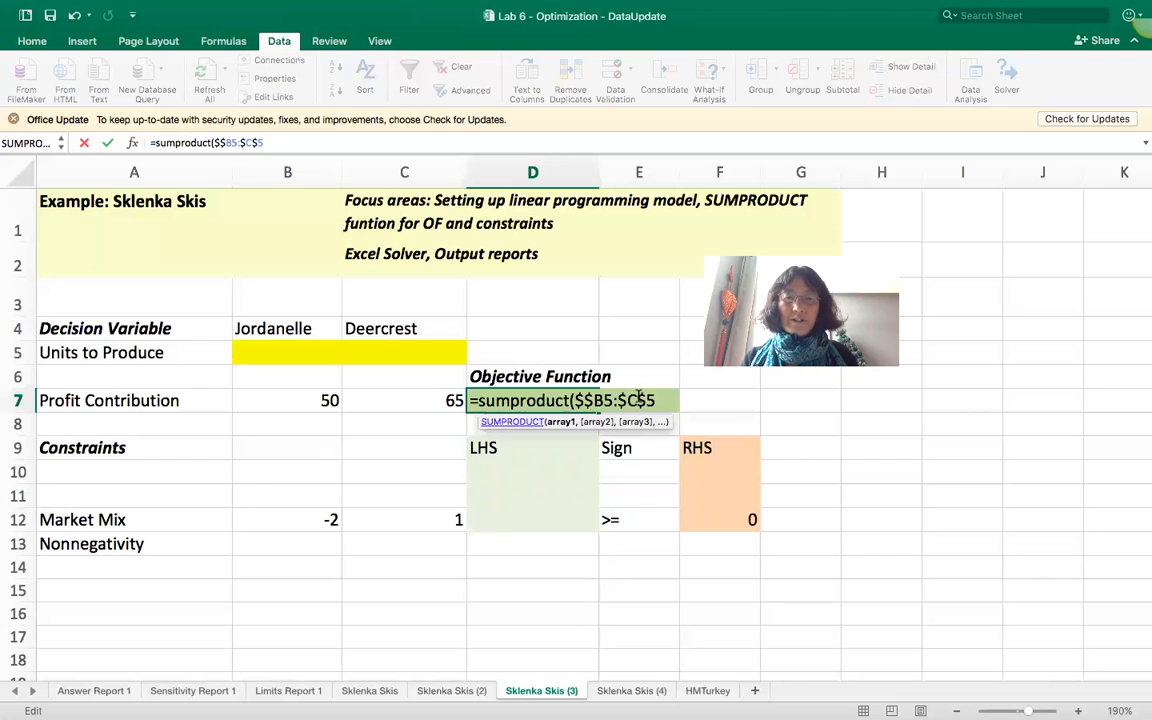
Complete the D7 formula with B7:C7 as the second array and accept the proposed correction =SUMPRODUCT($B5:$C$5,B7:C7).
{"action": "left_click", "coordinate": [658, 400]}
{"action": "type", "text": ","}
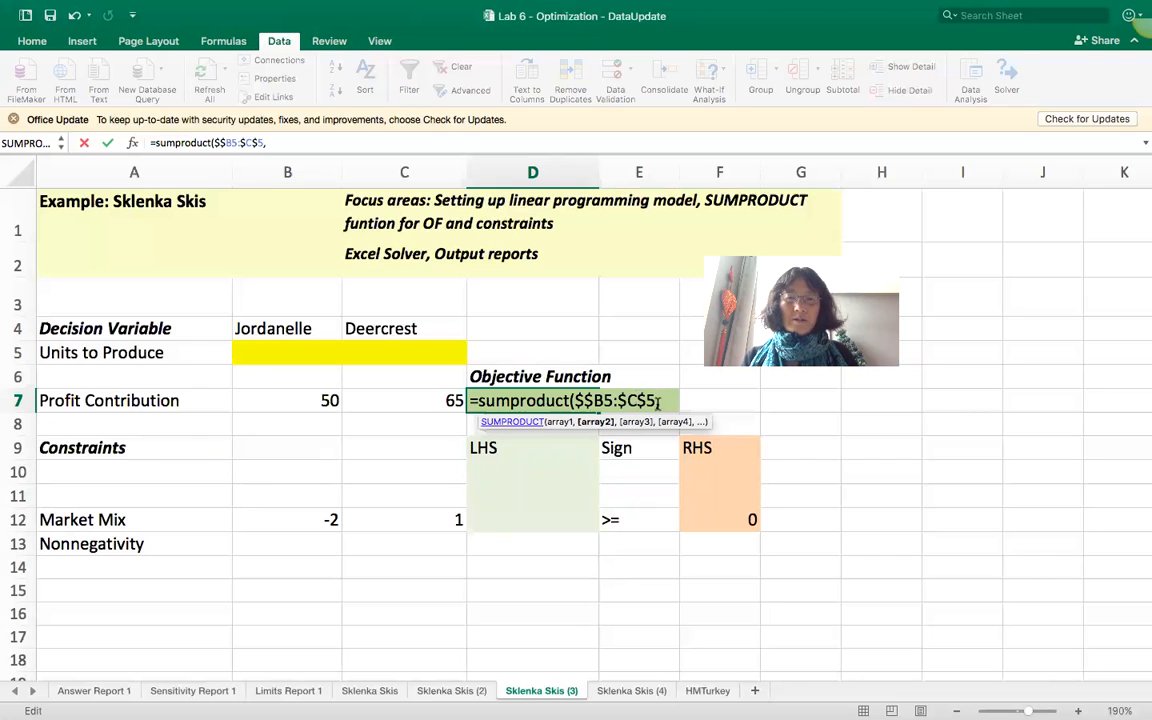
{"action": "left_click_drag", "start_coordinate": [301, 410], "coordinate": [398, 401]}
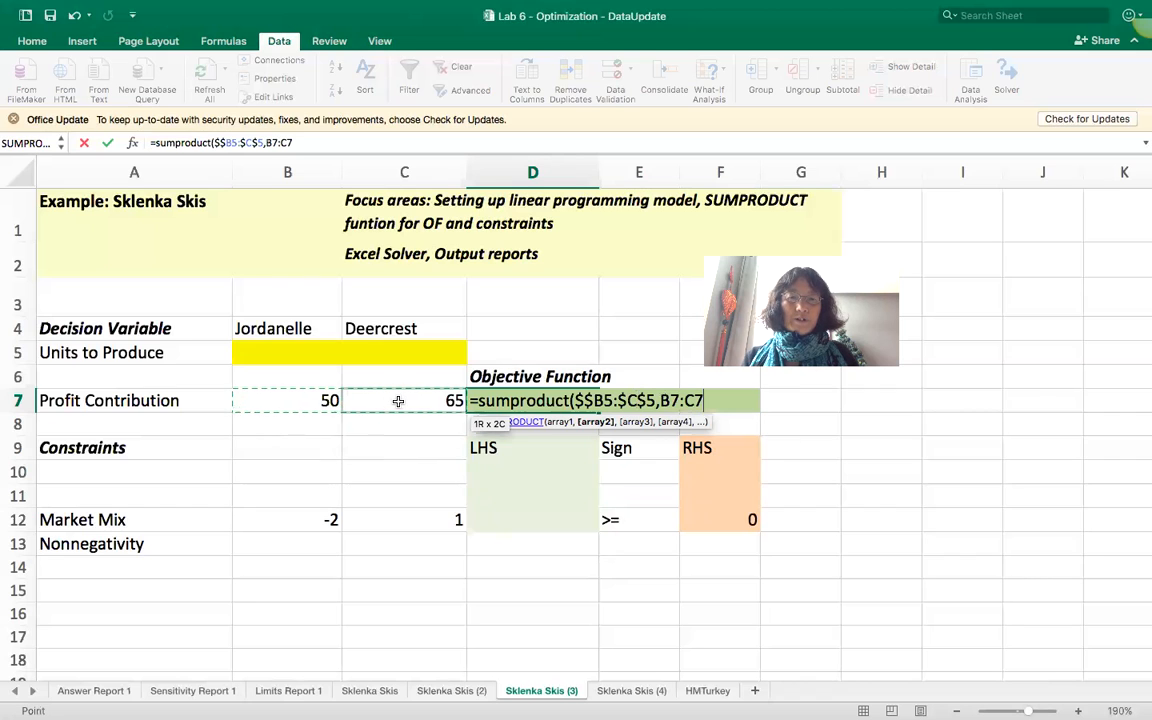
{"action": "type", "text": ")"}
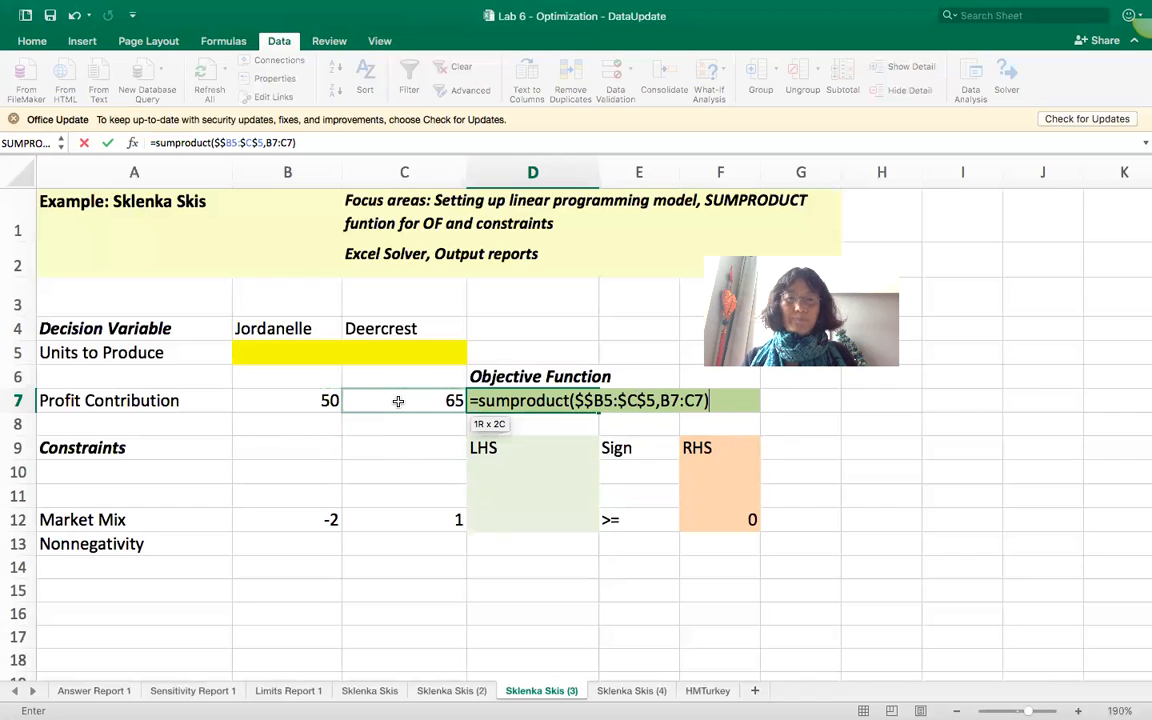
{"action": "key", "text": "Return"}
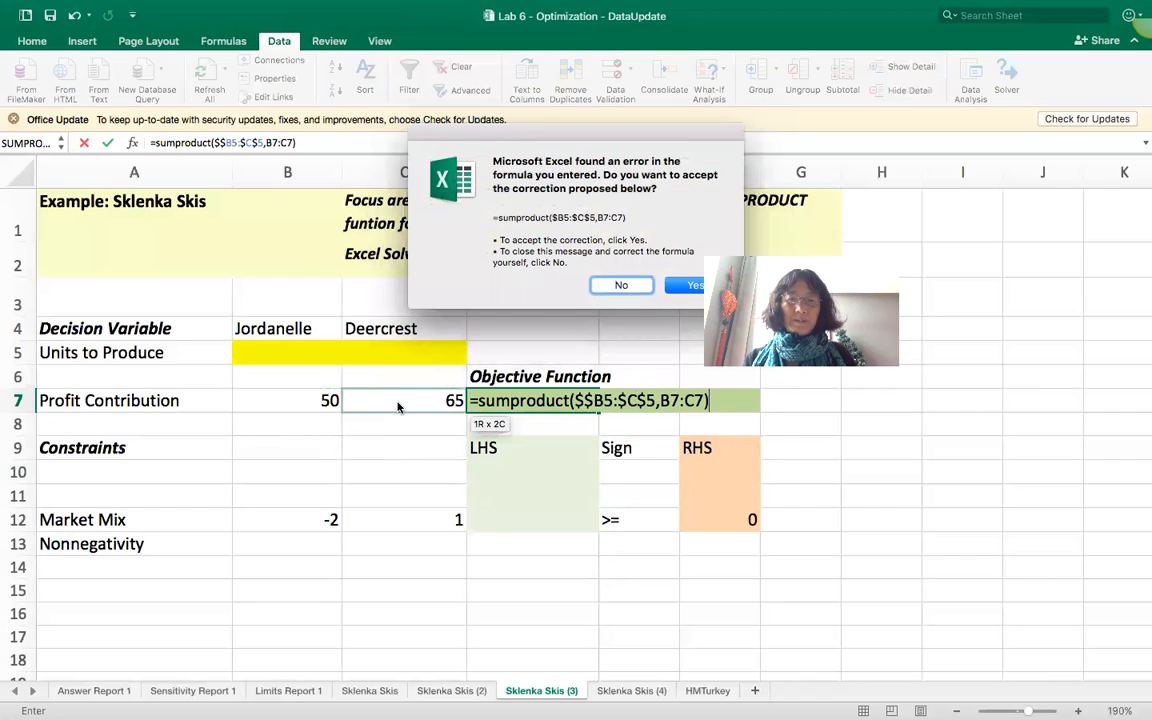
{"action": "left_click", "coordinate": [690, 285]}
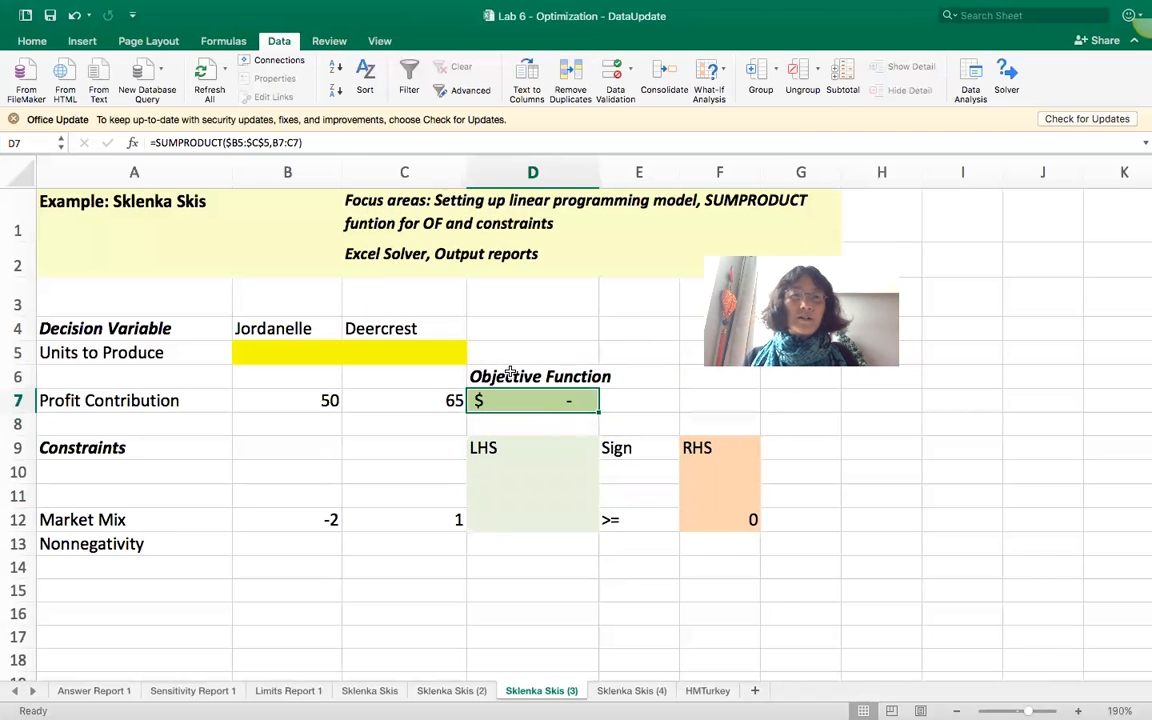
Correct the objective function formula in D7 to =SUMPRODUCT($B$5:$C$5,B7:C7) so its first array is fully absolute.
{"action": "left_click", "coordinate": [238, 142]}
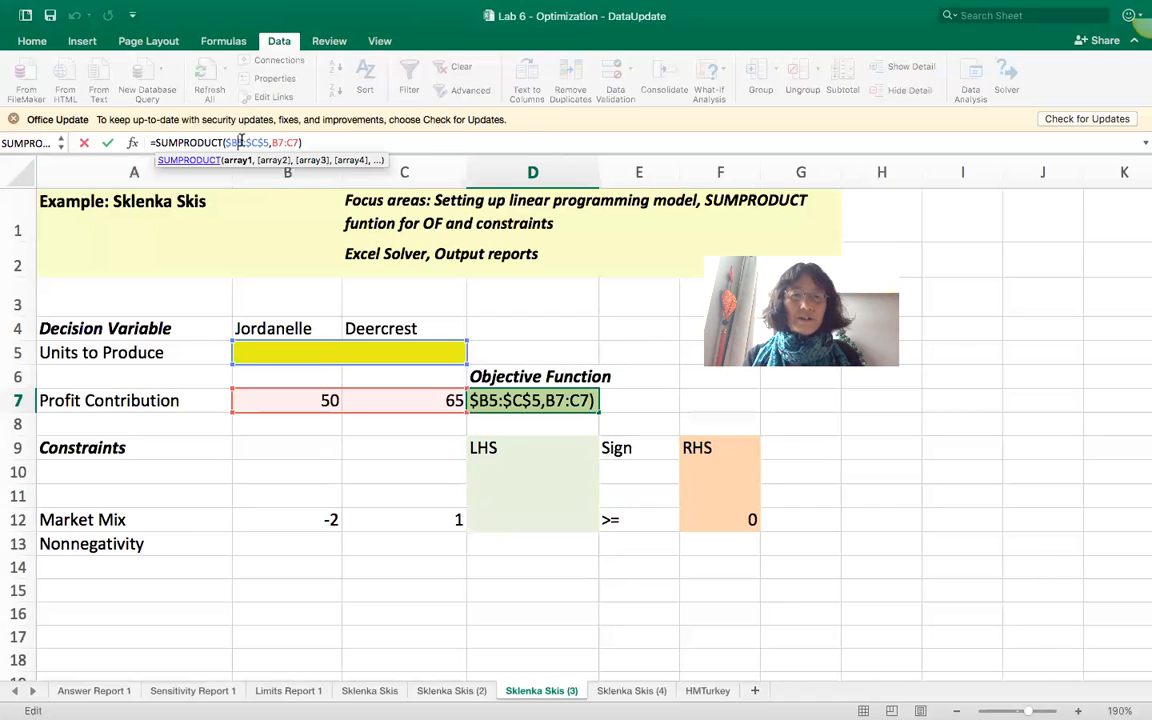
{"action": "type", "text": "$"}
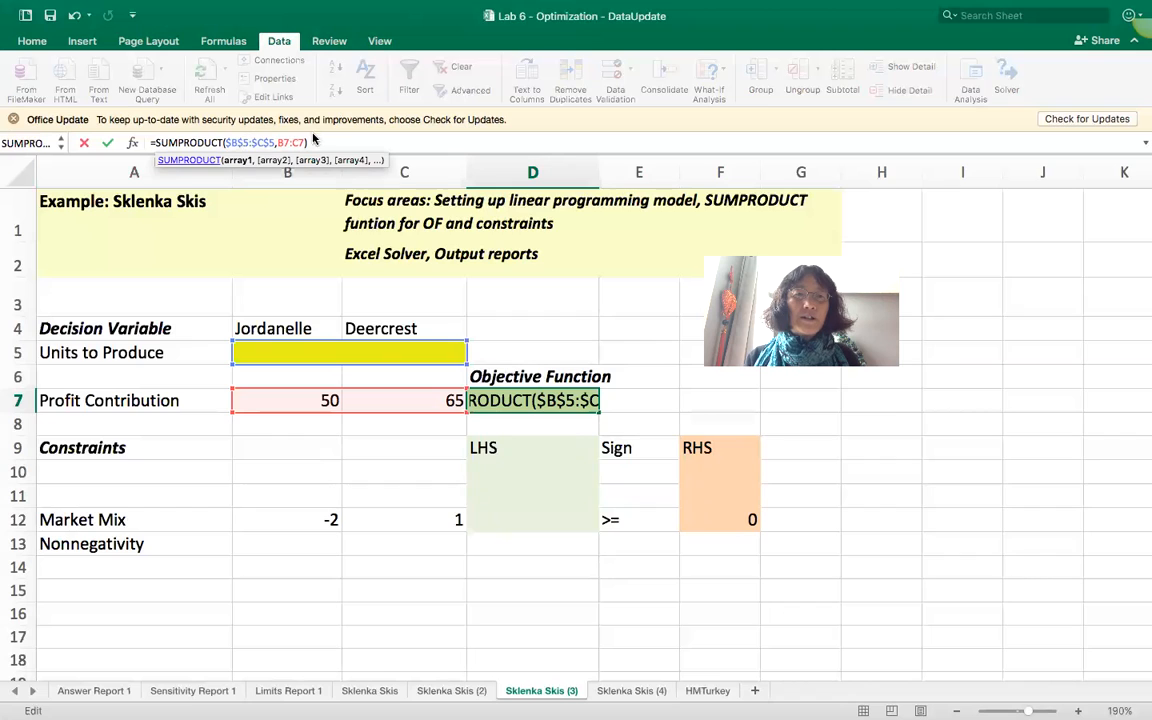
{"action": "left_click", "coordinate": [330, 142]}
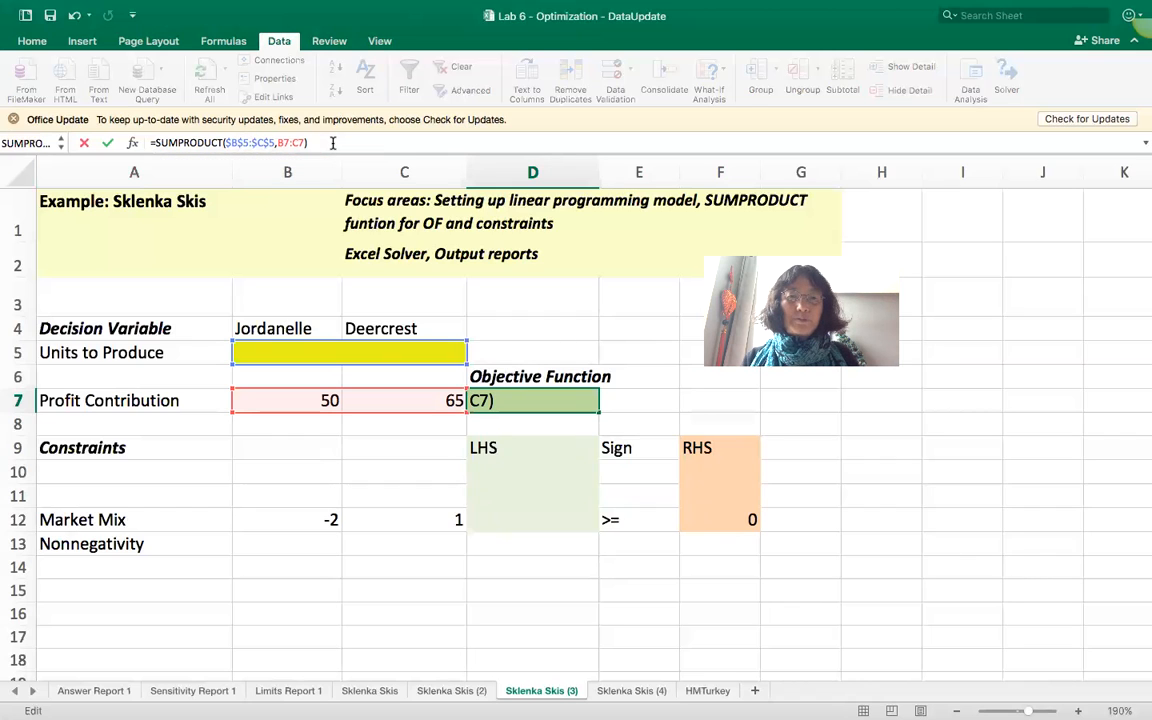
{"action": "key", "text": "Return"}
{"action": "left_click", "coordinate": [506, 398]}
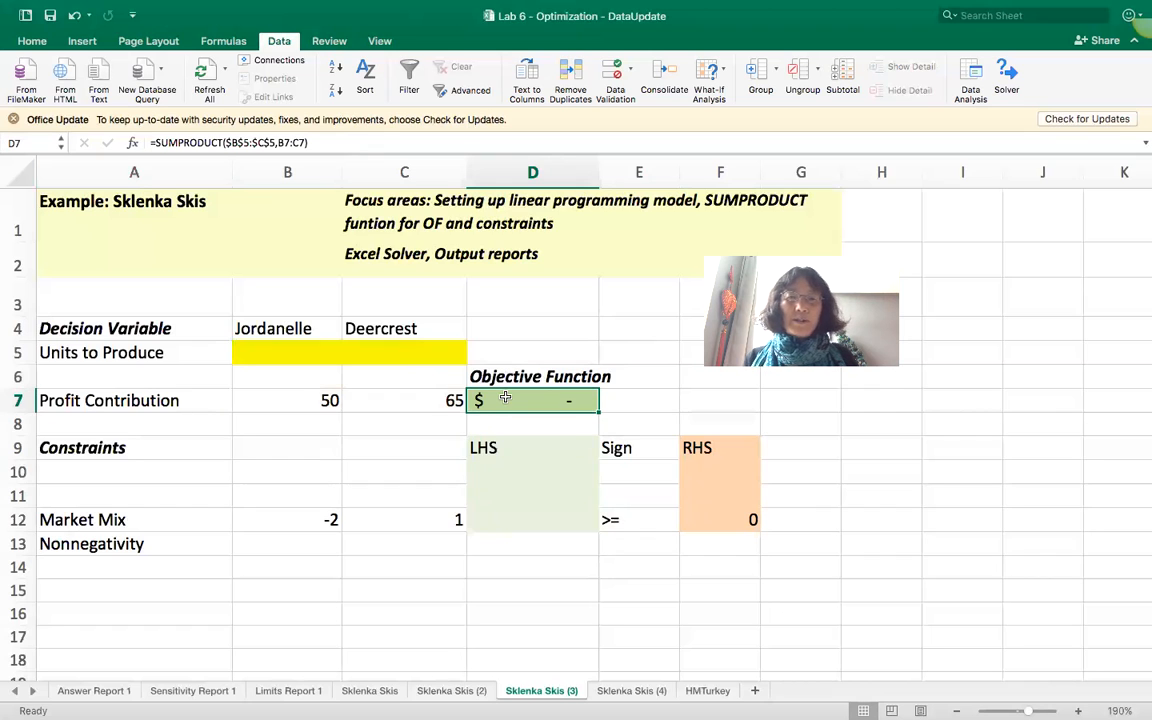
Enter =SUMPRODUCT(B5:C5,B12:C12) in D12 as the left-hand side of the Market Mix constraint.
{"action": "left_click", "coordinate": [507, 517]}
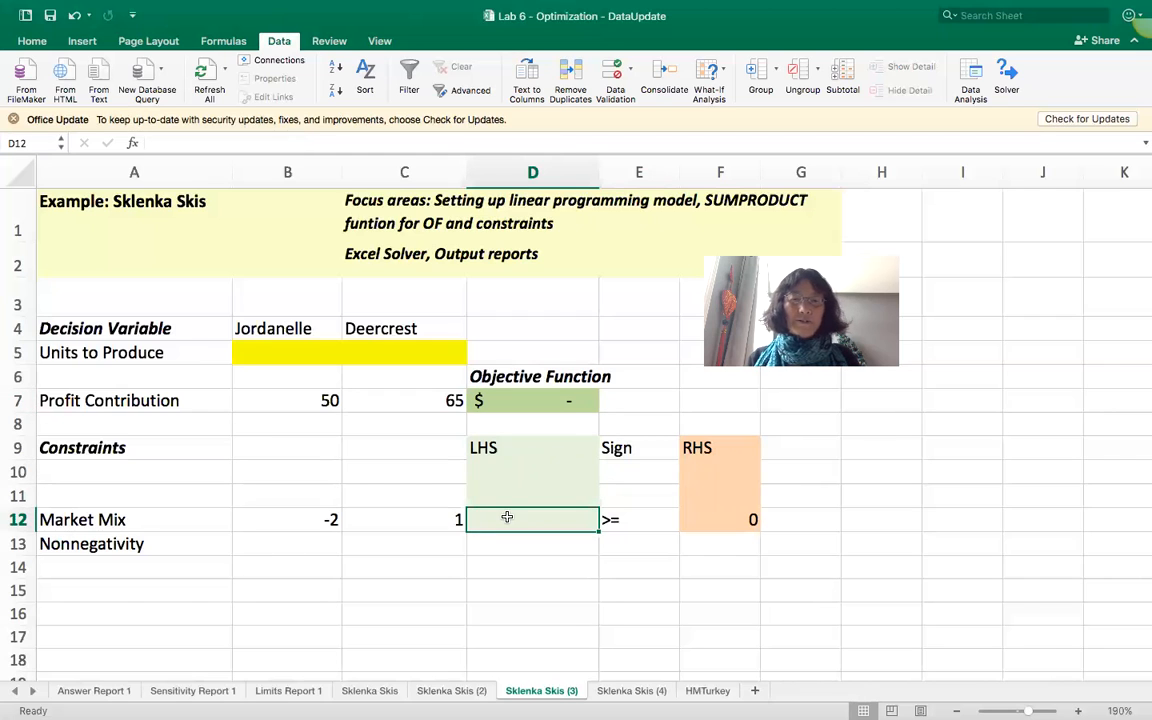
{"action": "type", "text": "=s"}
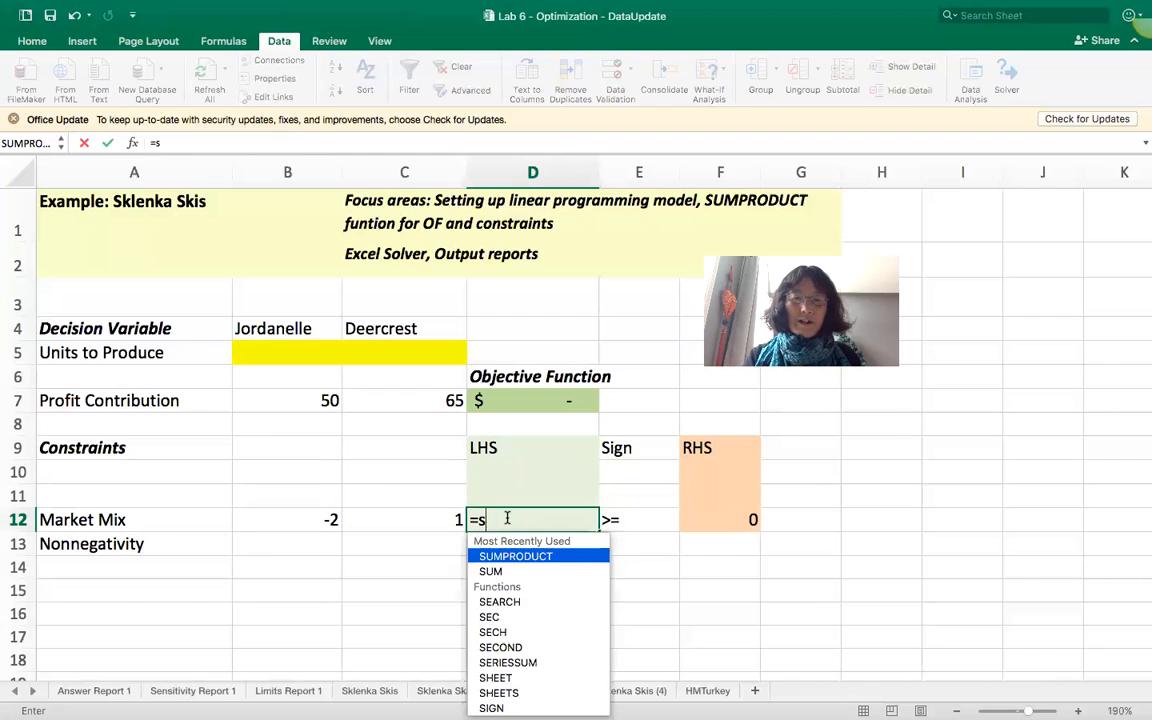
{"action": "type", "text": "umproduct("}
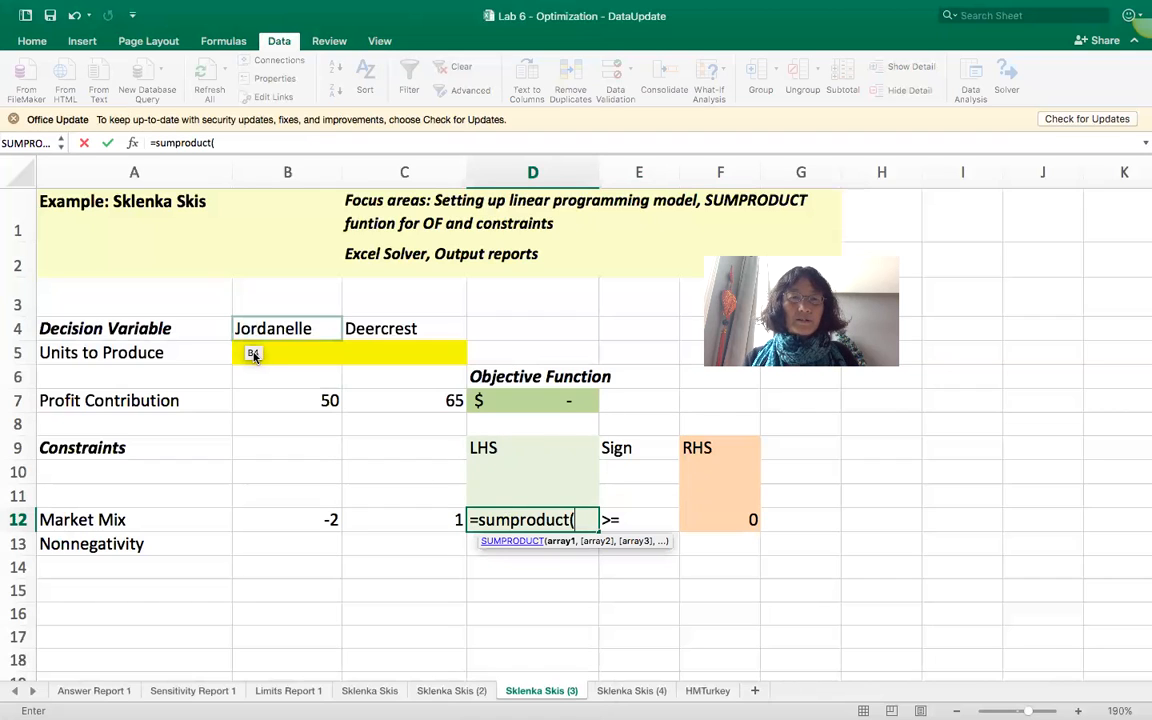
{"action": "left_click_drag", "start_coordinate": [253, 355], "coordinate": [396, 356]}
{"action": "type", "text": ","}
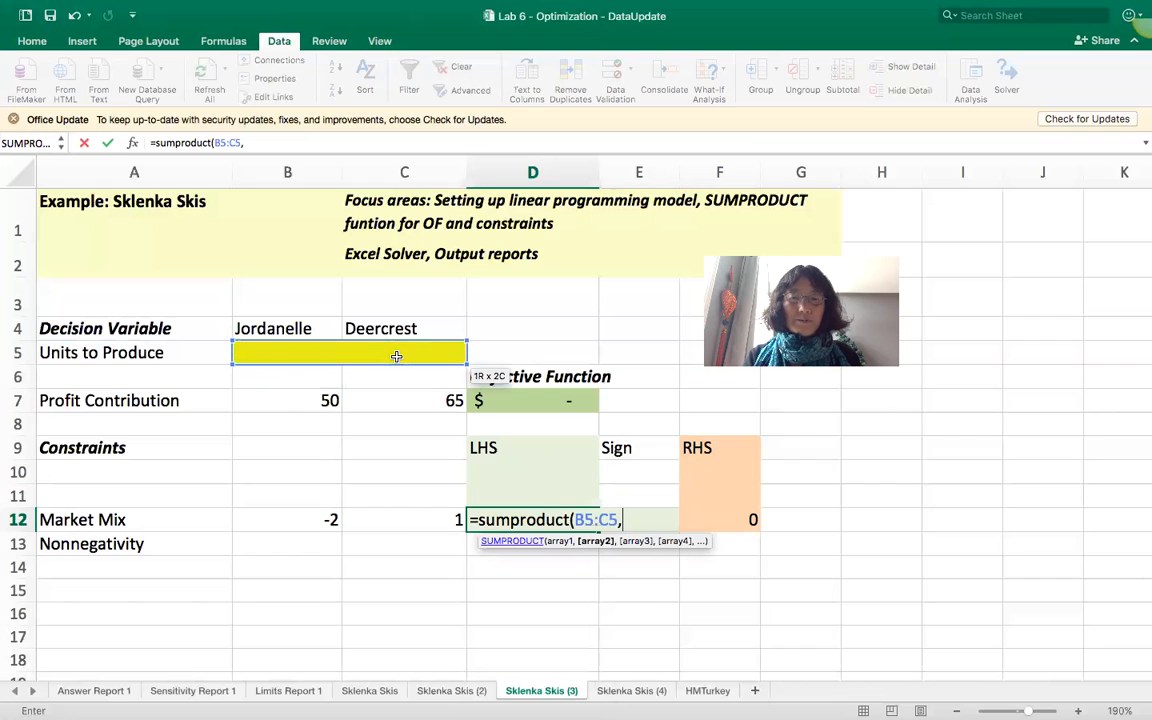
{"action": "left_click_drag", "start_coordinate": [301, 519], "coordinate": [393, 520]}
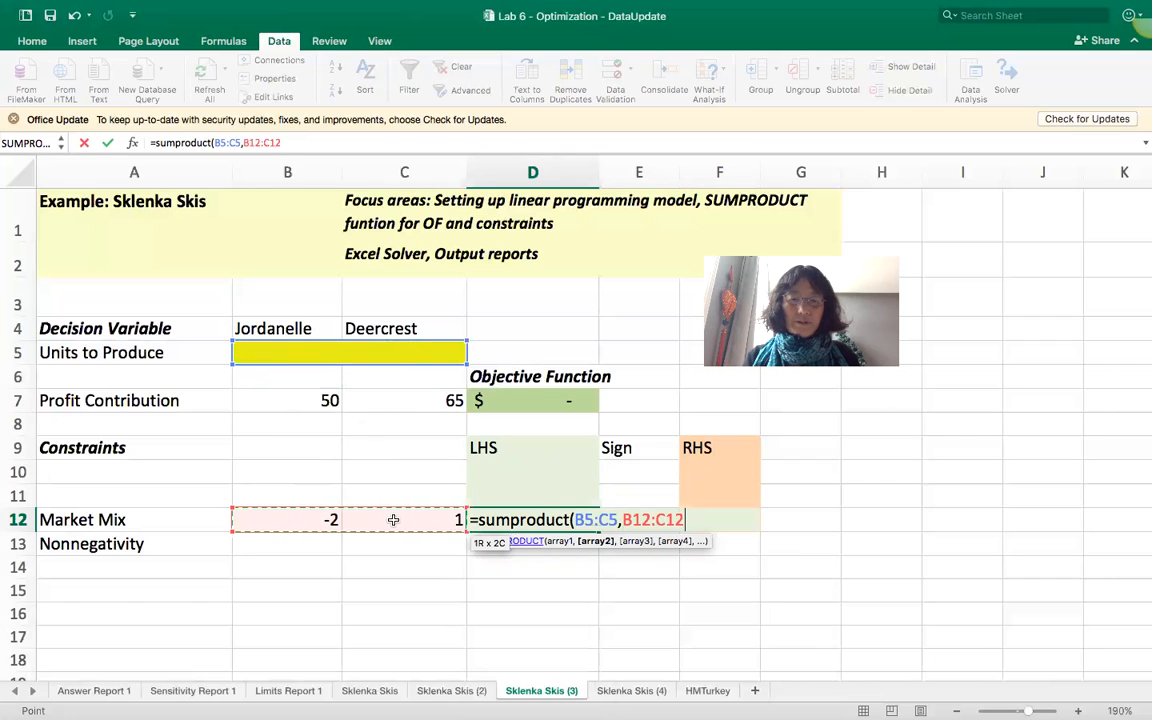
{"action": "type", "text": ")"}
{"action": "key", "text": "Return"}
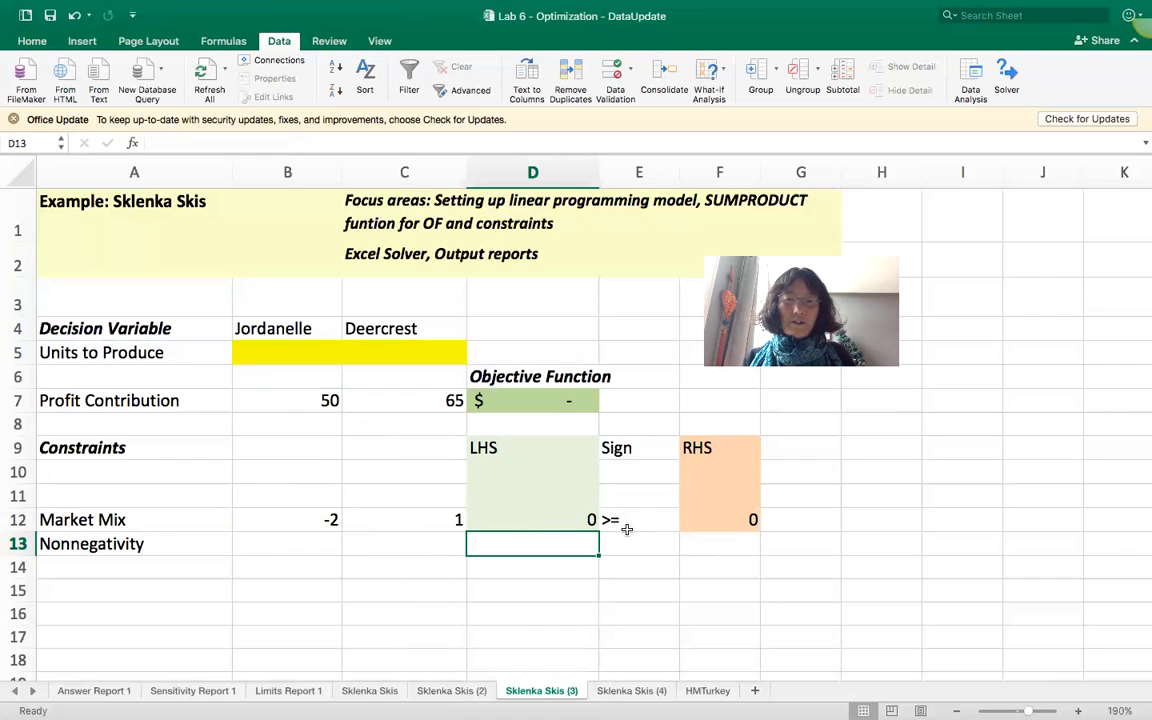
{"action": "left_click", "coordinate": [571, 522]}
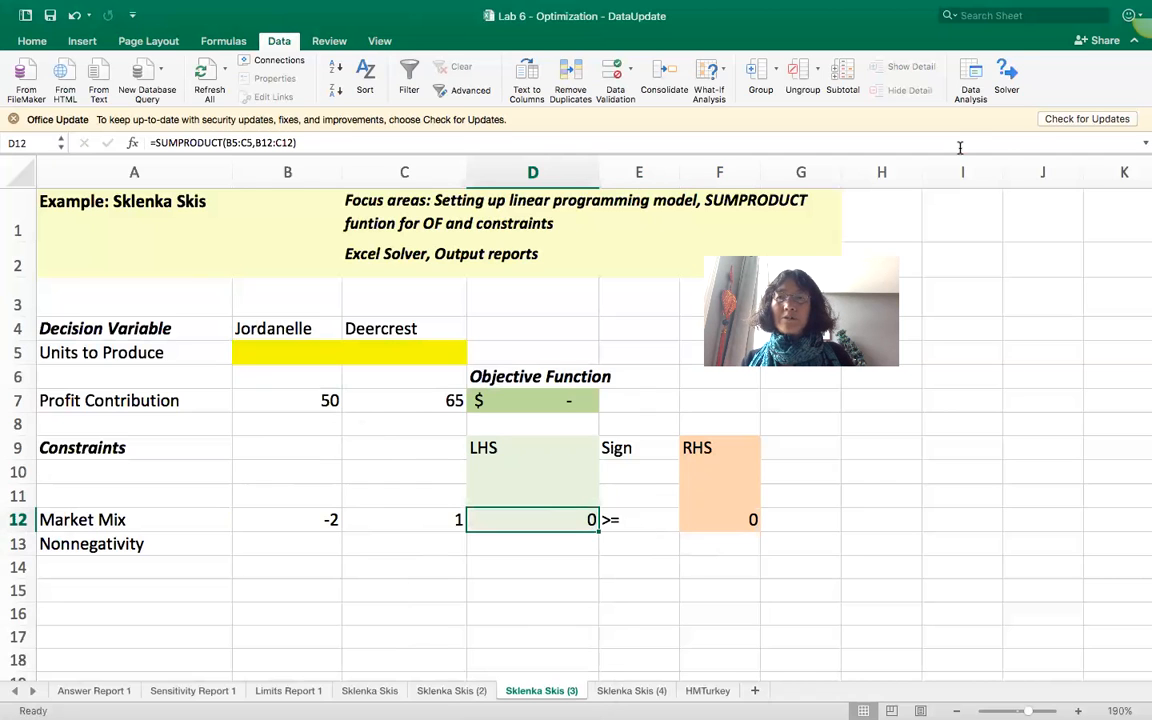
Open Solver and delete both existing constraints, $D$10:$D$11 <= $F$10:$F$11 and $D$12 >= $F$12.
{"action": "left_click", "coordinate": [1006, 88]}
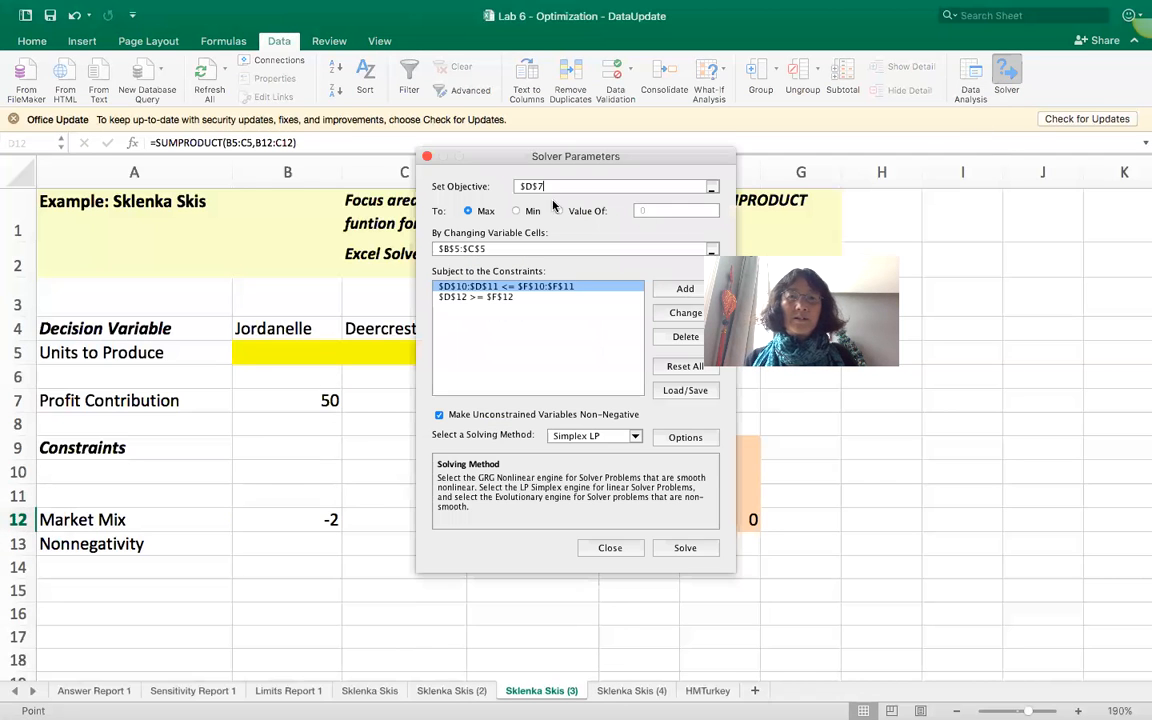
{"action": "left_click_drag", "start_coordinate": [568, 162], "coordinate": [746, 418]}
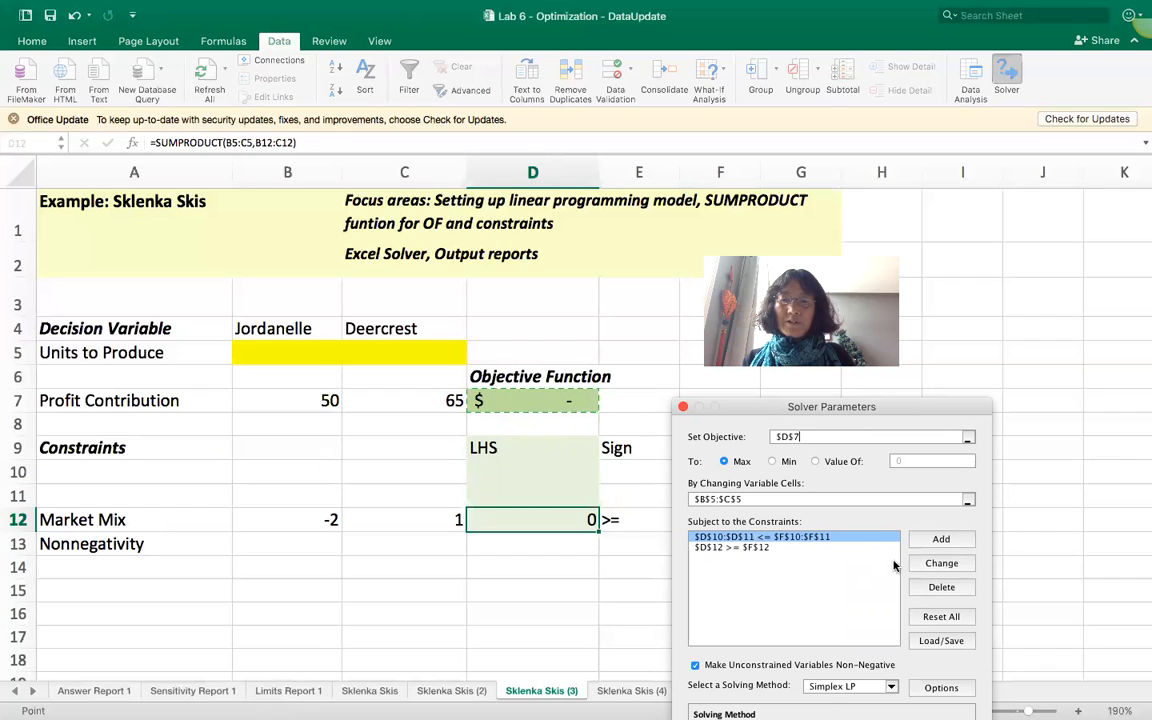
{"action": "left_click", "coordinate": [940, 588]}
{"action": "left_click", "coordinate": [940, 588]}
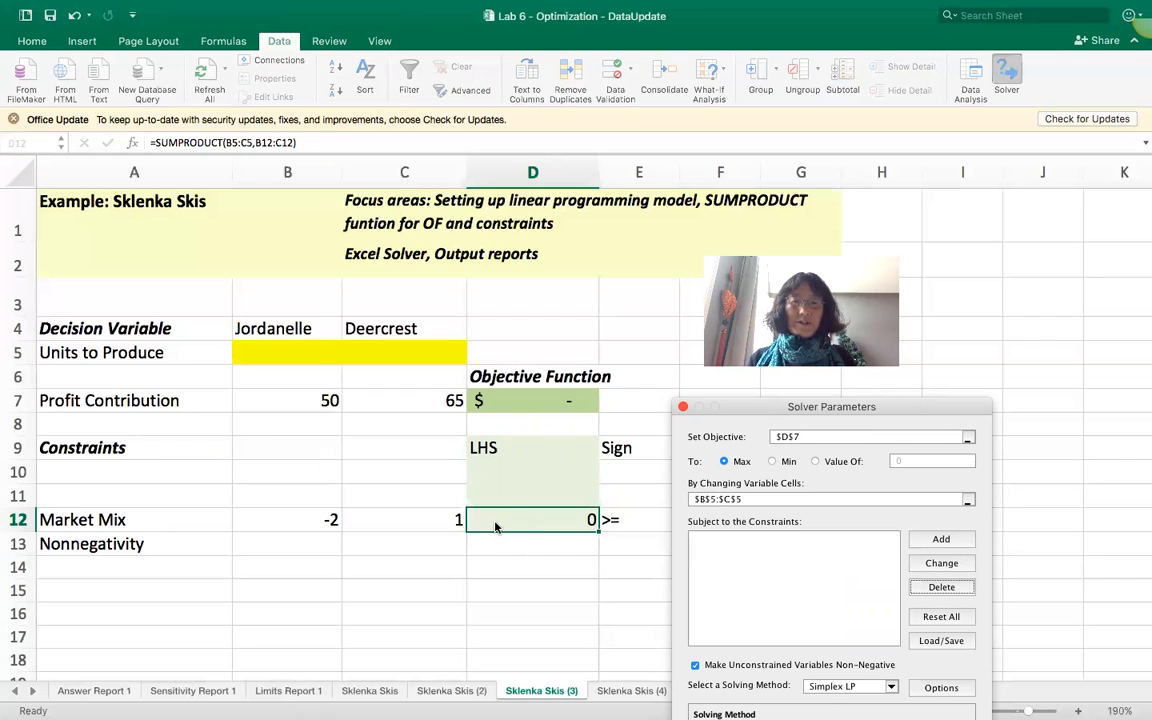
Add a Solver constraint requiring the Market Mix left-hand side D12 to be >= the right-hand side F12.
{"action": "left_click", "coordinate": [941, 539]}
{"action": "left_click", "coordinate": [512, 363]}
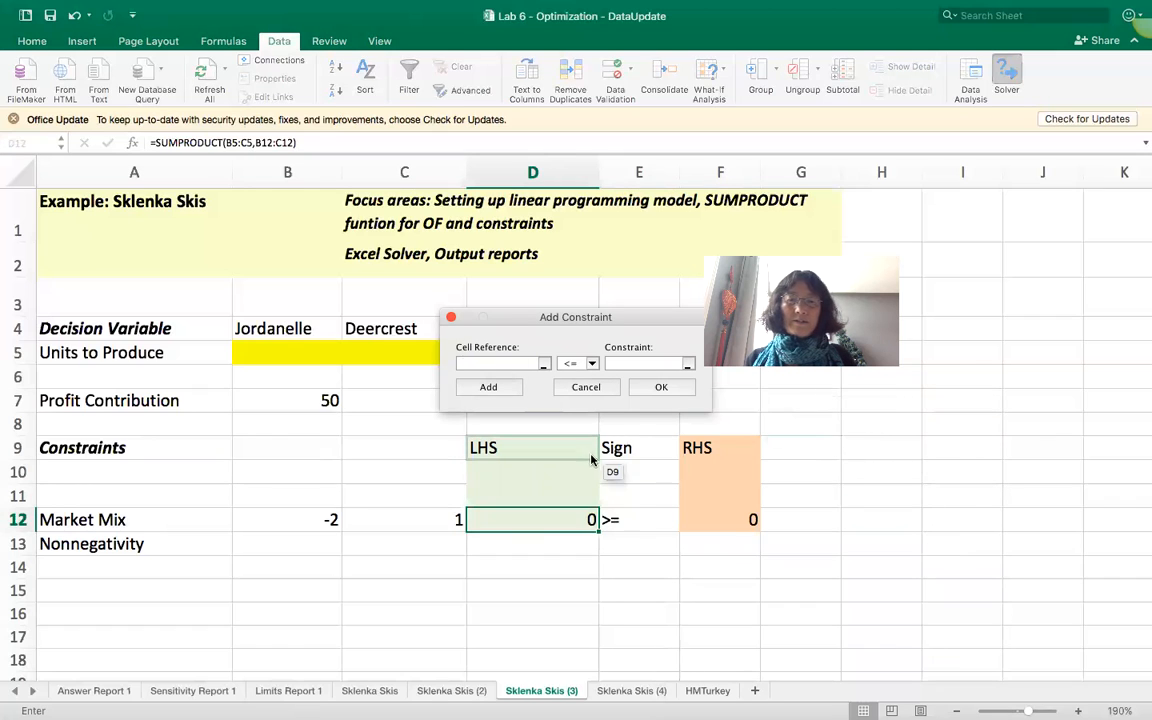
{"action": "left_click", "coordinate": [519, 523]}
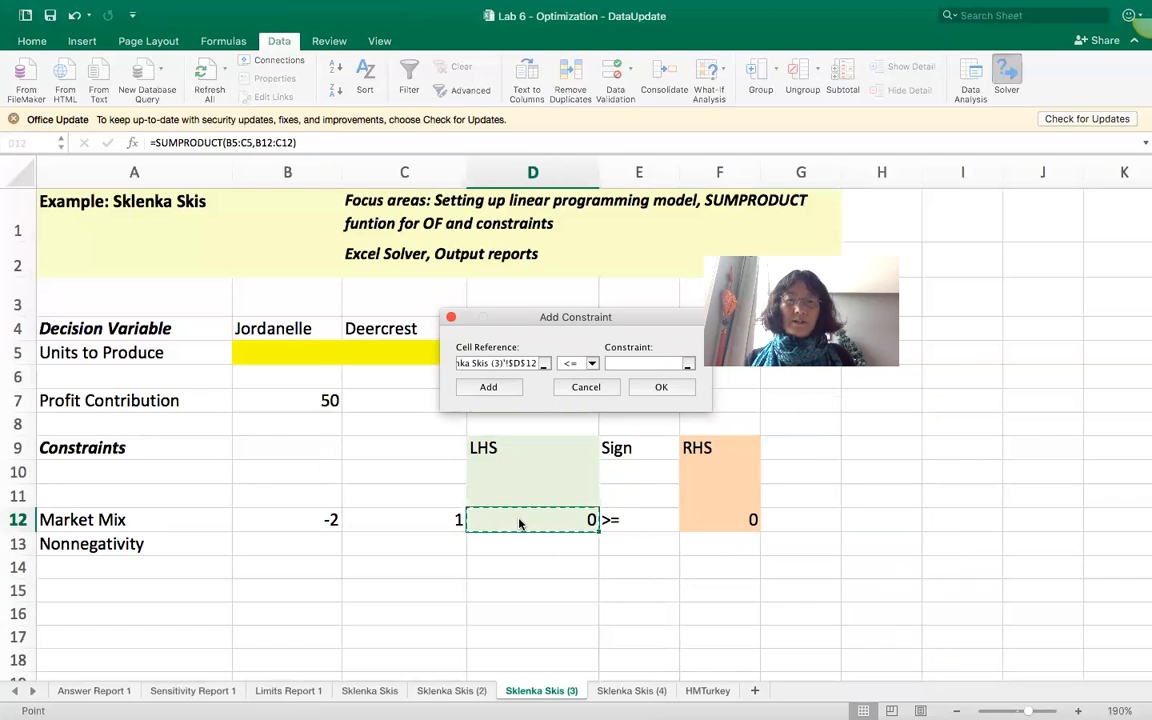
{"action": "left_click", "coordinate": [592, 364]}
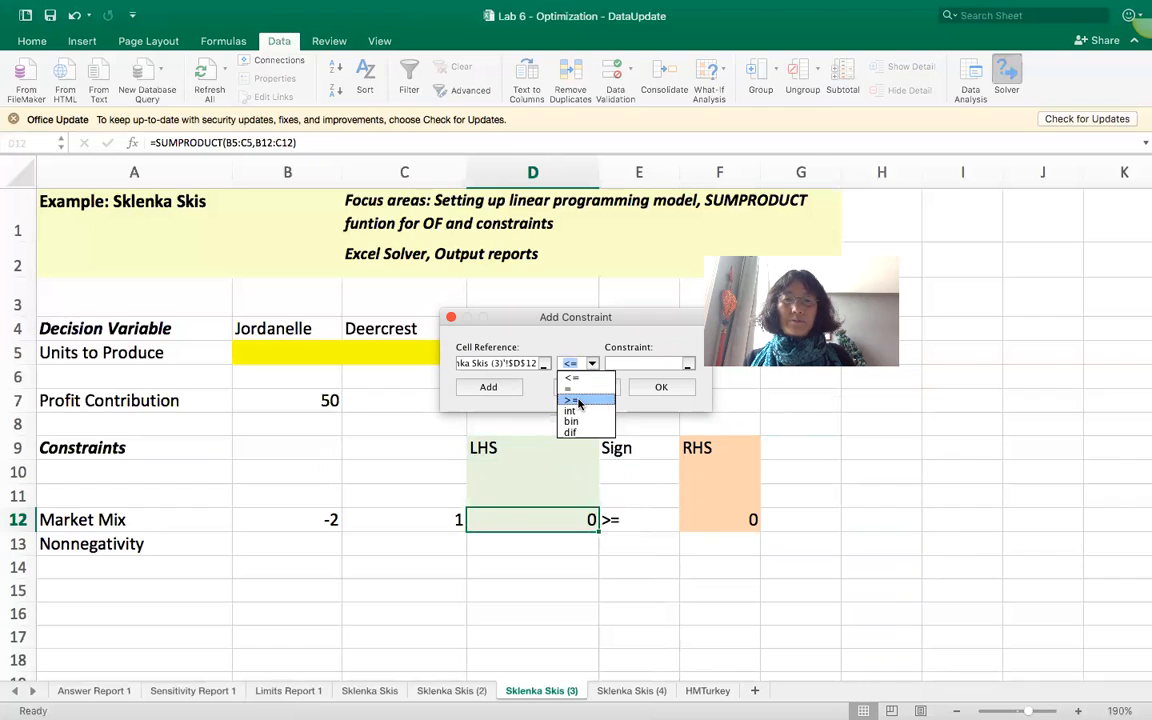
{"action": "left_click", "coordinate": [575, 400]}
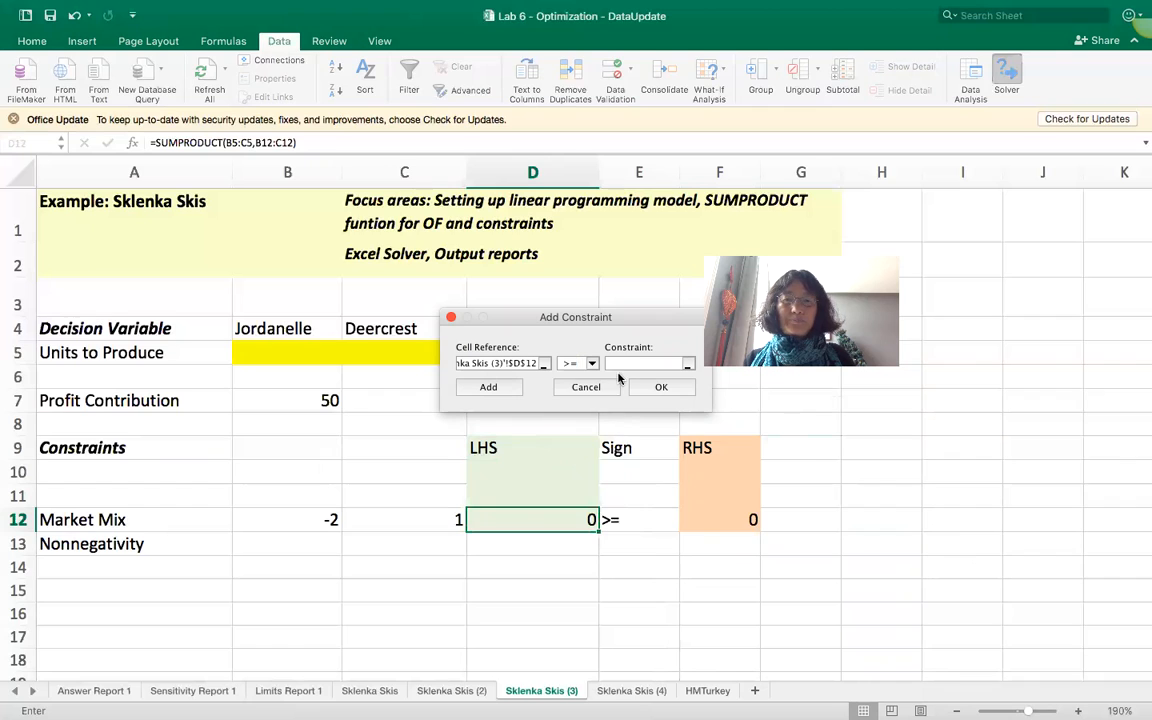
{"action": "left_click", "coordinate": [705, 523]}
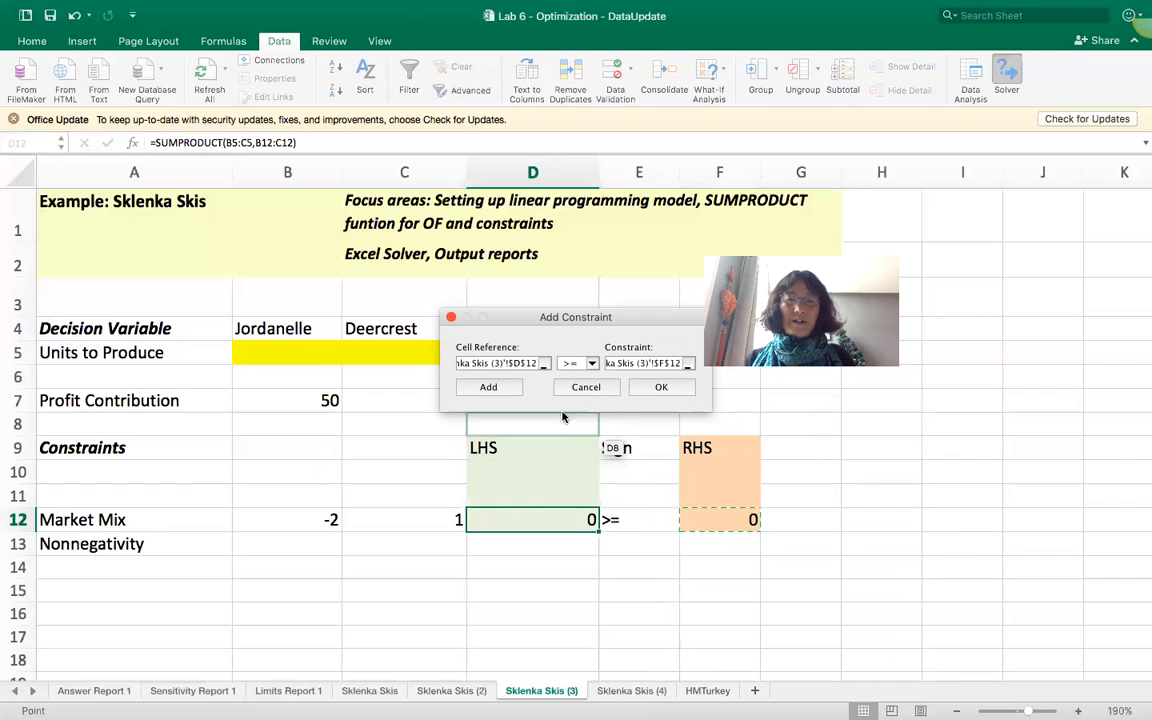
{"action": "left_click", "coordinate": [661, 387]}
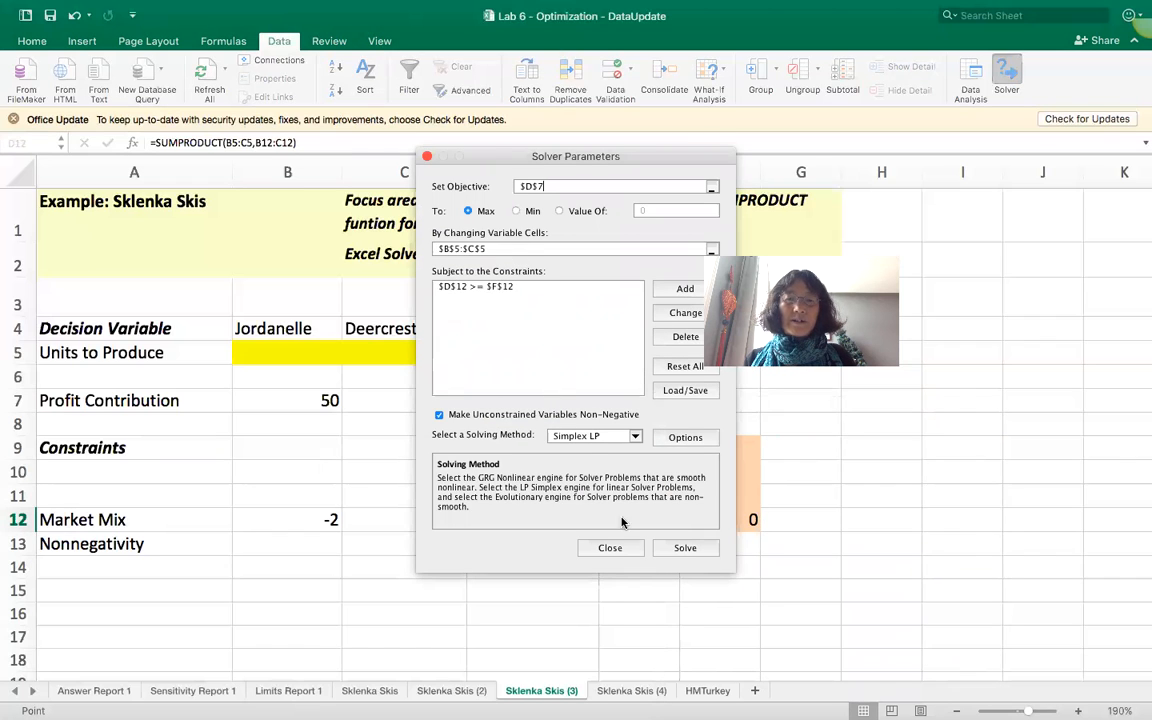
Solve the Market Mix-only model and keep the Solver solution.
{"action": "left_click", "coordinate": [685, 550]}
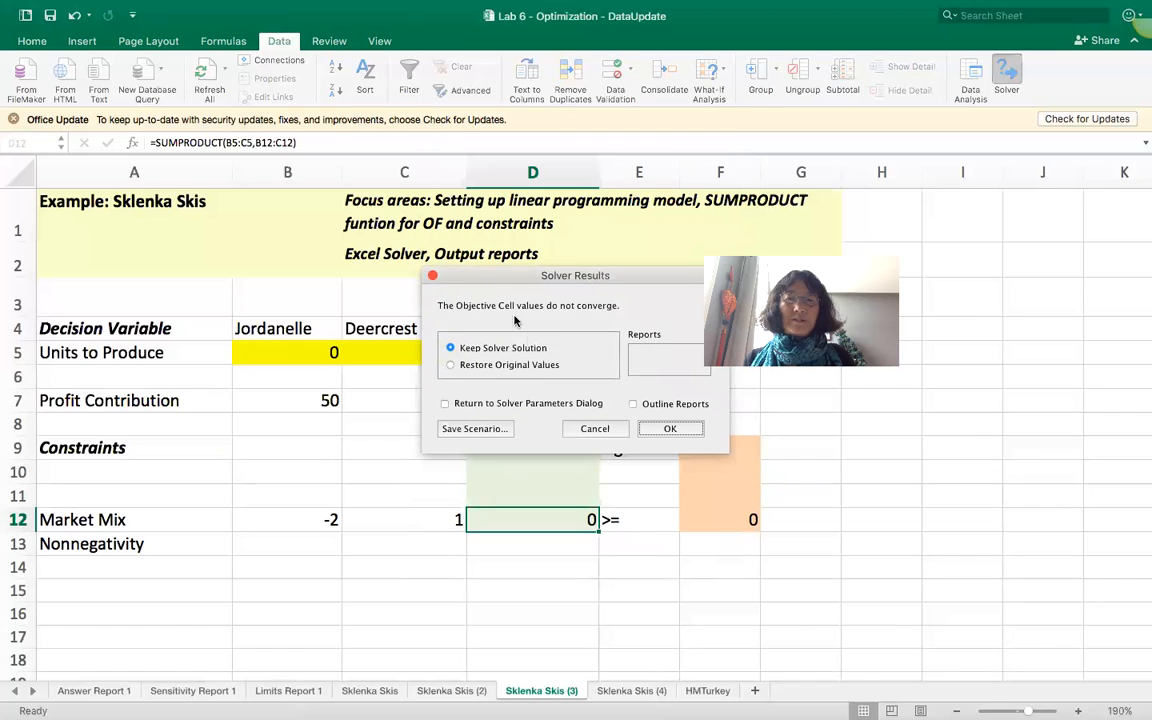
{"action": "left_click_drag", "start_coordinate": [482, 282], "coordinate": [387, 280]}
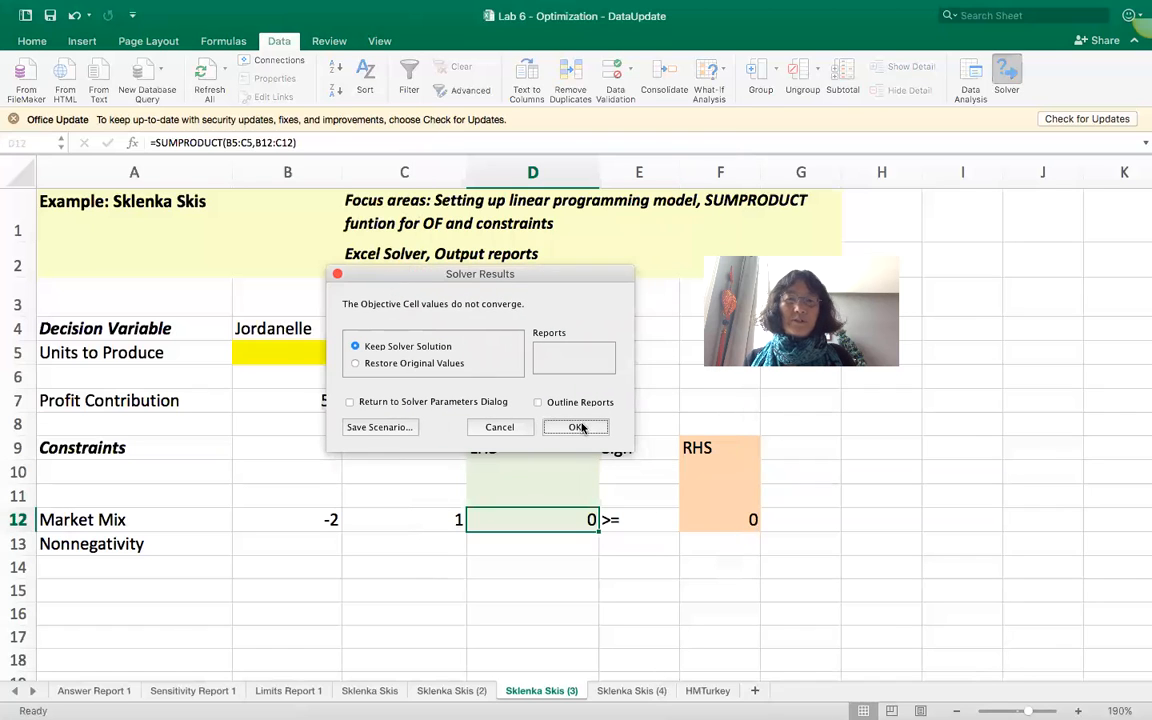
{"action": "left_click", "coordinate": [577, 427]}
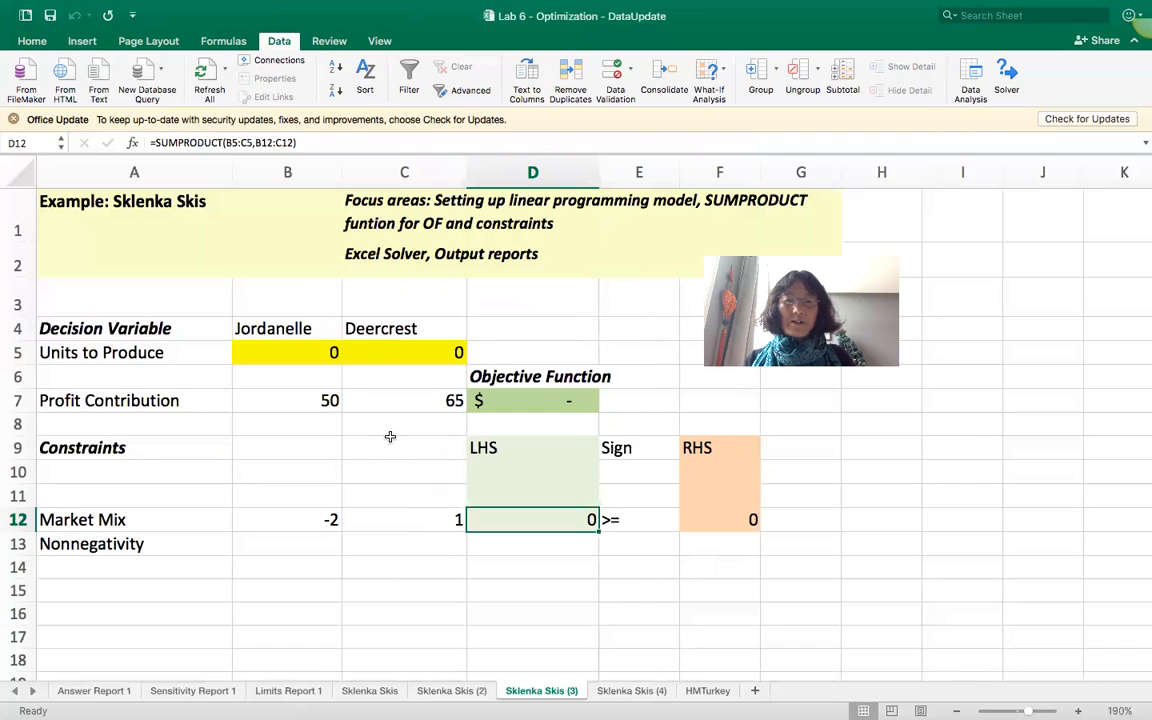
Reopen the Solver parameters beside the model and review the objective, variable cells and constraint.
{"action": "left_click", "coordinate": [1014, 77]}
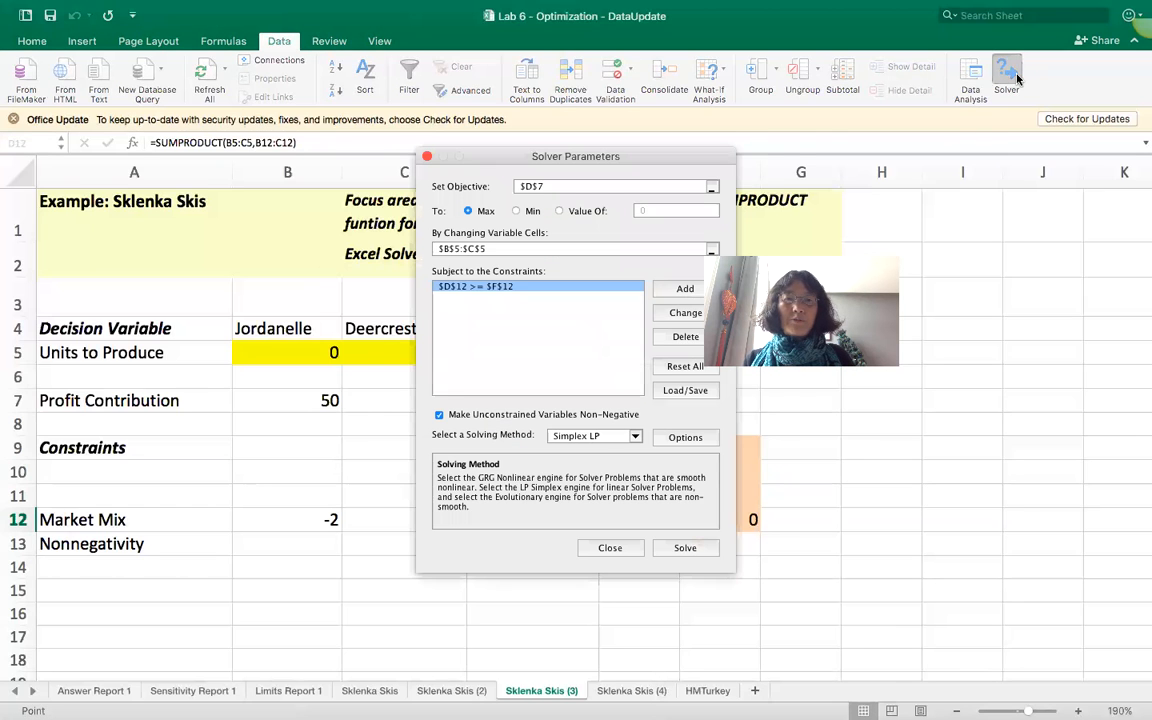
{"action": "left_click_drag", "start_coordinate": [518, 165], "coordinate": [577, 457]}
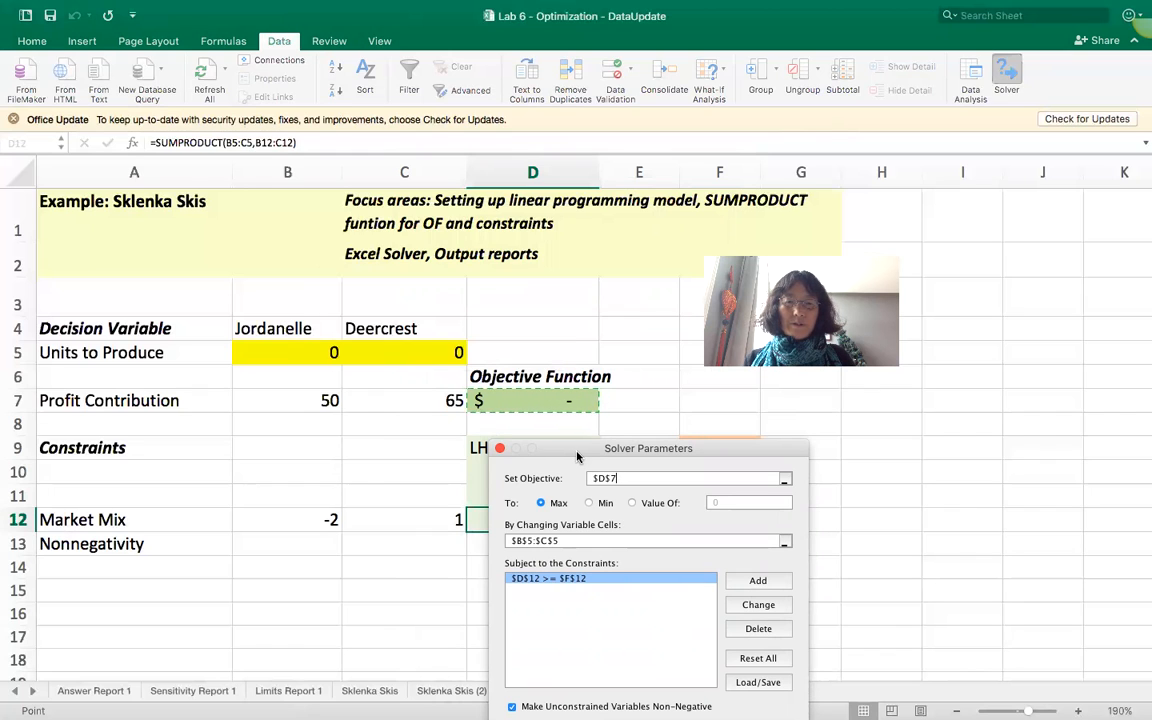
{"action": "left_click_drag", "start_coordinate": [577, 456], "coordinate": [867, 418]}
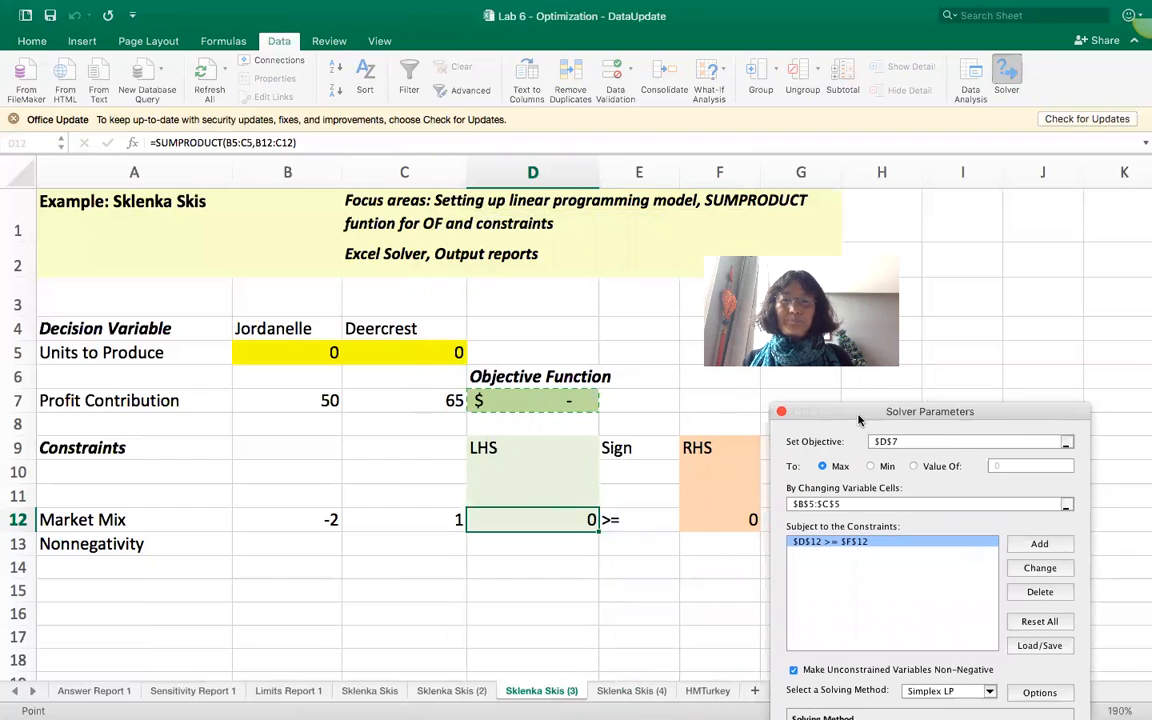
{"action": "left_click", "coordinate": [478, 574]}
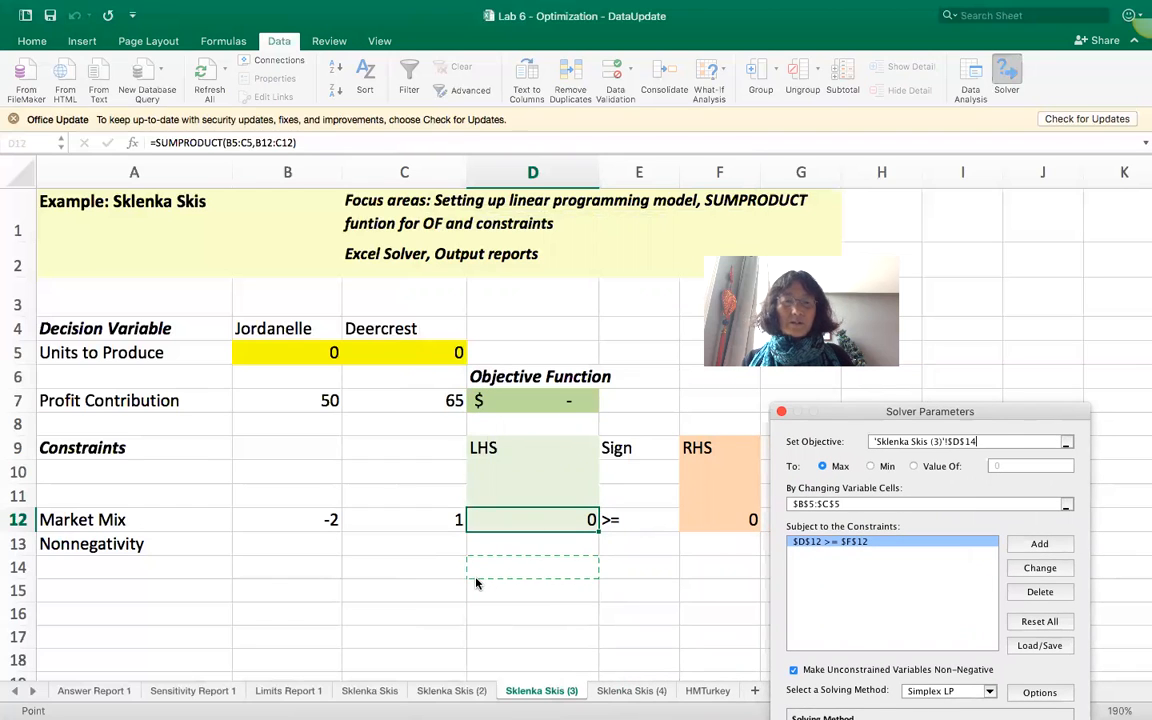
Switch to the Sklenka Skis (4) sheet and take the workbook out of full-screen view.
{"action": "left_click", "coordinate": [630, 691]}
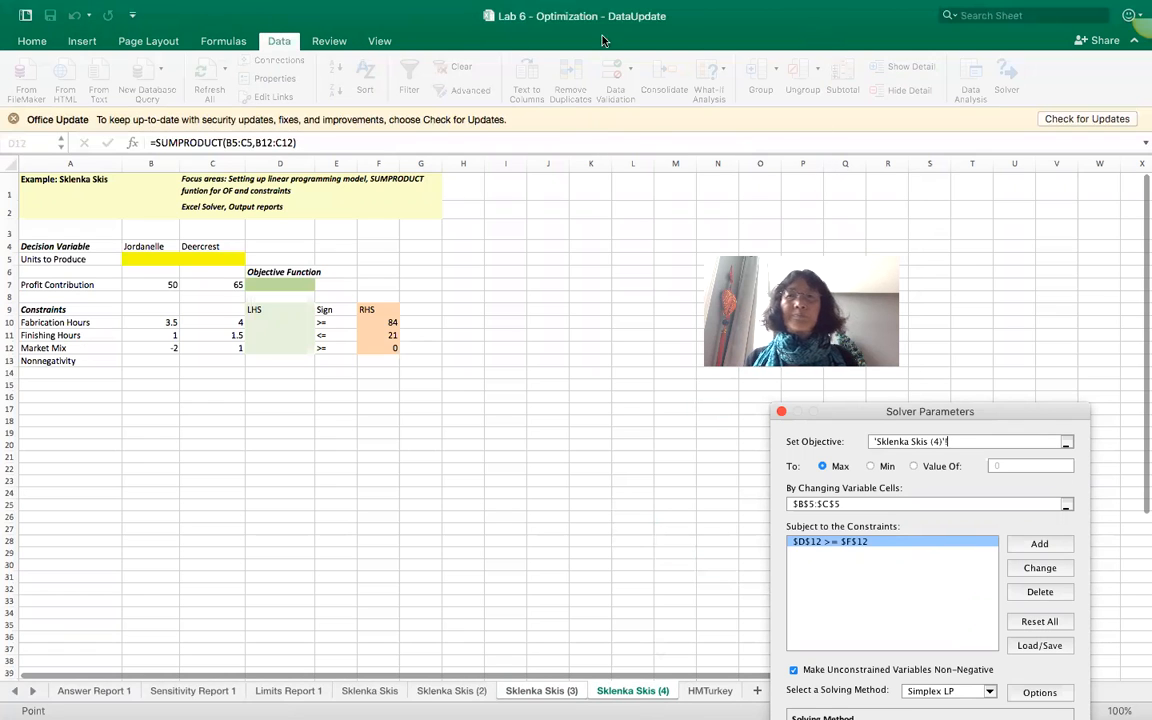
{"action": "left_click", "coordinate": [590, 259]}
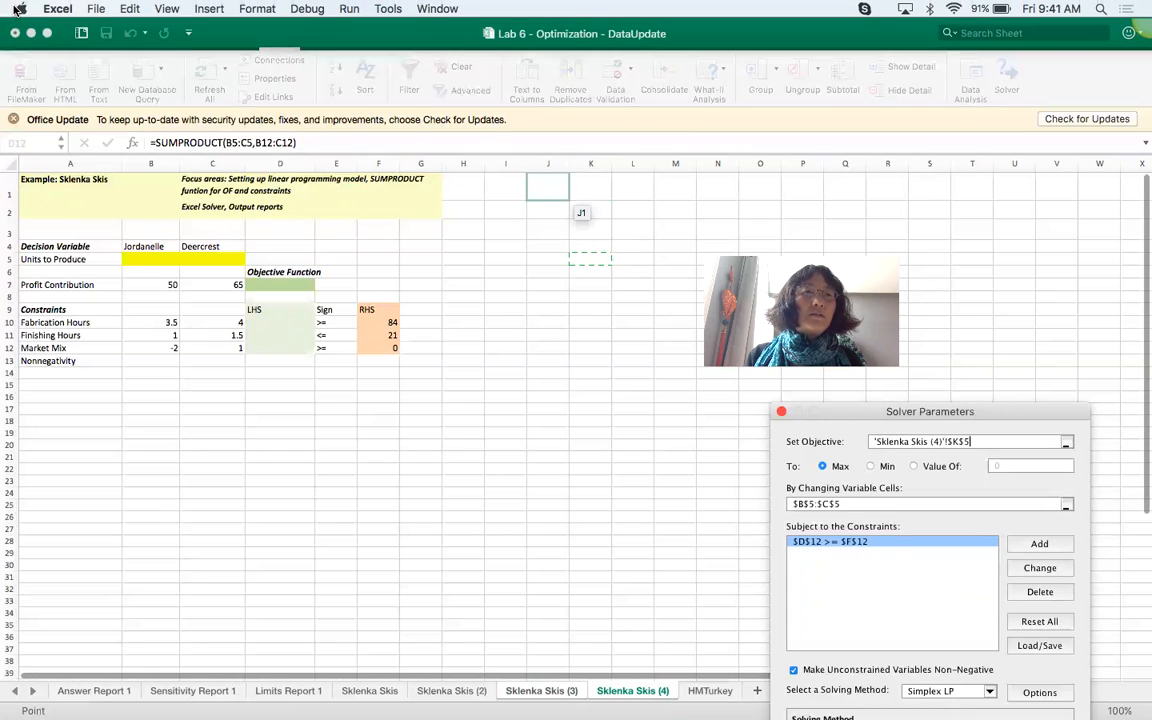
{"action": "left_click", "coordinate": [17, 9]}
{"action": "left_click", "coordinate": [208, 40]}
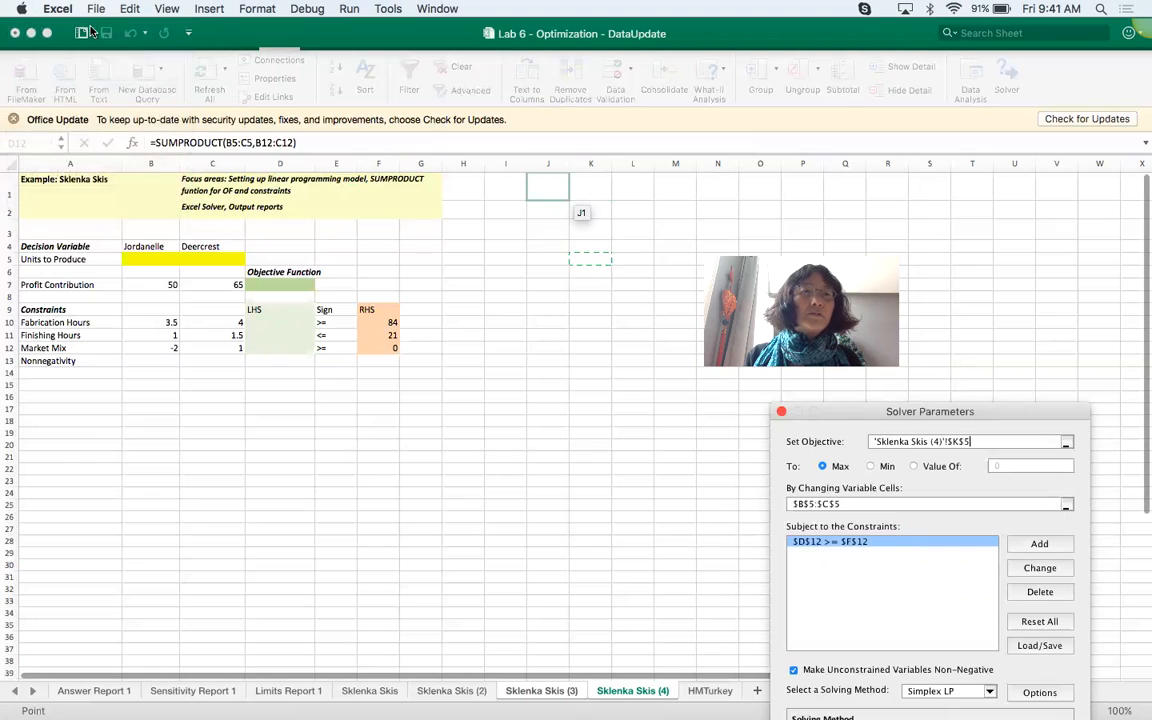
{"action": "left_click", "coordinate": [45, 37]}
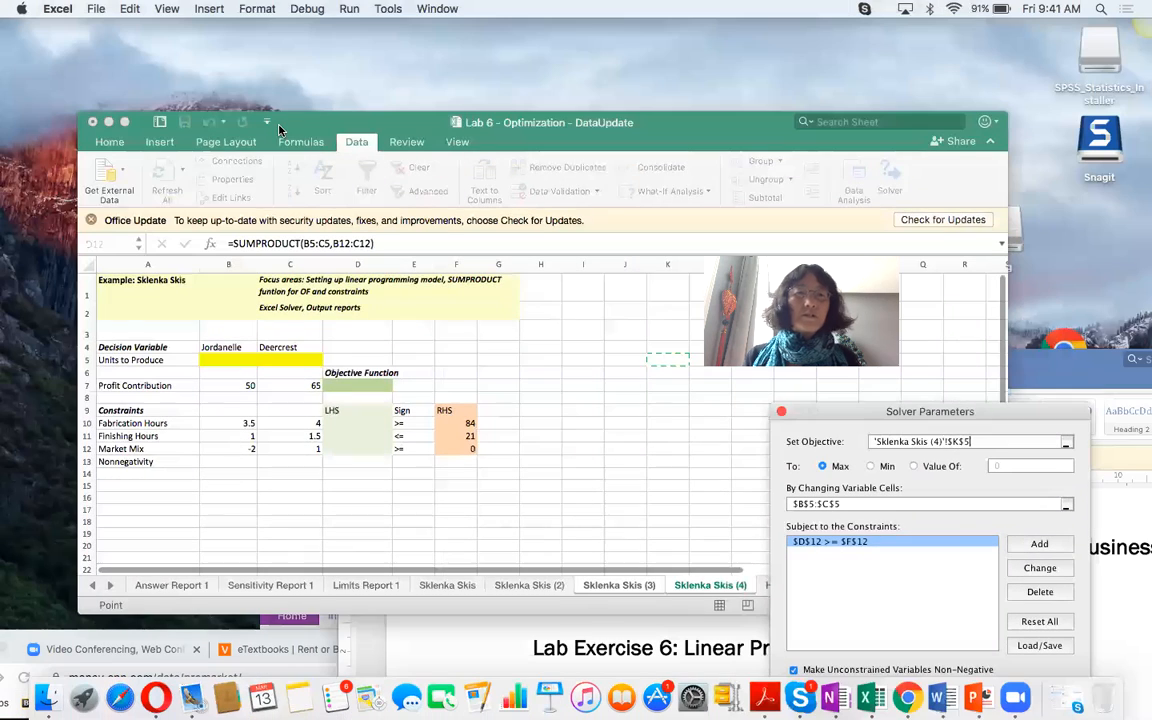
Switch to the Word document Lab 6 -OptimizationUpdate and read question d on the ≥ sign in the fabrication constraint.
{"action": "left_click_drag", "start_coordinate": [1040, 366], "coordinate": [657, 99]}
{"action": "scroll", "coordinate": [533, 472], "scroll_direction": "down", "scroll_amount": 15}
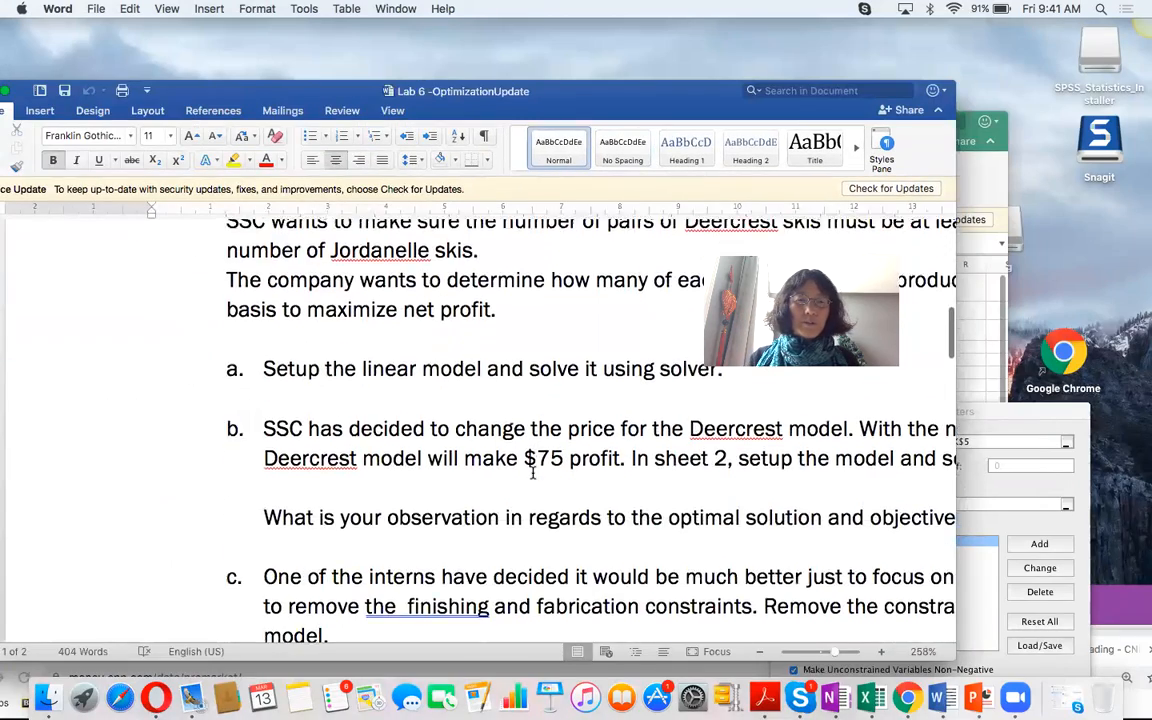
{"action": "scroll", "coordinate": [533, 472], "scroll_direction": "down", "scroll_amount": 4}
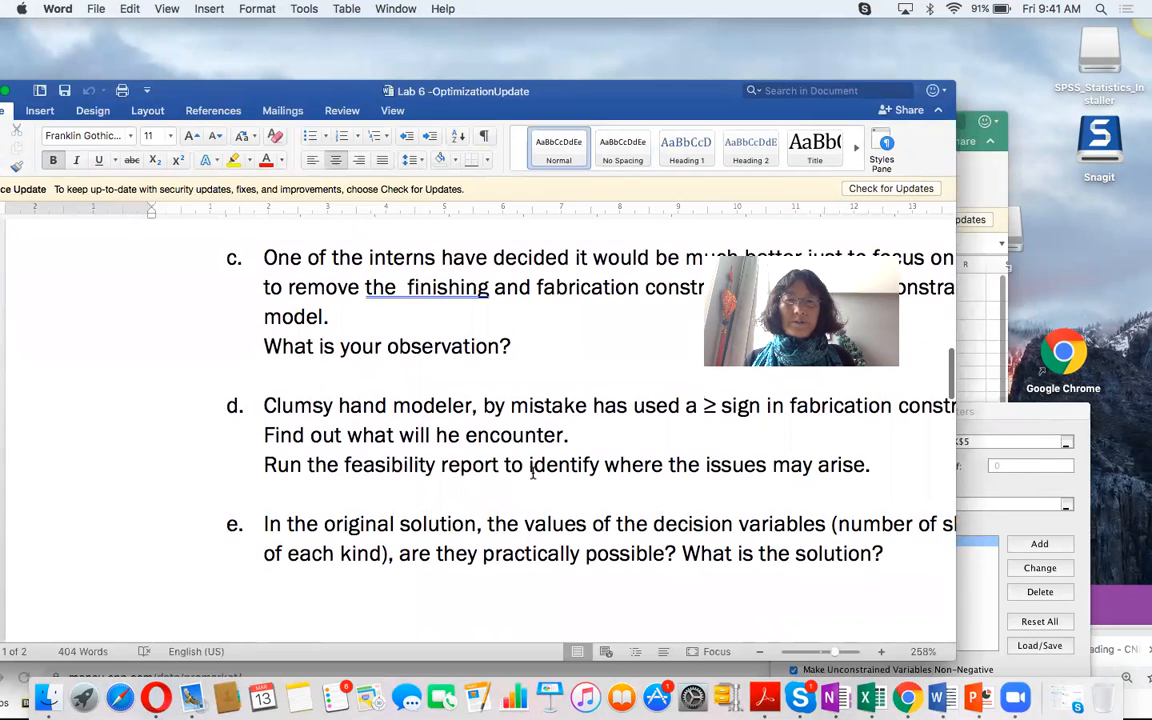
{"action": "scroll", "coordinate": [533, 474], "scroll_direction": "up", "scroll_amount": 2}
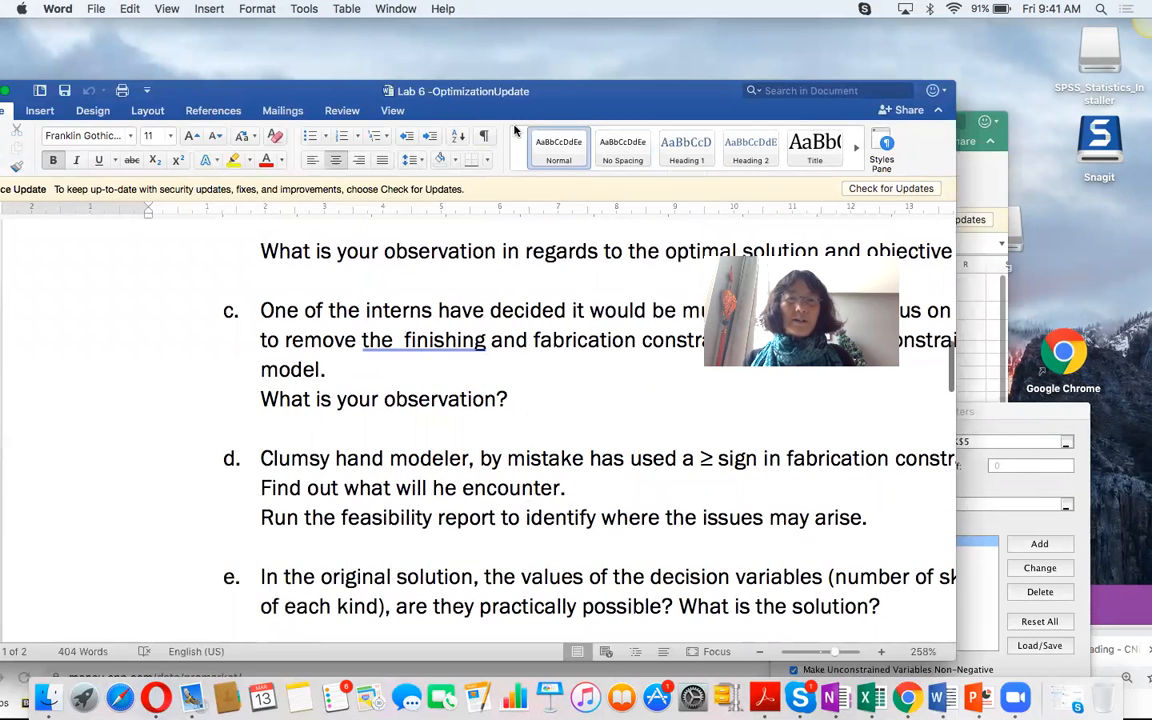
{"action": "left_click_drag", "start_coordinate": [541, 110], "coordinate": [391, 107]}
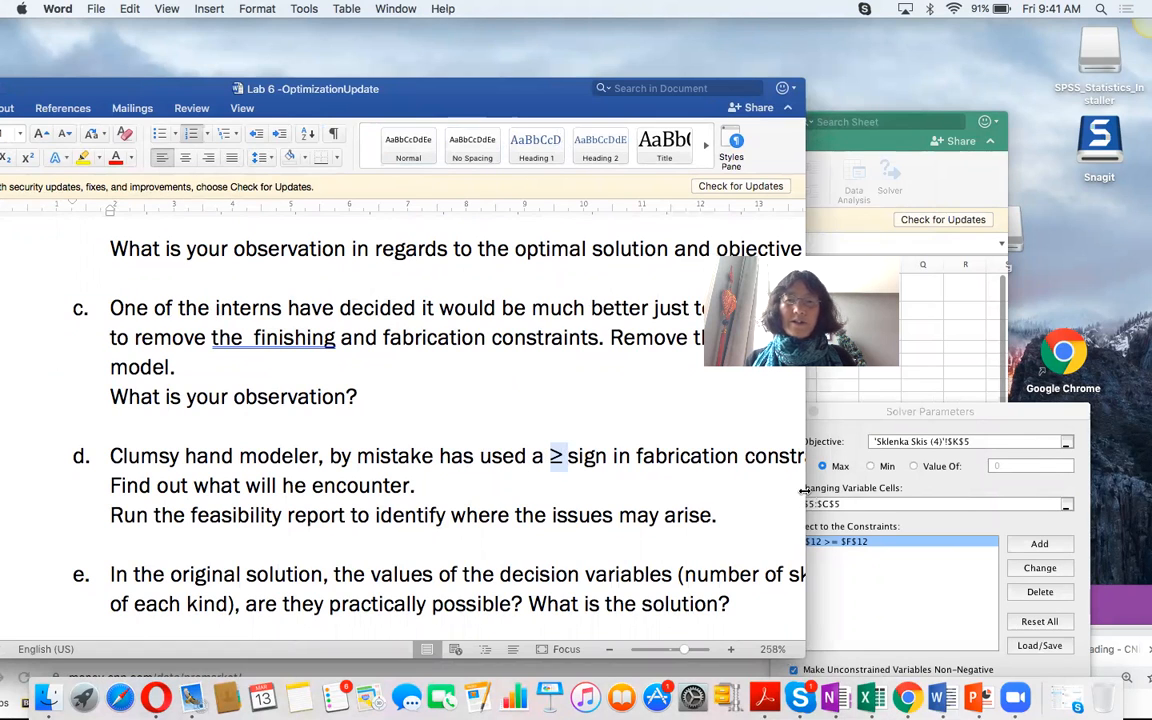
Widen the Word window and read all of question d, covering the ≥ sign in the fabrication constraint and the feasibility report.
{"action": "left_click_drag", "start_coordinate": [803, 489], "coordinate": [1007, 505]}
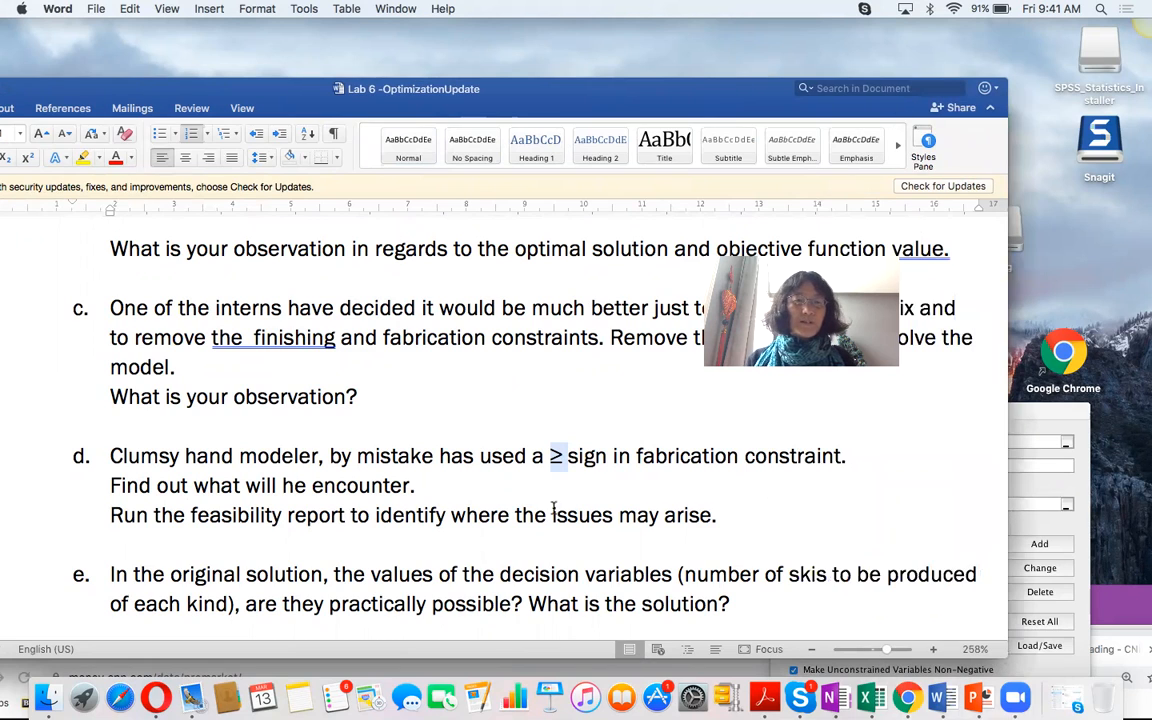
{"action": "left_click_drag", "start_coordinate": [416, 487], "coordinate": [245, 485]}
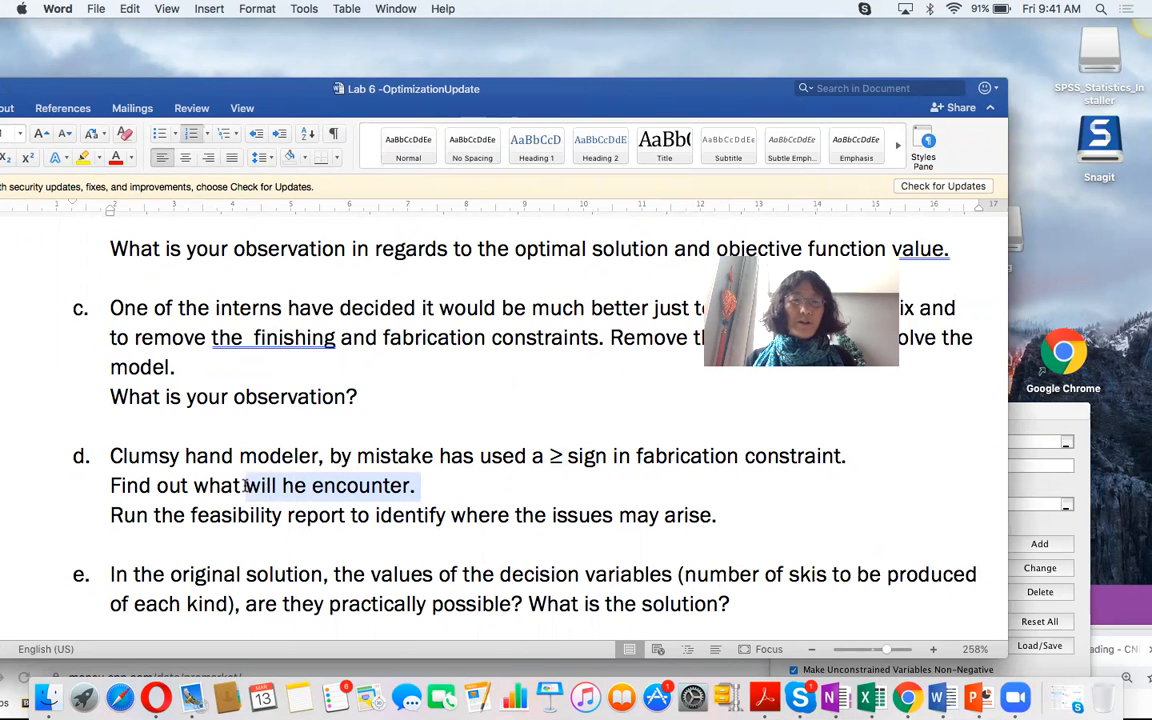
{"action": "left_click", "coordinate": [479, 515]}
{"action": "left_click_drag", "start_coordinate": [550, 456], "coordinate": [563, 457]}
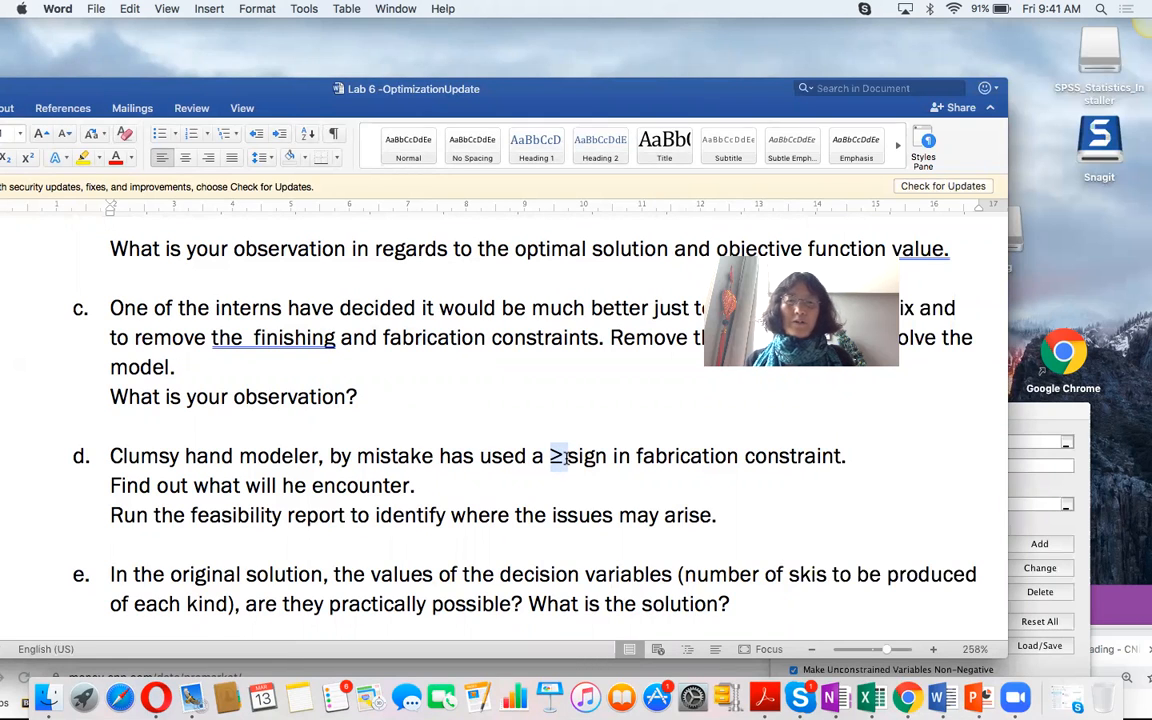
Switch back to the Excel workbook and move the Word document out of the way so the sheet and Solver parameters show.
{"action": "left_click_drag", "start_coordinate": [307, 104], "coordinate": [682, 494]}
{"action": "left_click_drag", "start_coordinate": [447, 121], "coordinate": [435, 64]}
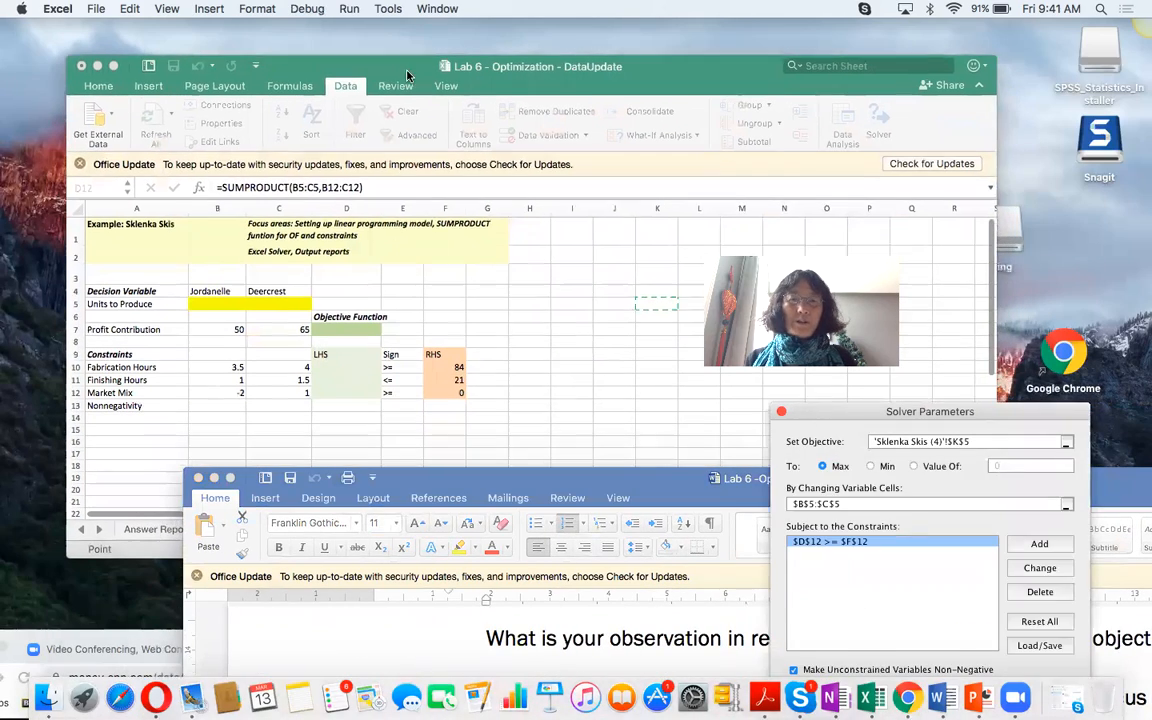
{"action": "left_click_drag", "start_coordinate": [654, 487], "coordinate": [831, 638]}
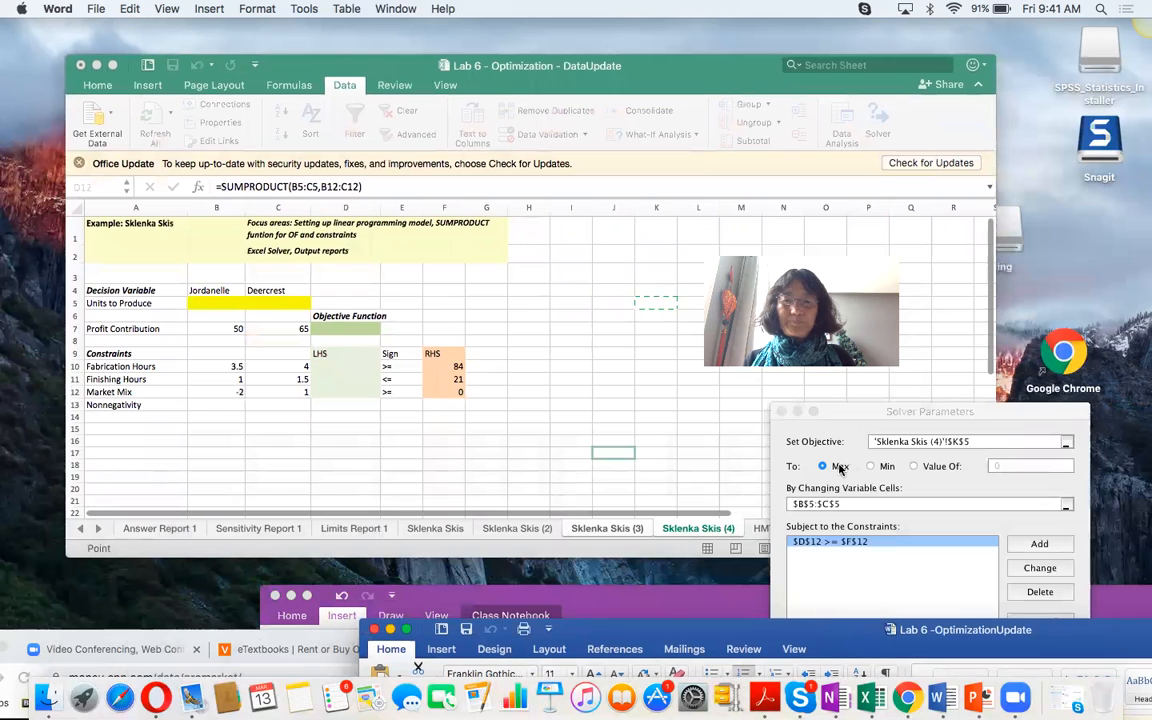
Look at the Sklenka Skis (3) sheet, return to Sklenka Skis (4), and reposition the workbook to view its model beside the Solver parameters.
{"action": "left_click", "coordinate": [782, 414]}
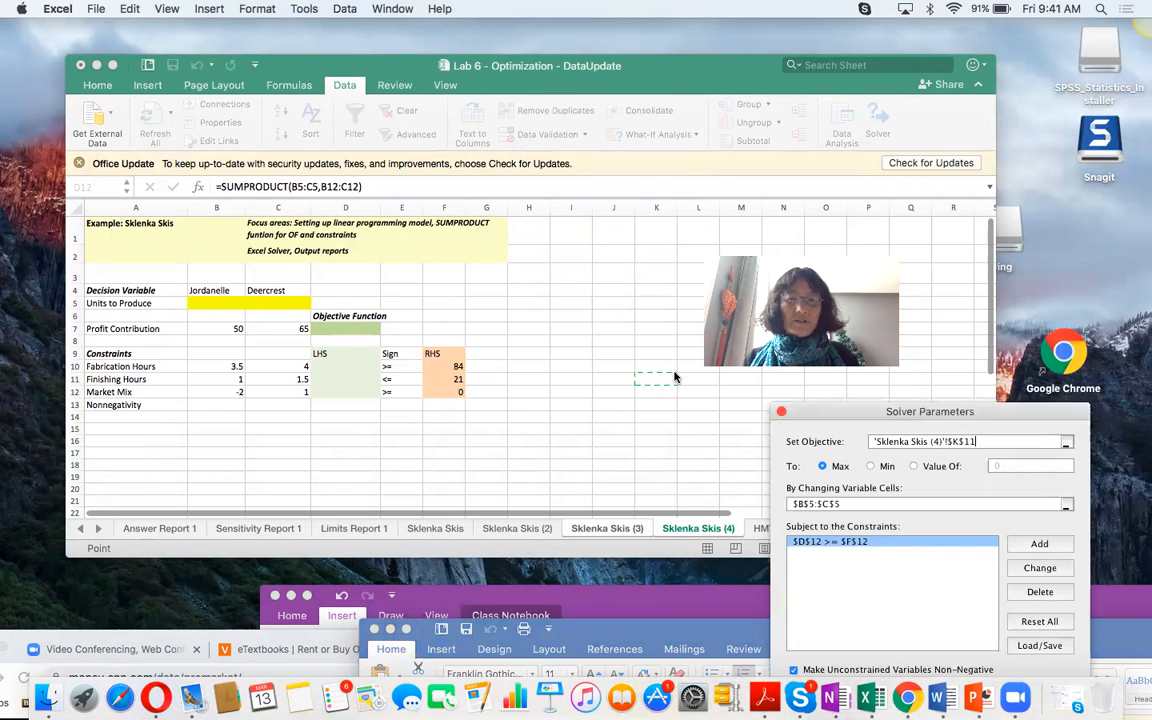
{"action": "left_click", "coordinate": [607, 528]}
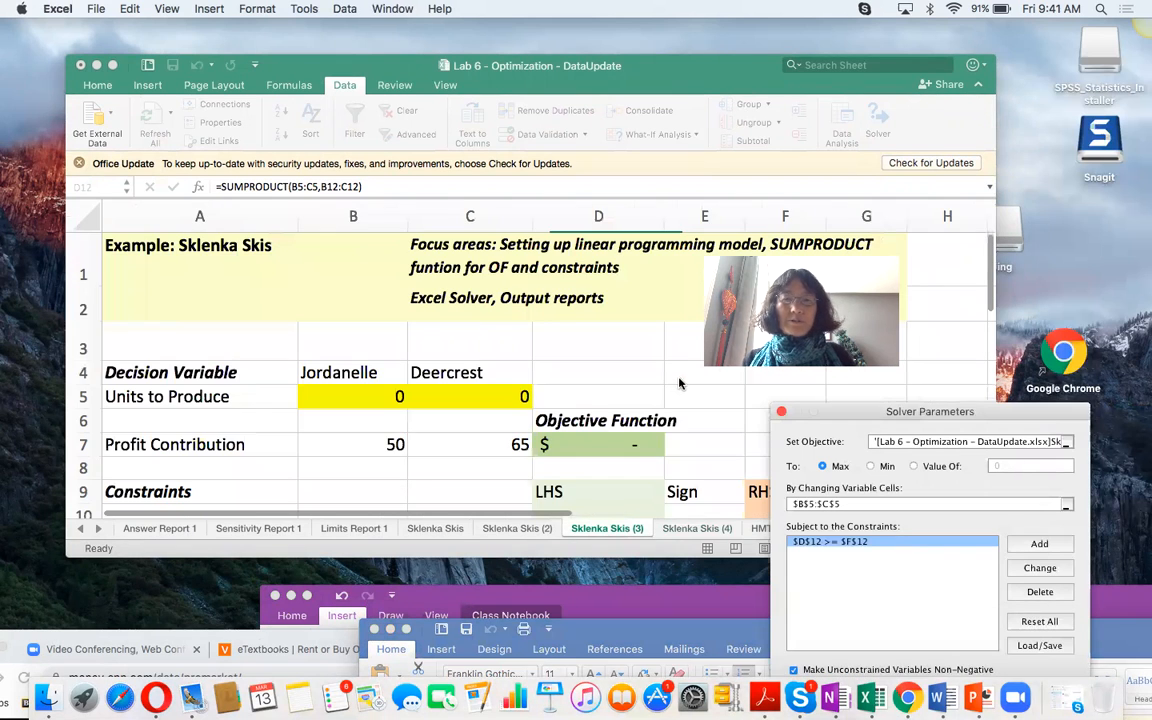
{"action": "left_click", "coordinate": [690, 530]}
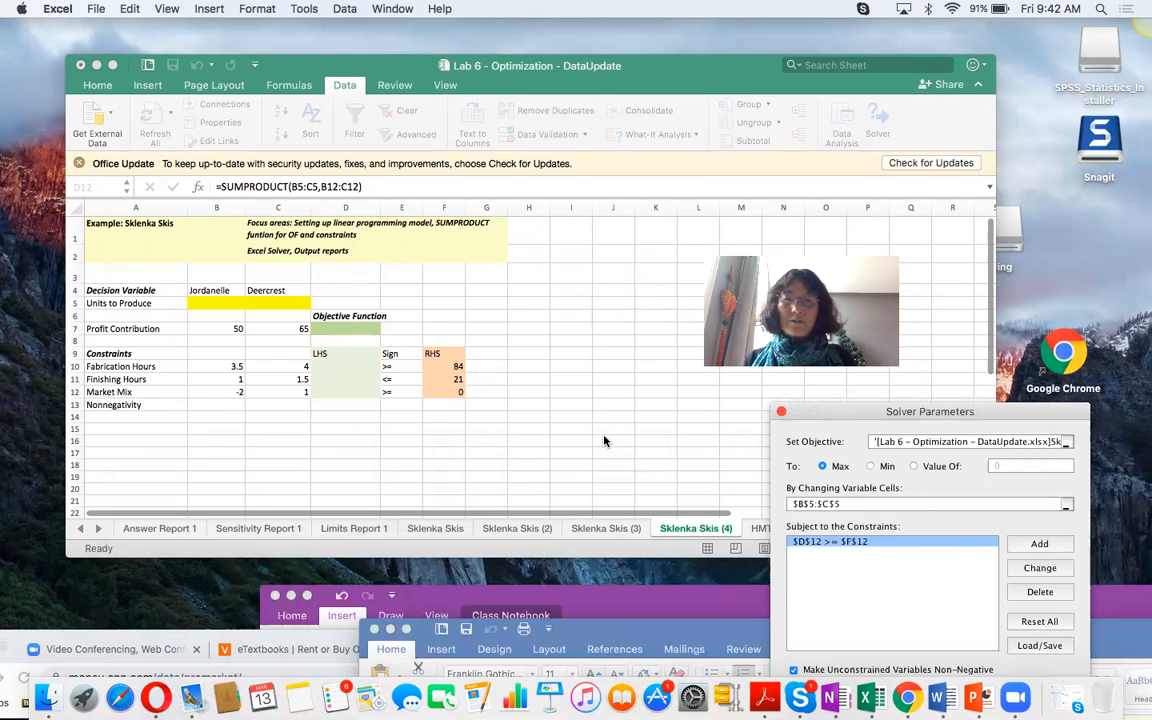
{"action": "left_click_drag", "start_coordinate": [652, 77], "coordinate": [395, 91]}
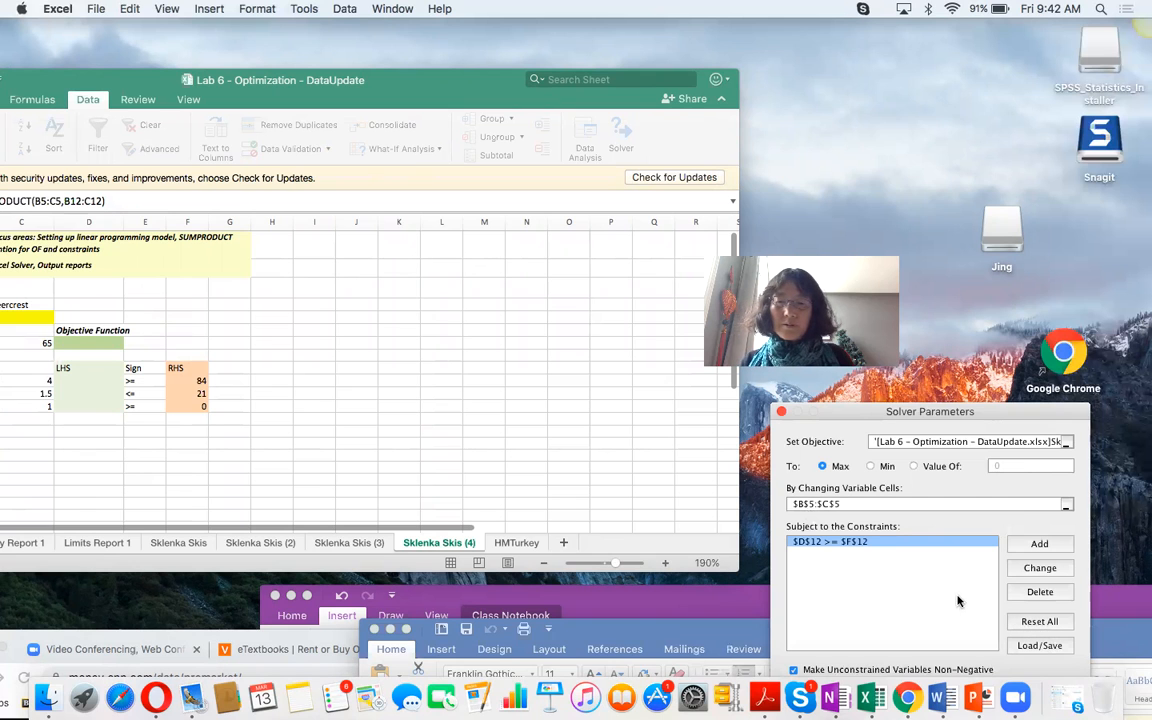
{"action": "left_click_drag", "start_coordinate": [405, 104], "coordinate": [672, 117]}
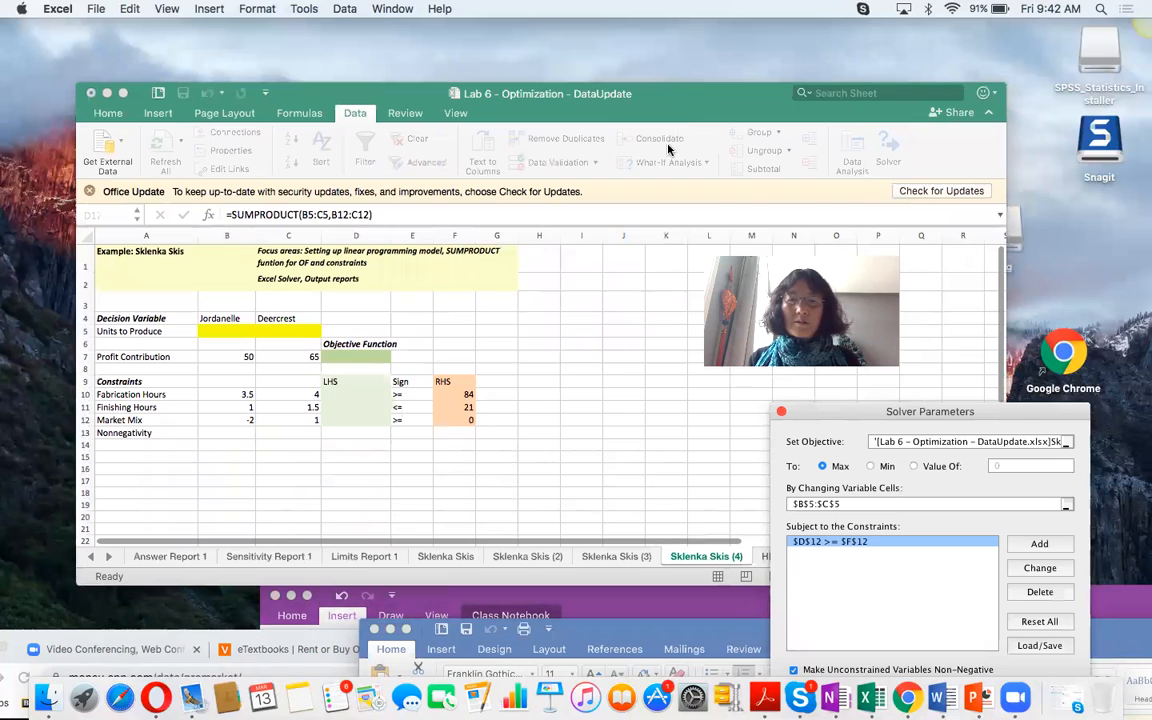